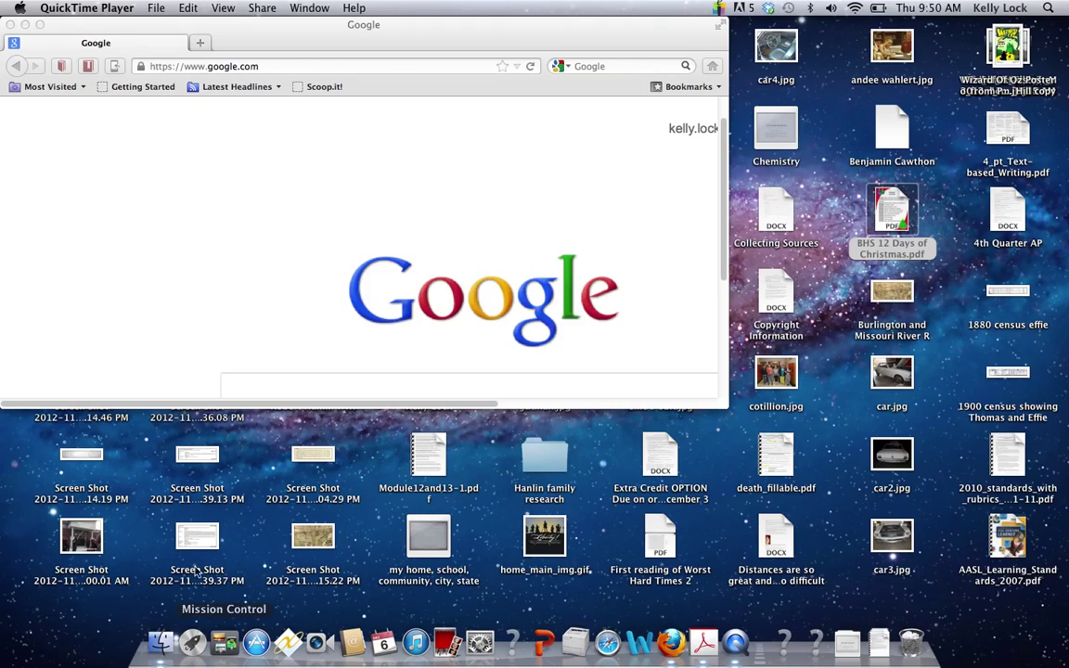
Step: Launch Pages by searching 'pages' in Spotlight and choosing the top hit
click(192, 644)
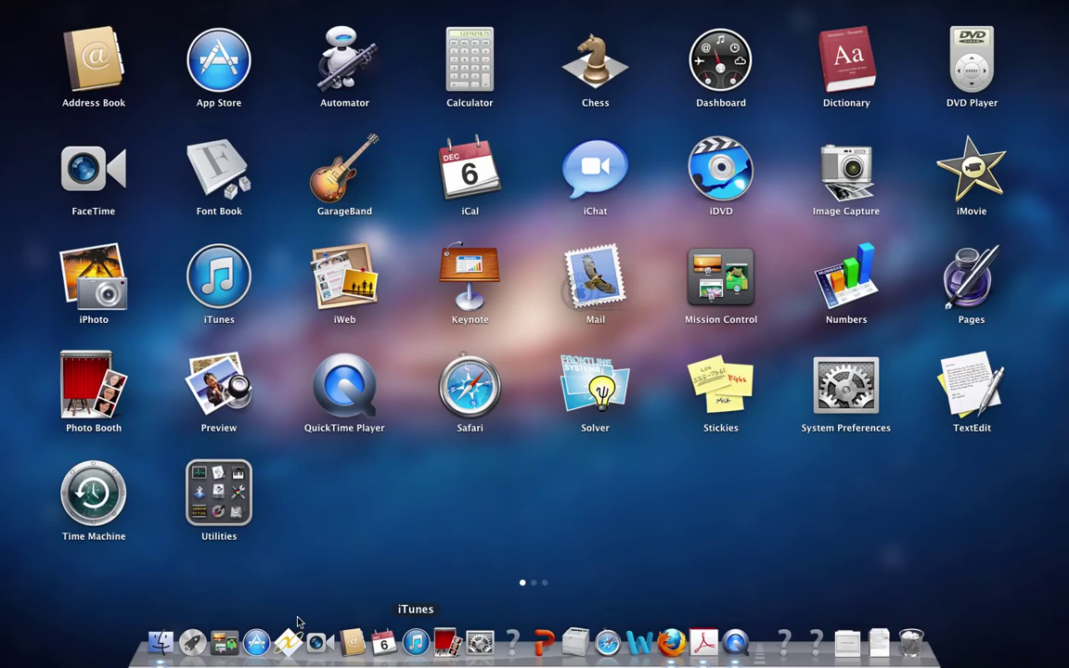
click(195, 644)
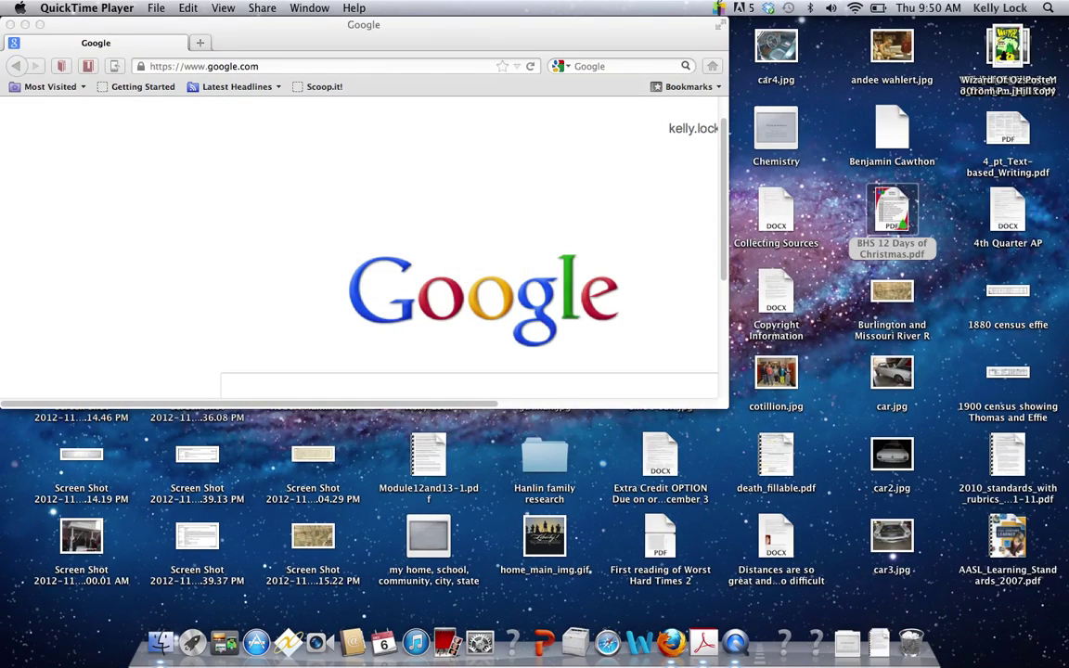
click(1050, 8)
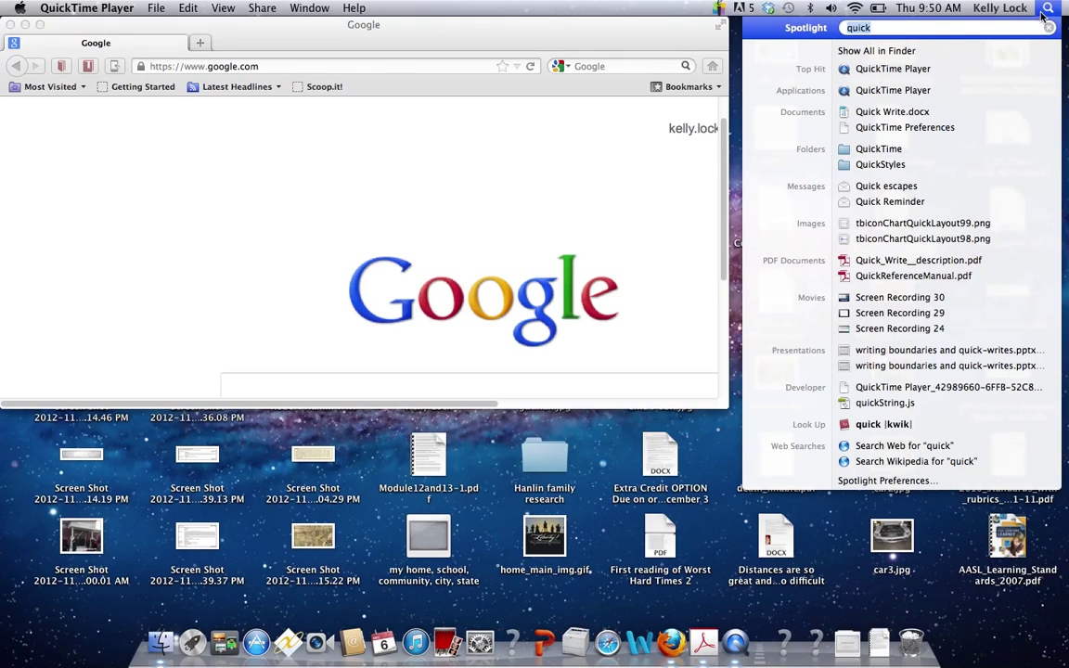
click(998, 33)
key(BackSpace)
key(BackSpace)
key(BackSpace)
key(BackSpace)
key(BackSpace)
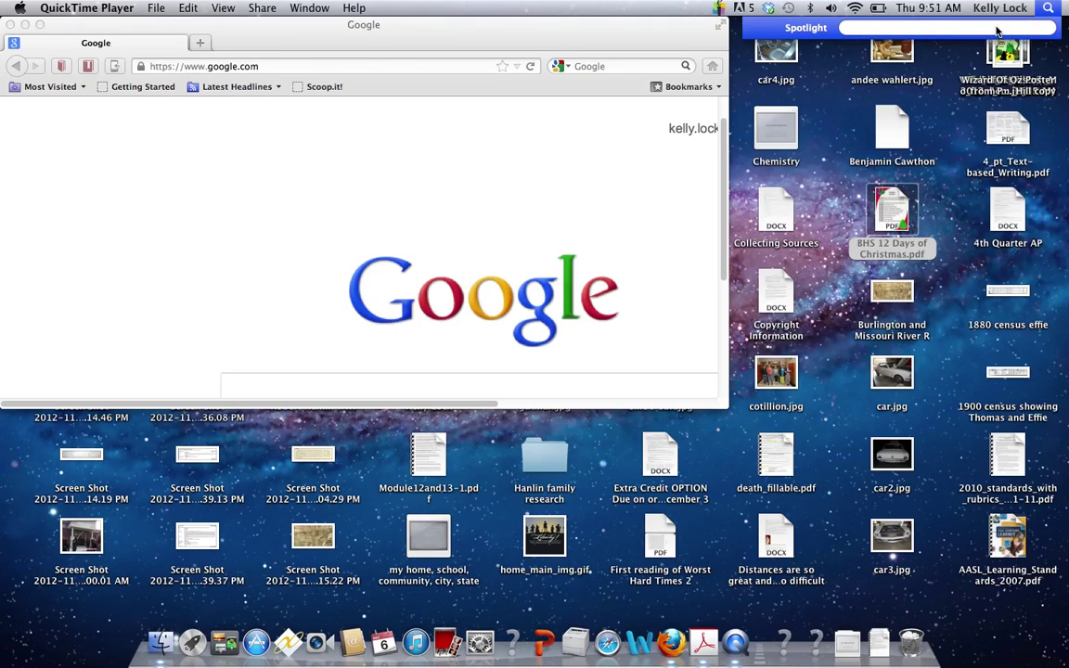
text(pages)
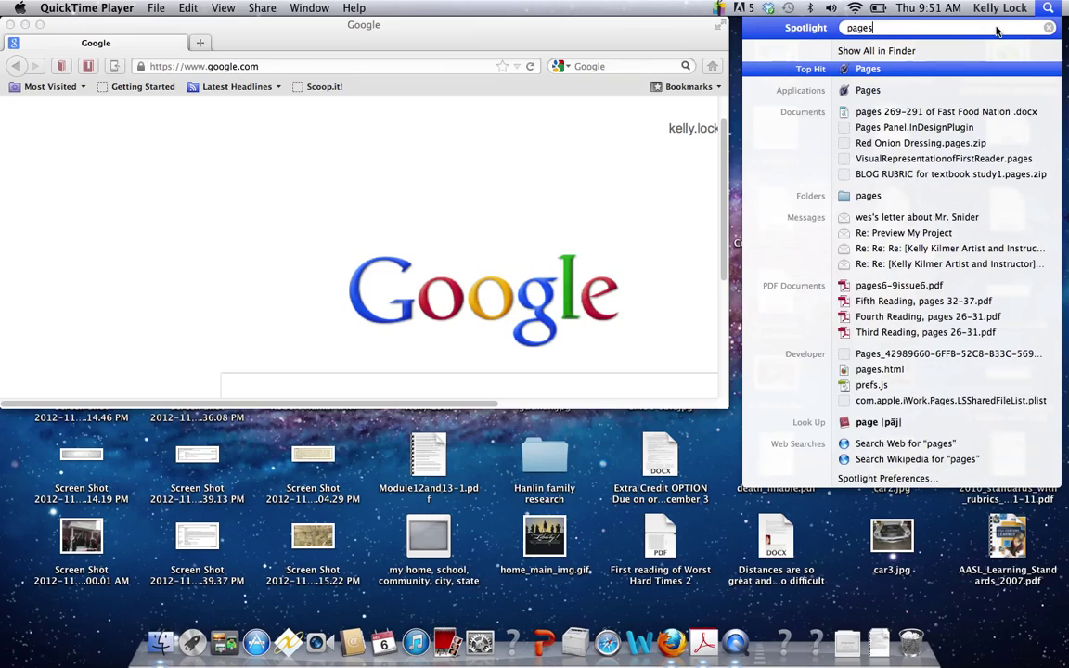
click(861, 70)
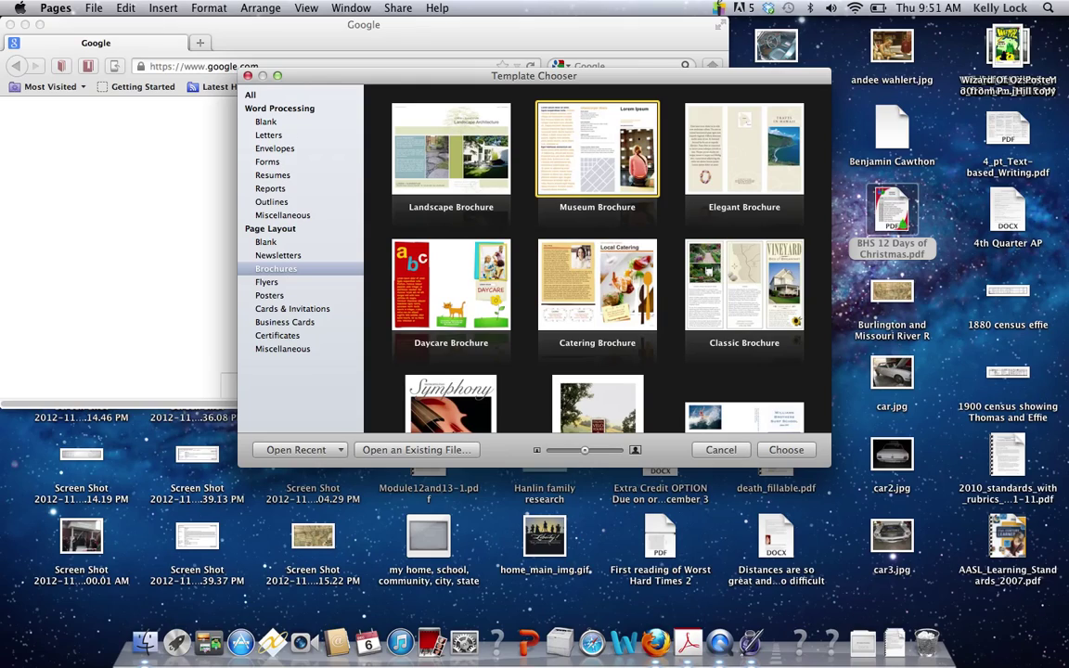
Step: Browse the Blank, Letters, Resumes, Newsletters, Flyers, Posters and Cards & Invitations template categories
click(94, 8)
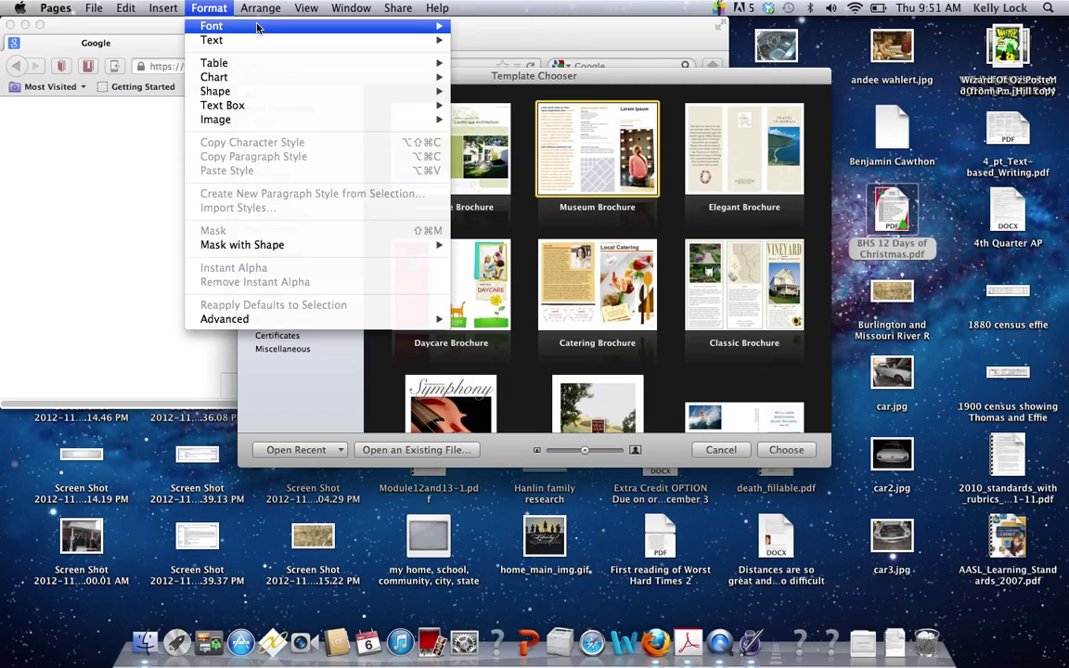
mouse_move(115, 11)
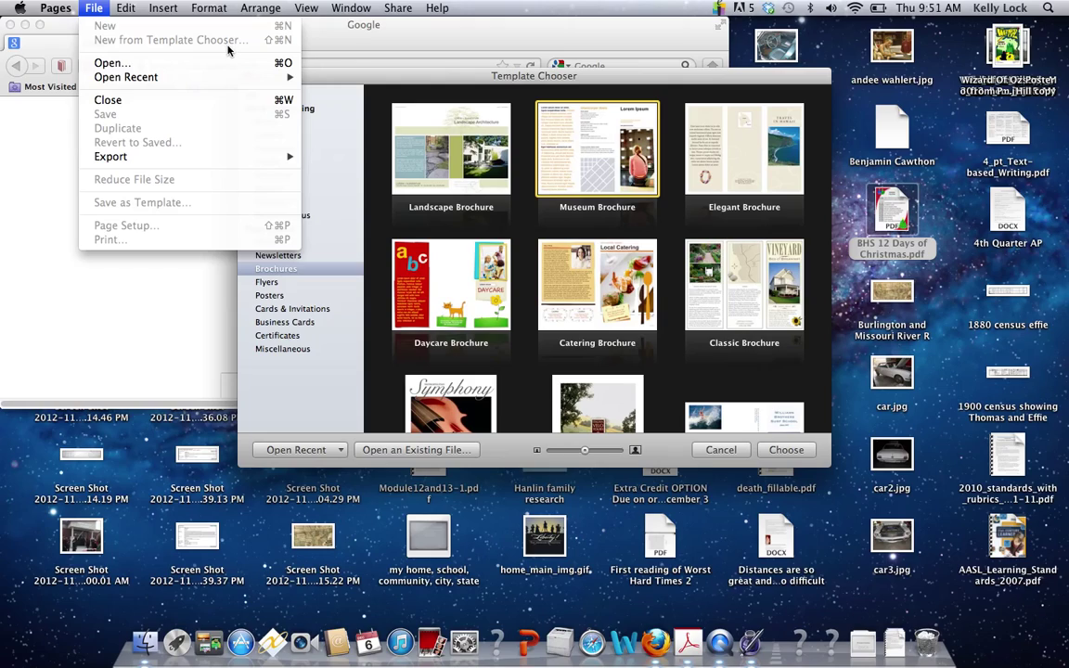
click(389, 81)
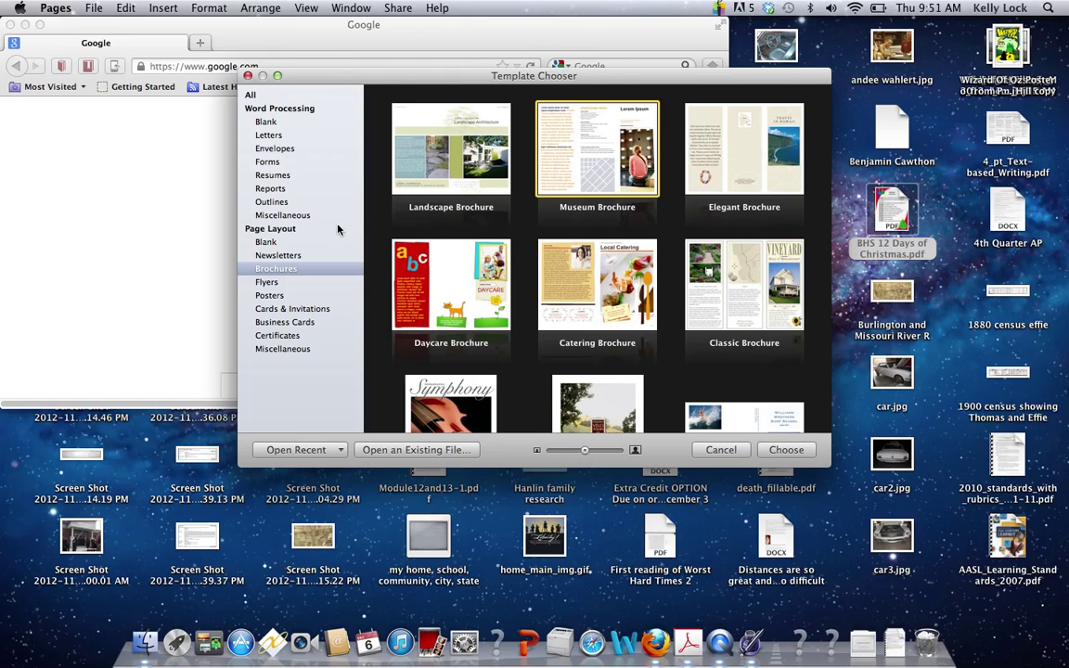
click(267, 124)
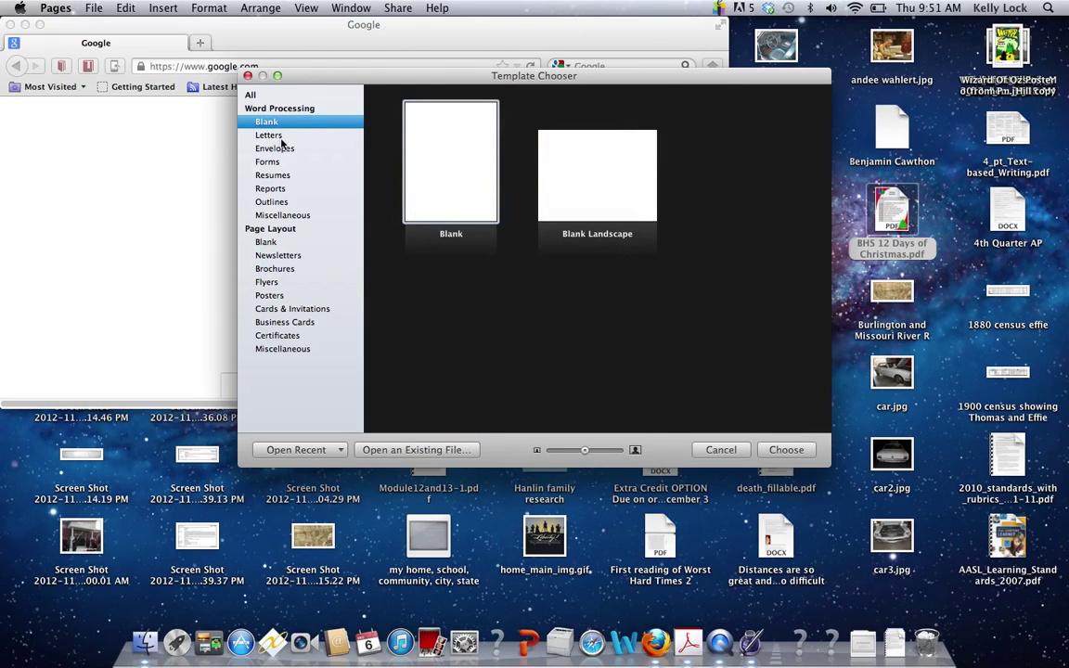
click(278, 135)
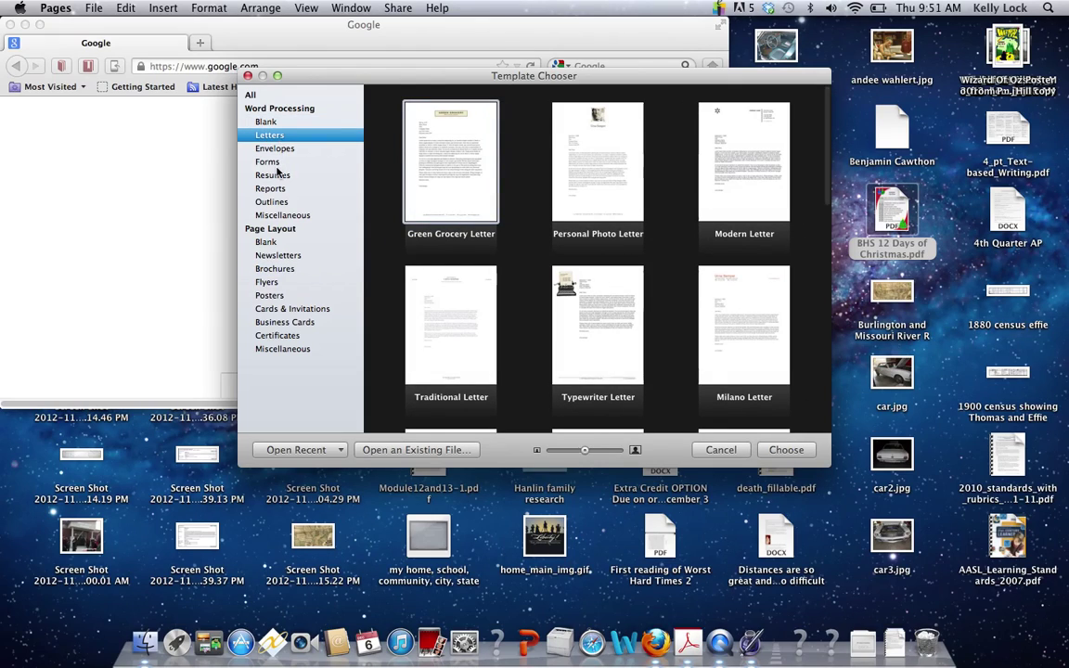
click(276, 174)
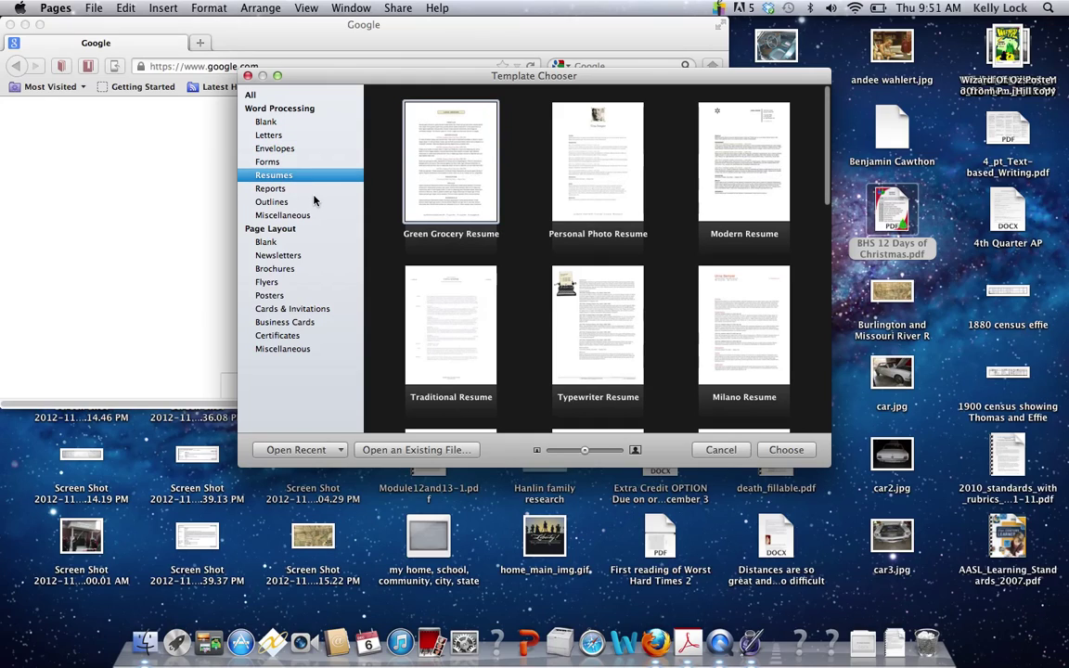
click(283, 258)
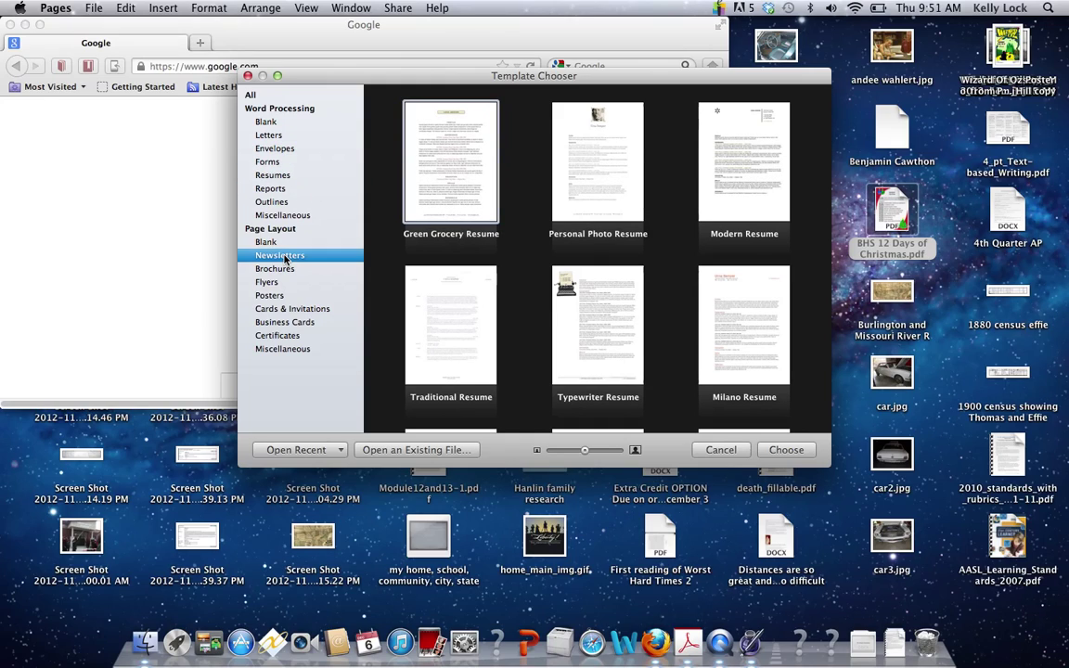
click(272, 284)
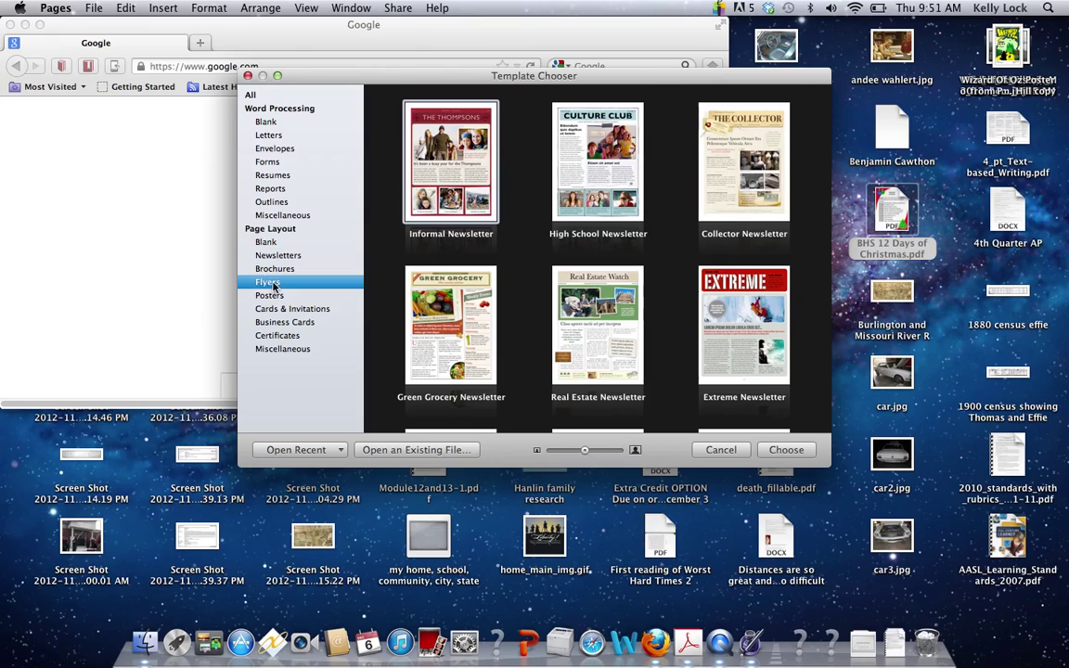
click(273, 295)
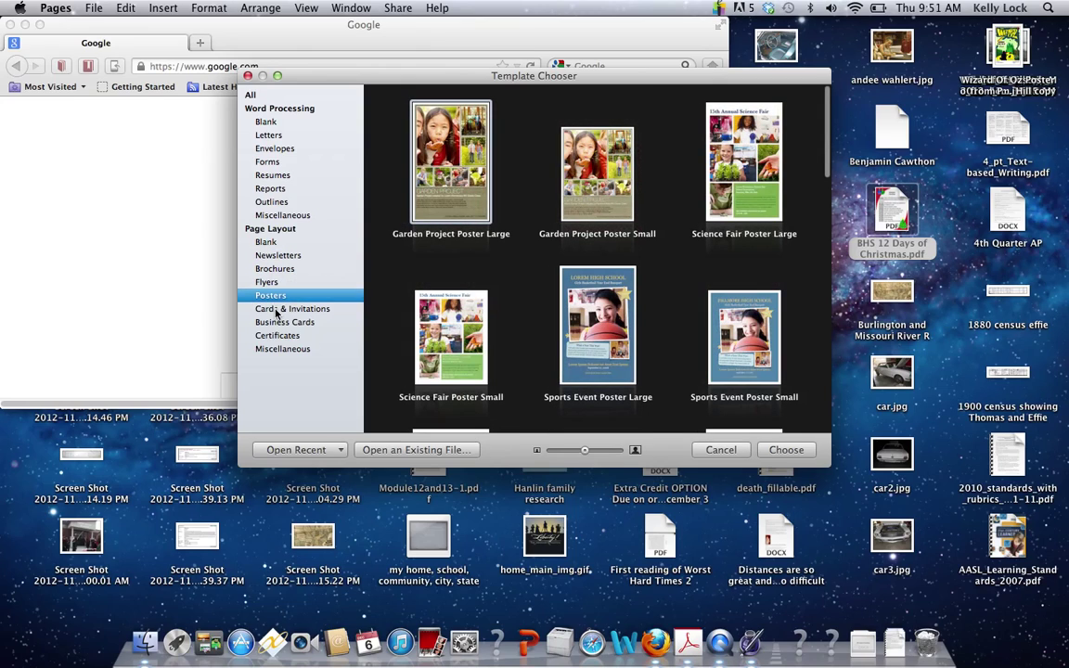
click(276, 310)
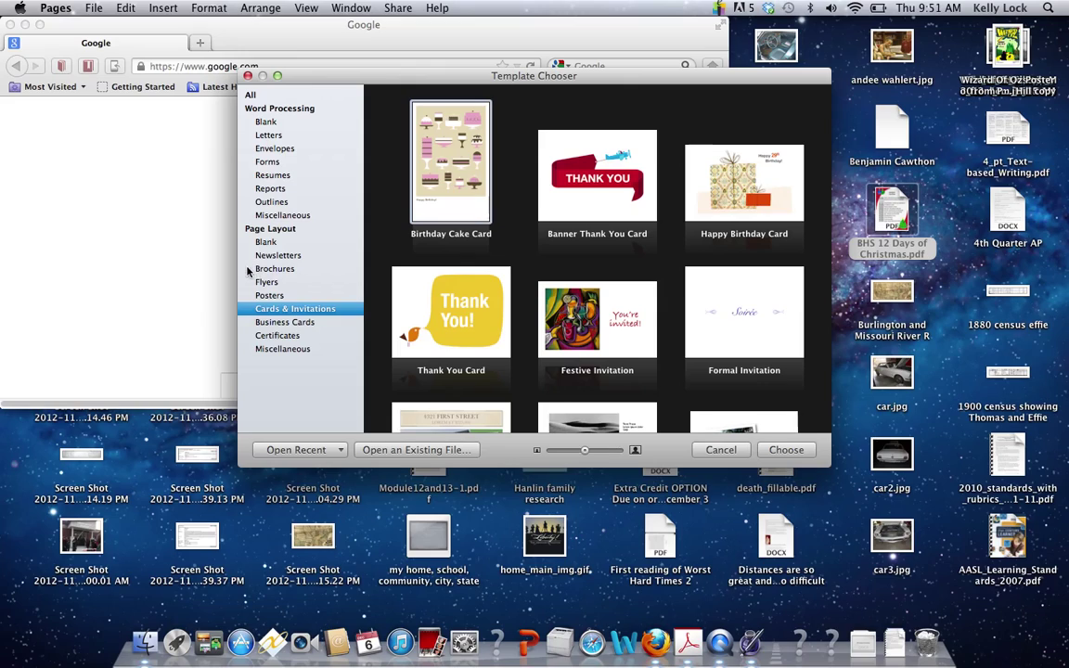
Step: Return to Brochures and look through templates like Landscape, Museum, Daycare and Classic Brochure
click(289, 271)
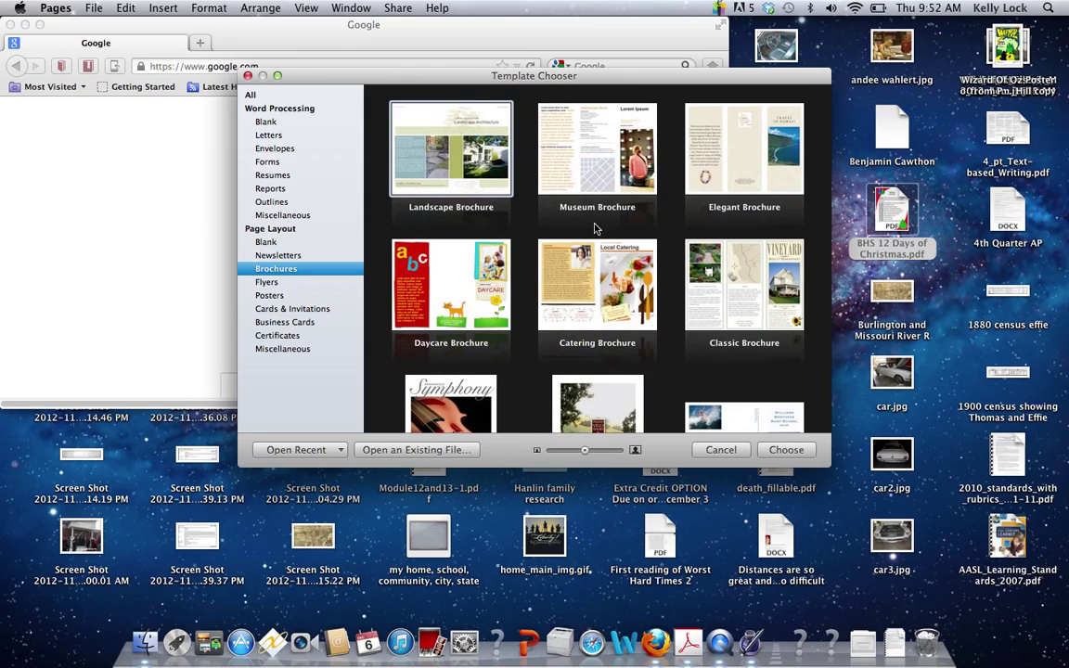
scroll(646, 281, down, 5)
scroll(649, 283, down, 5)
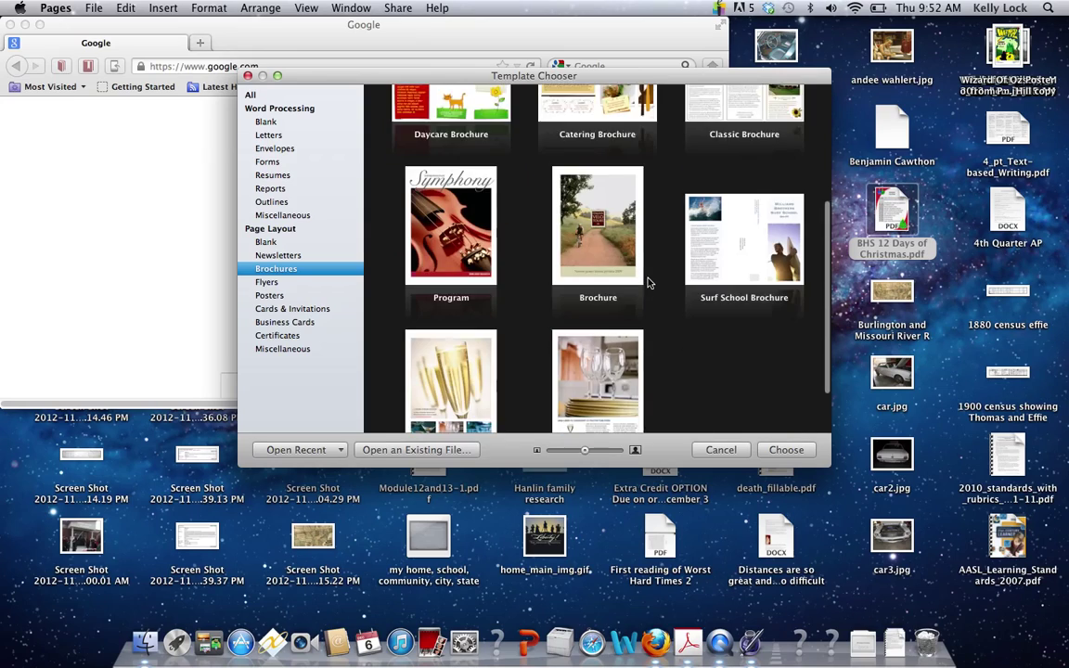
scroll(649, 283, up, 7)
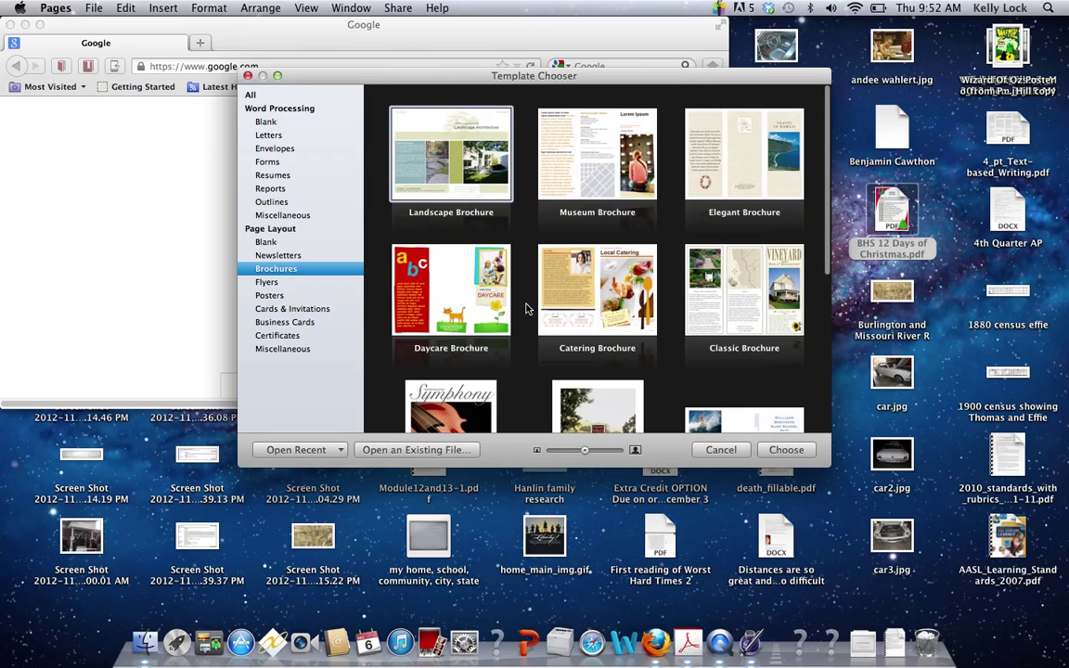
scroll(525, 308, down, 1)
scroll(525, 308, down, 5)
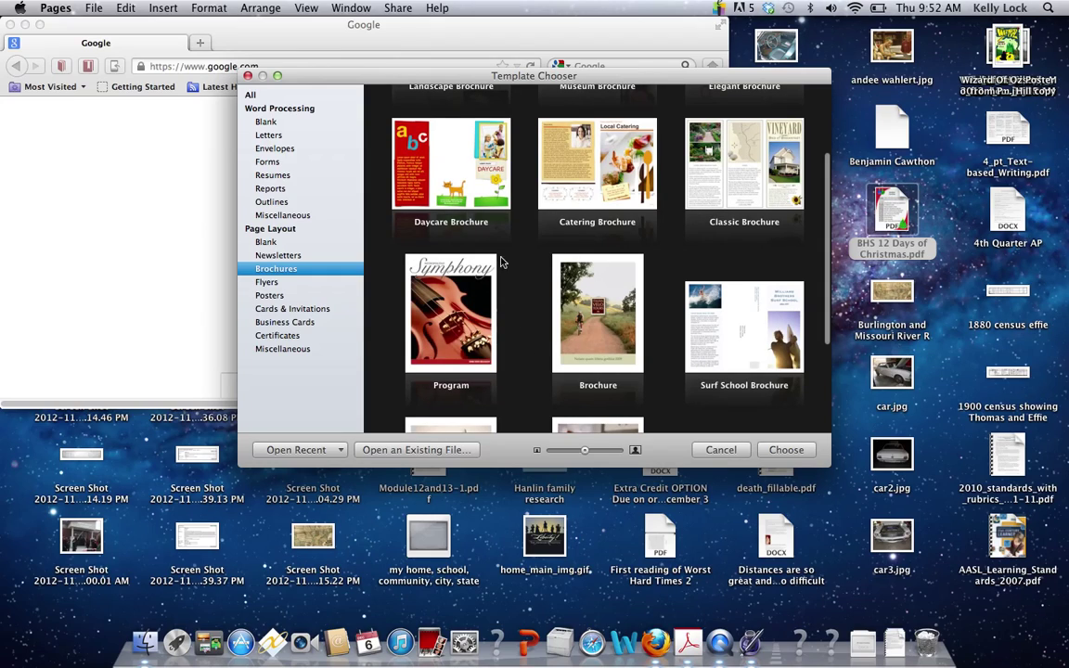
scroll(499, 246, up, 5)
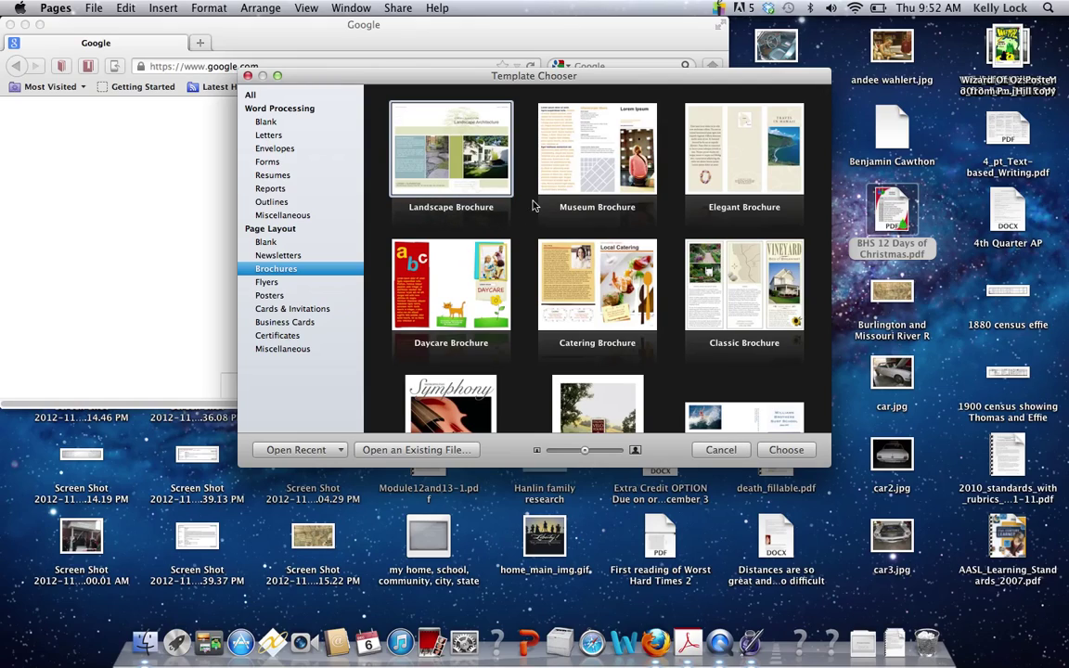
Step: Open a new untitled document from the Museum Brochure template and review both pages
double_click(576, 161)
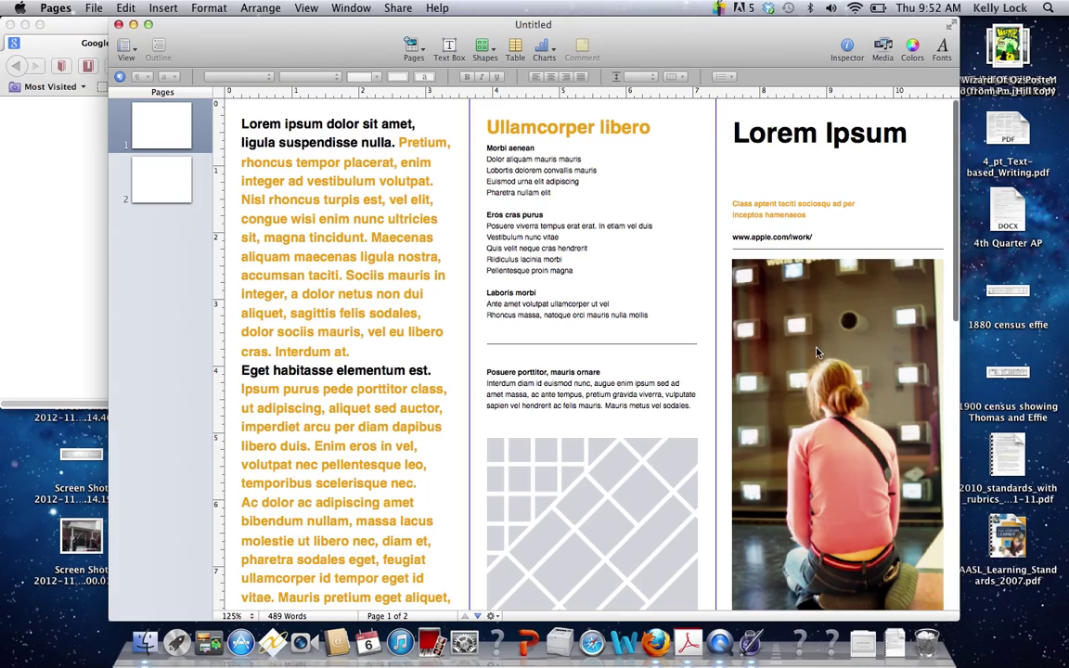
scroll(817, 352, down, 6)
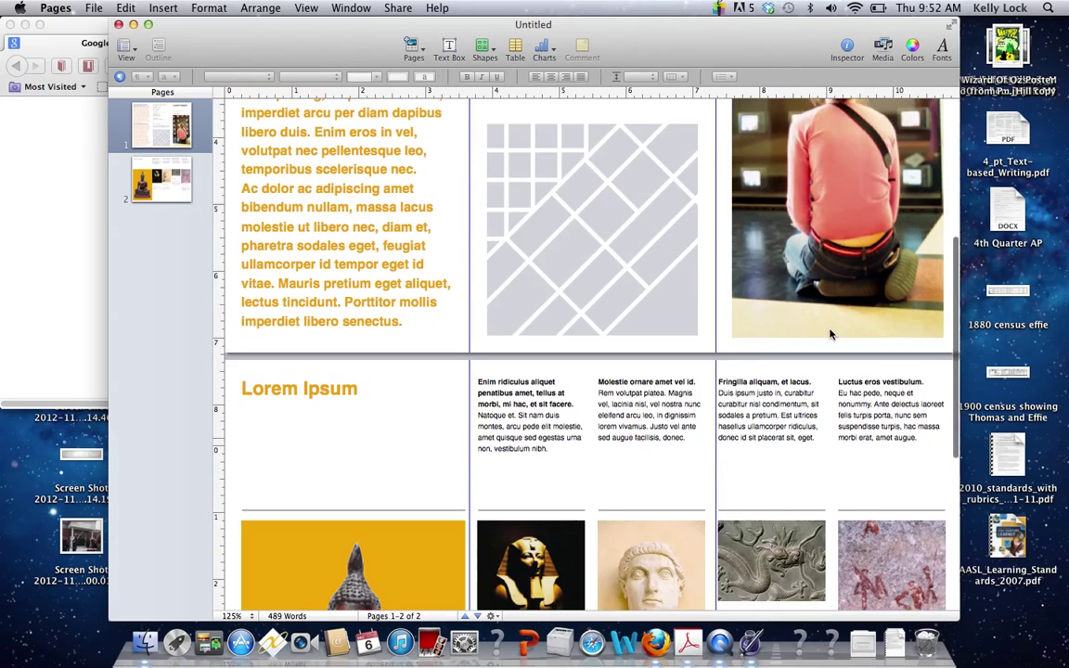
scroll(830, 334, down, 3)
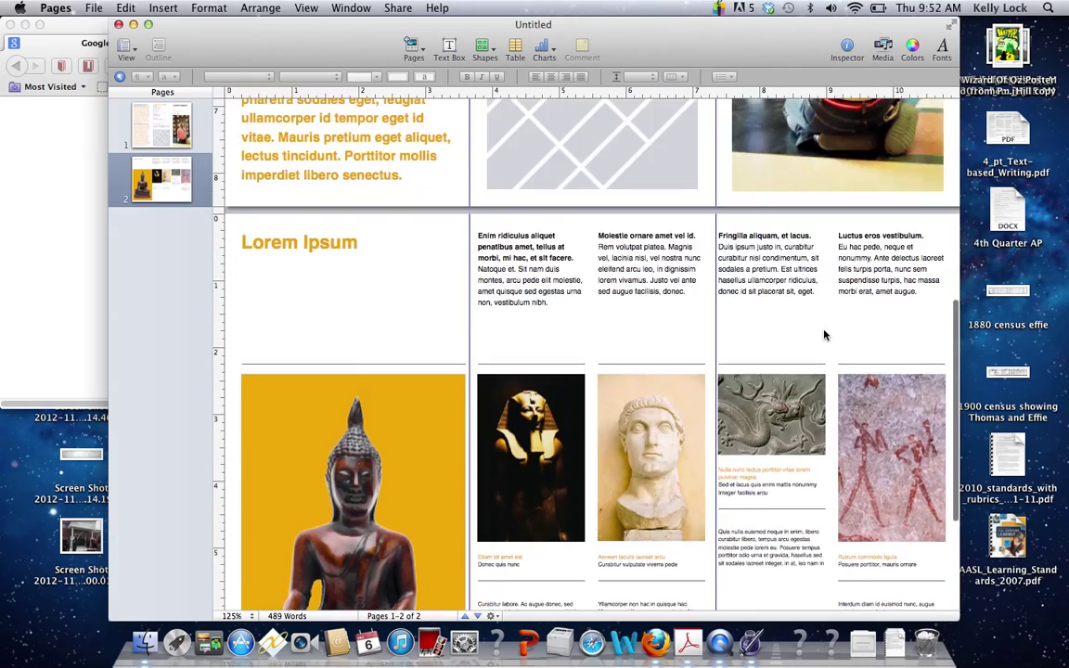
scroll(823, 334, up, 15)
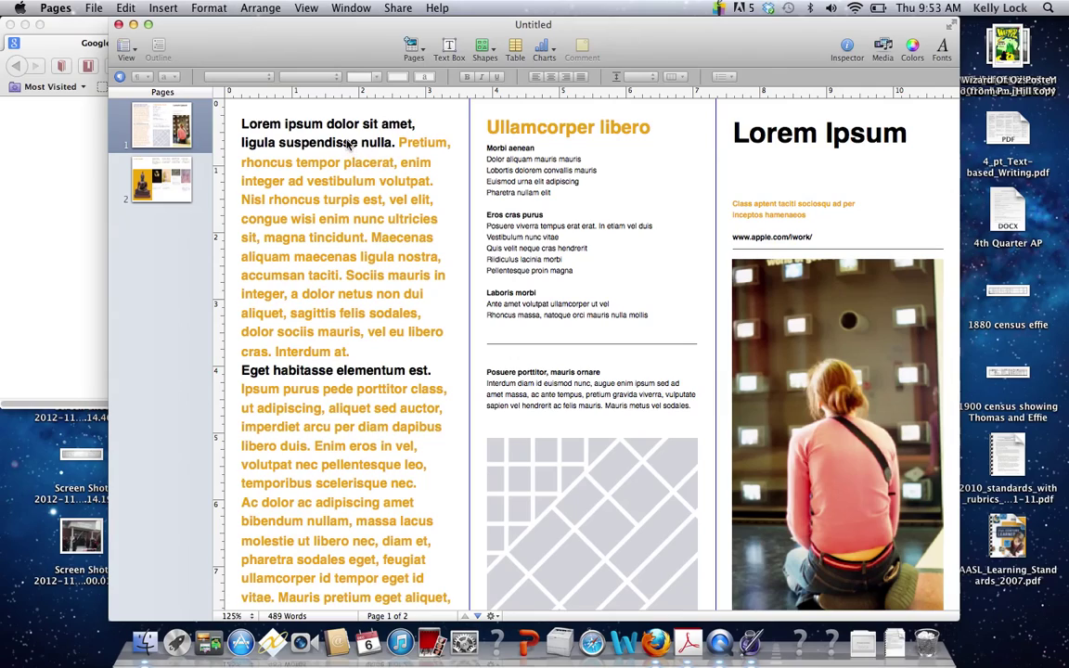
Step: Replace the left column's bold opening sentence with the heading 'Japan's Culture'
click(268, 142)
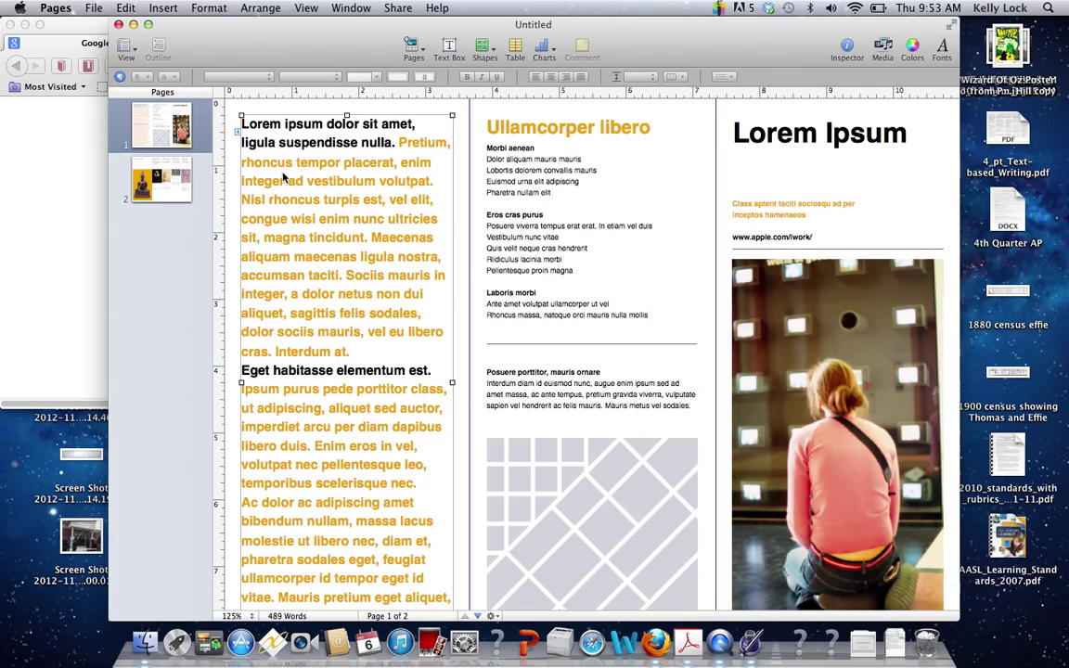
triple_click(315, 142)
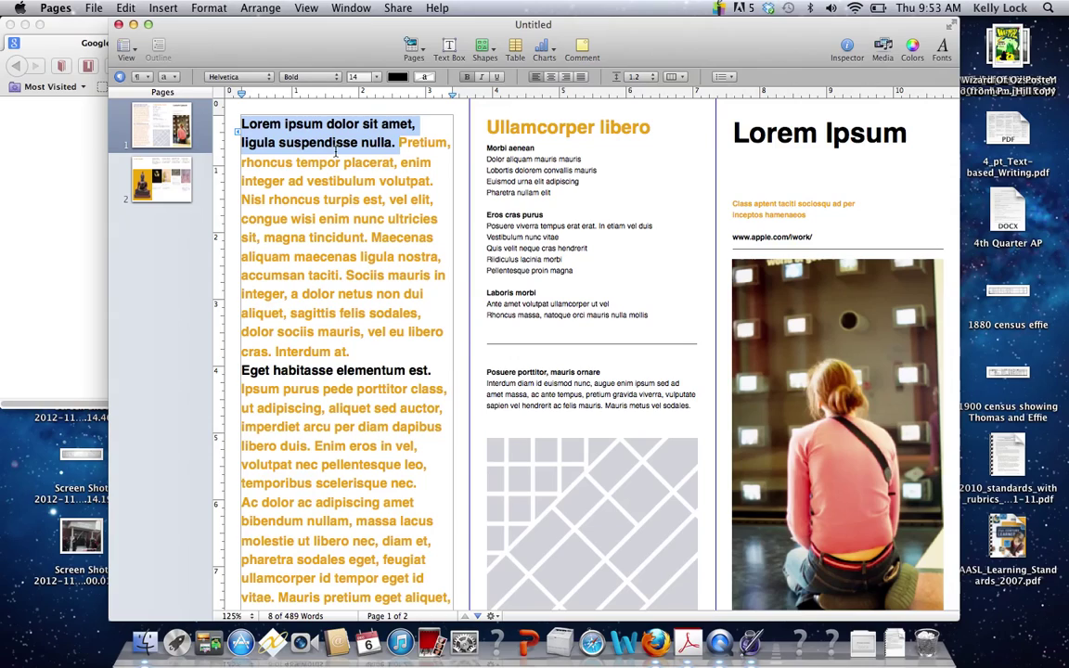
key(BackSpace)
text(Japa)
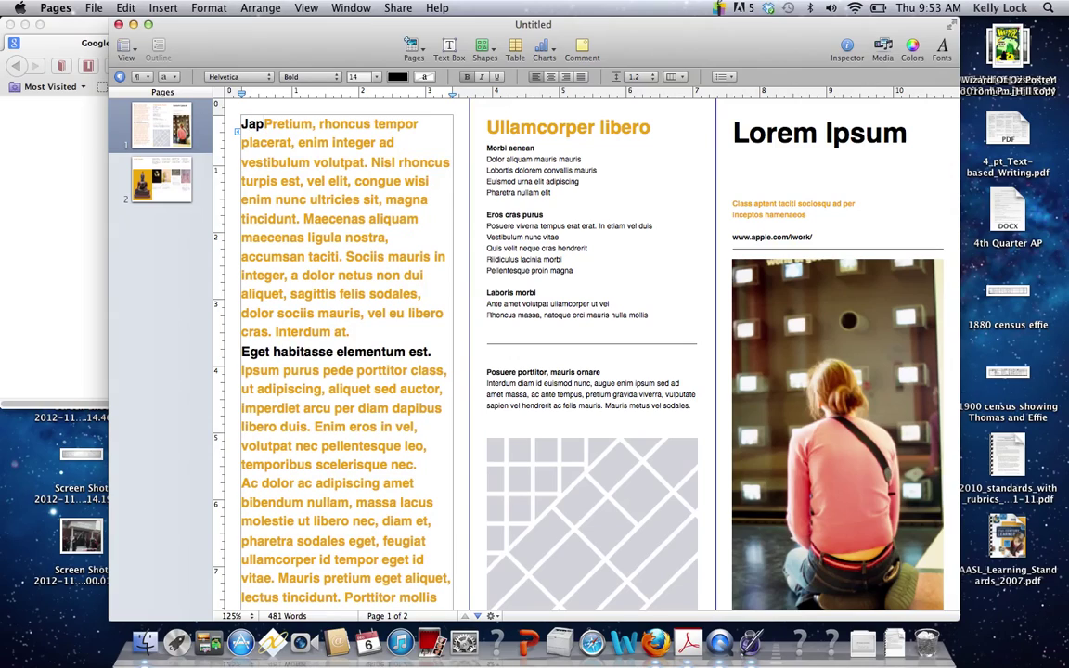
text(n's )
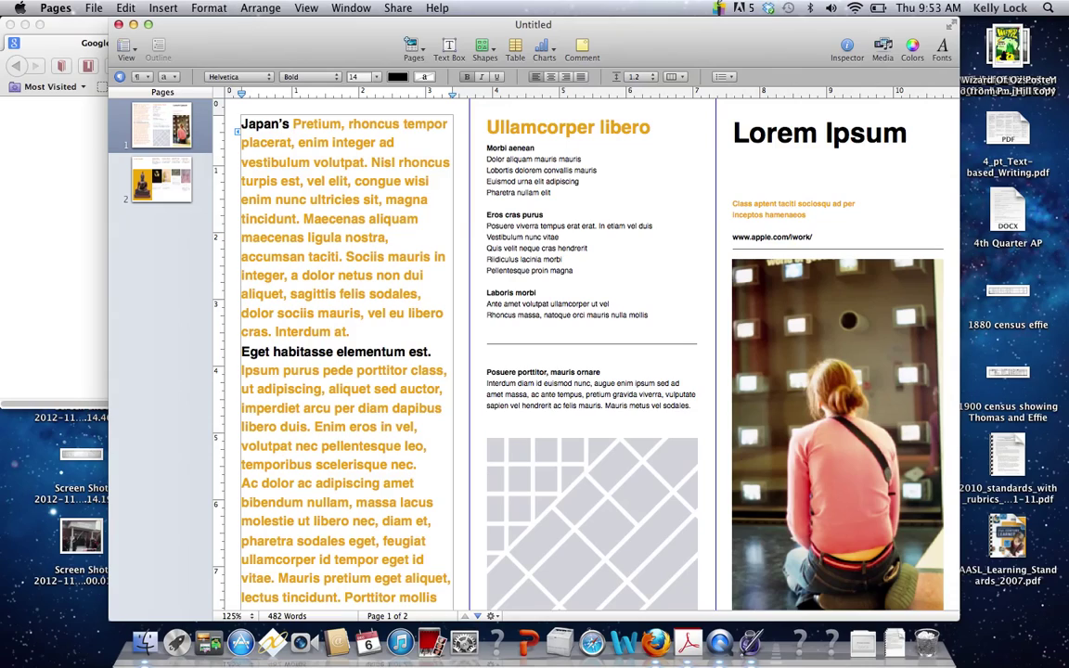
text(Culture)
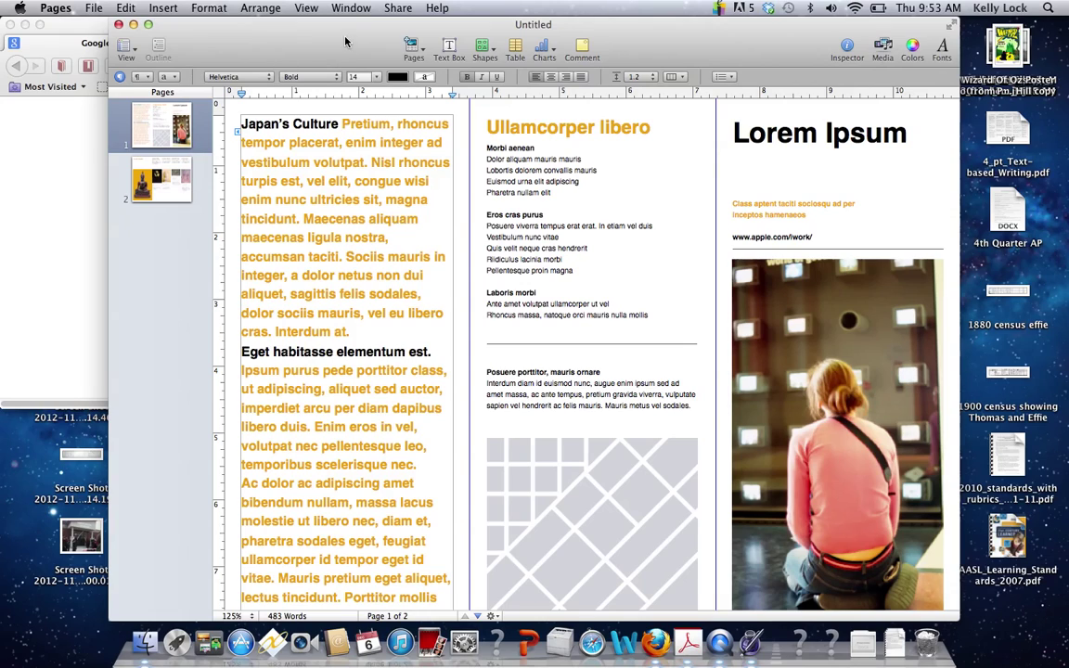
drag(310, 31, 367, 43)
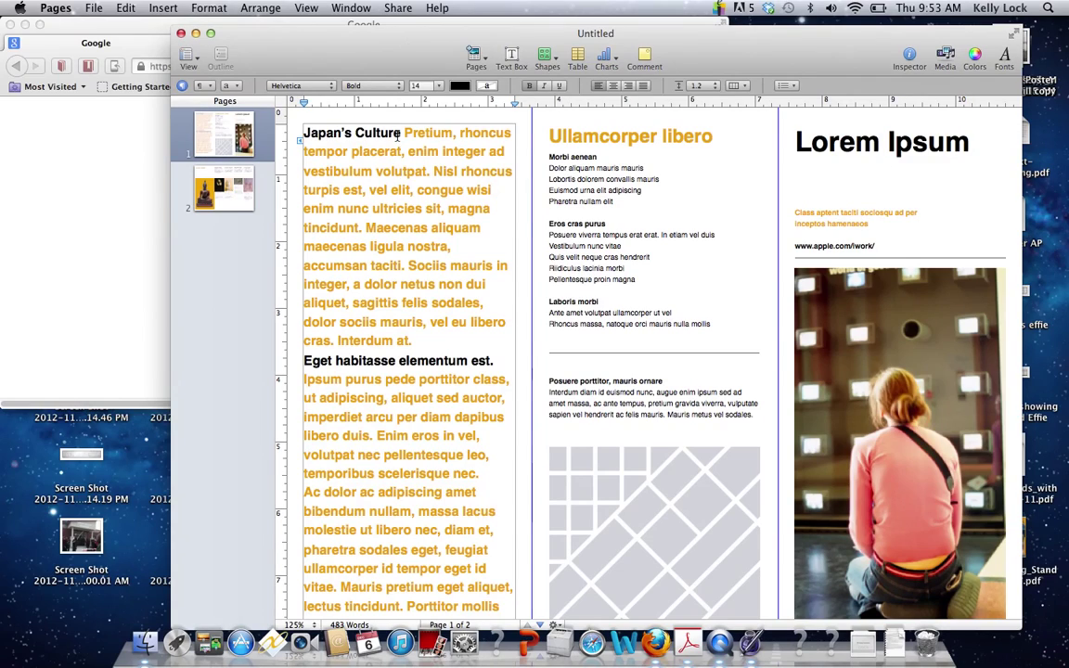
drag(401, 133, 297, 132)
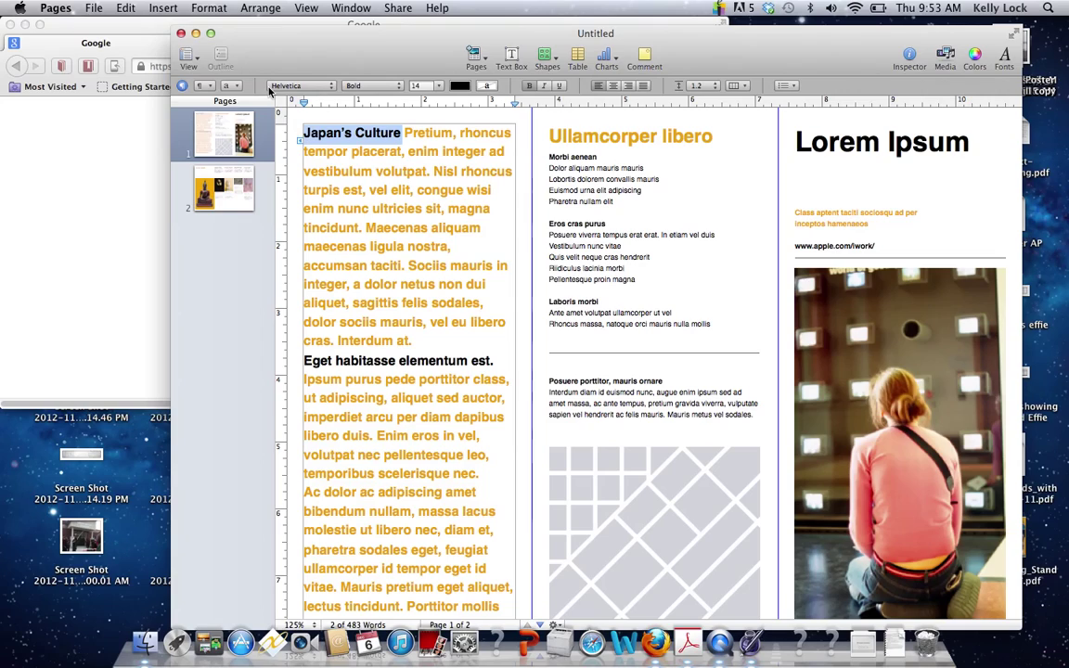
click(300, 86)
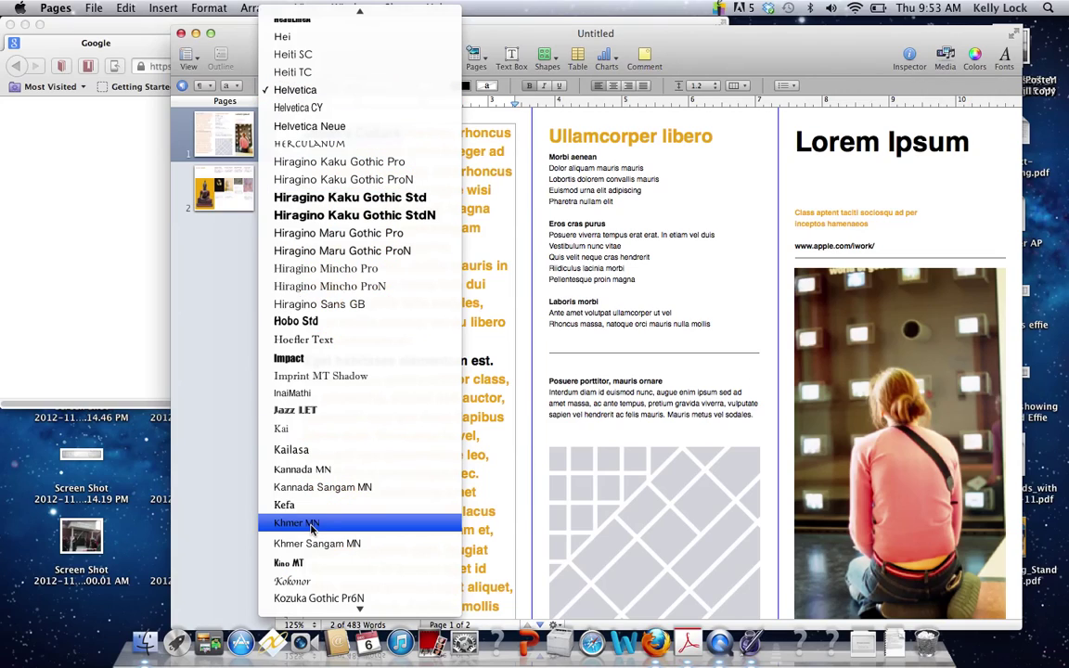
key(Escape)
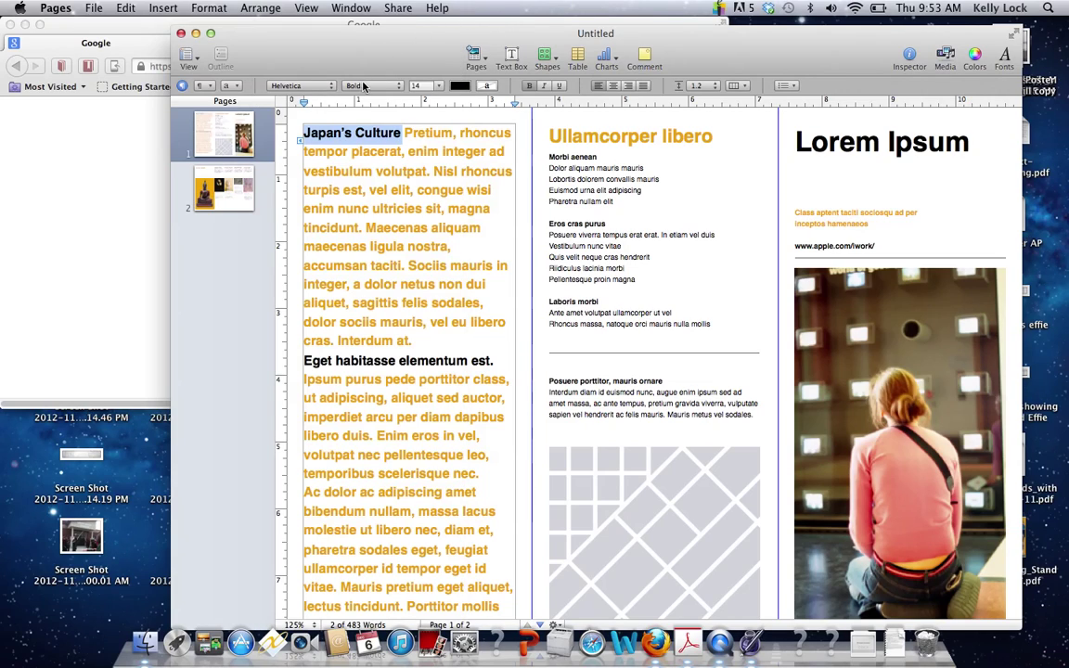
click(364, 85)
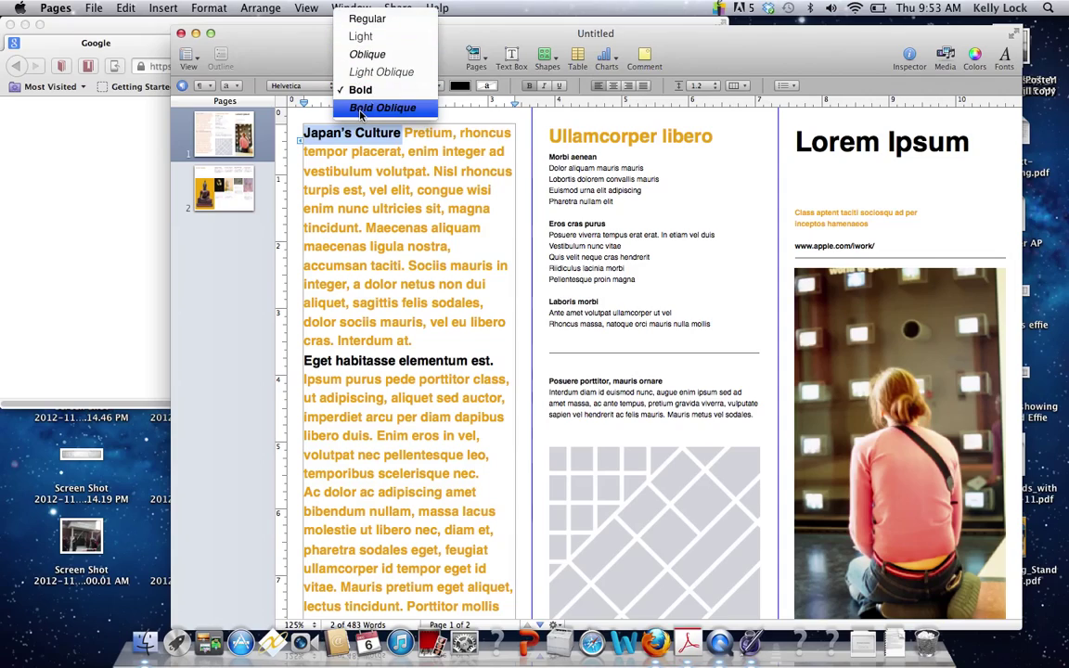
key(Escape)
click(440, 85)
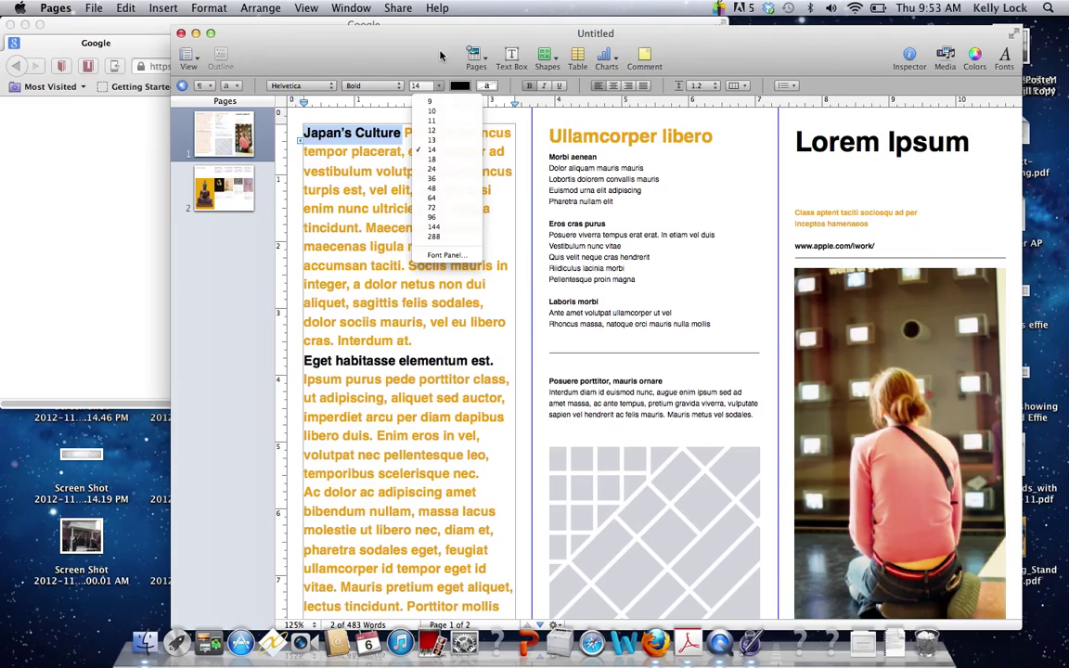
key(Escape)
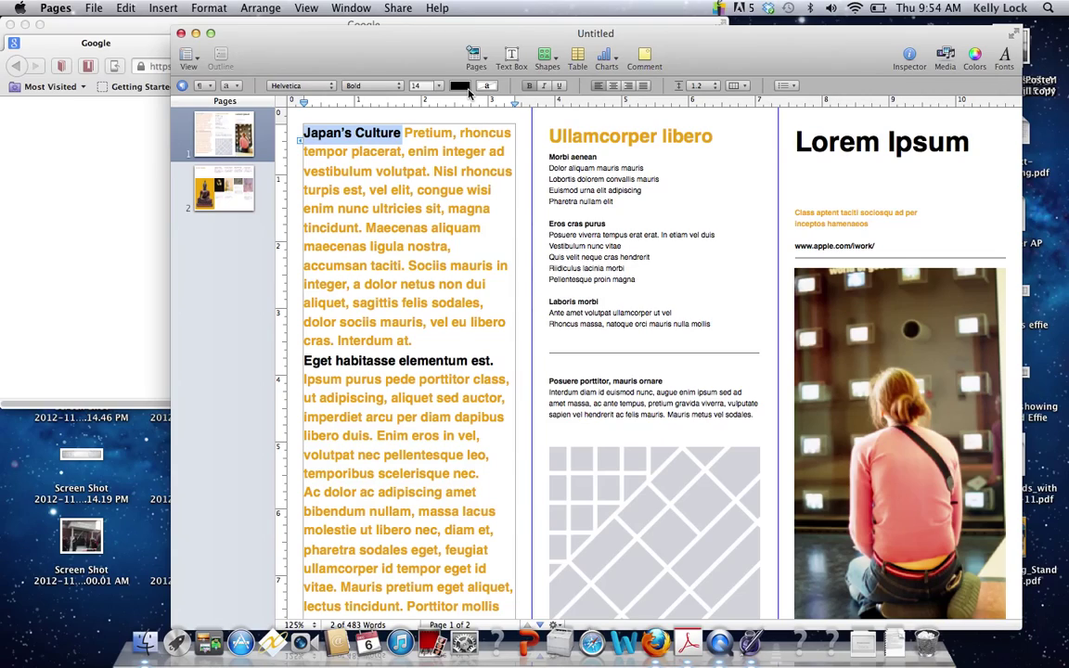
Step: Replace the placeholder after the heading with 'One of Japan's Culurtural traits is the food they eat'
triple_click(455, 141)
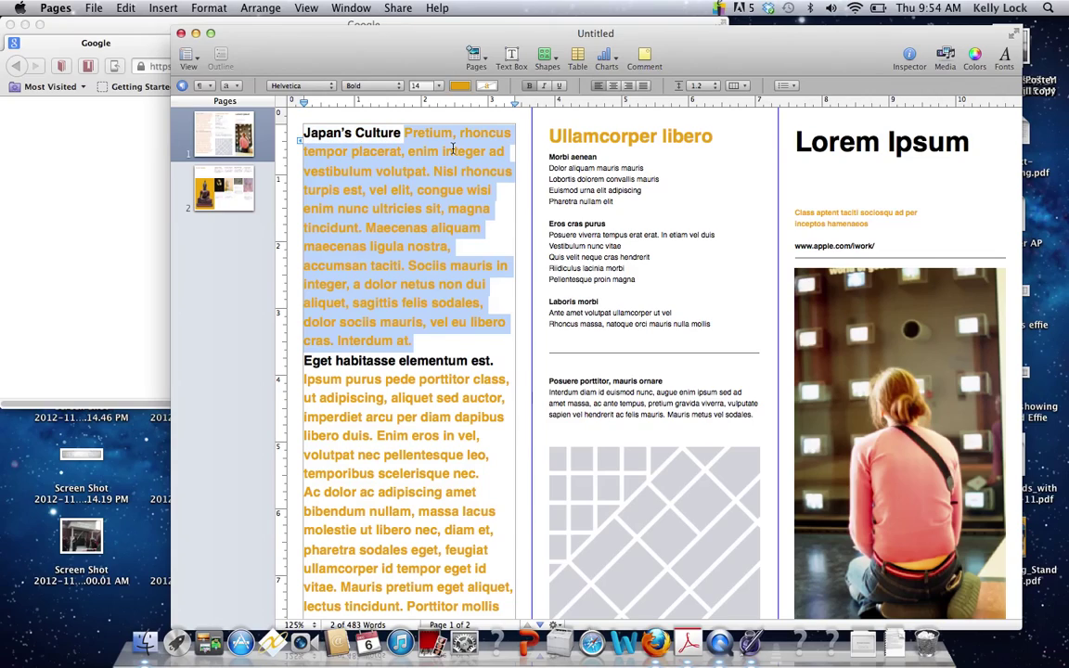
shift+click(399, 134)
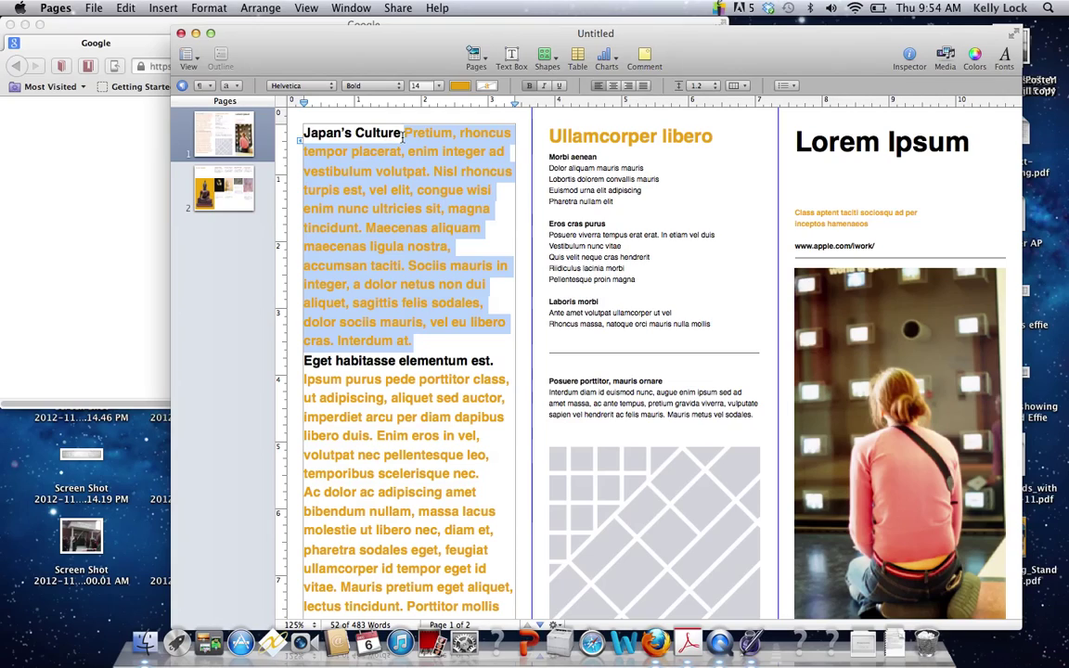
text(One of )
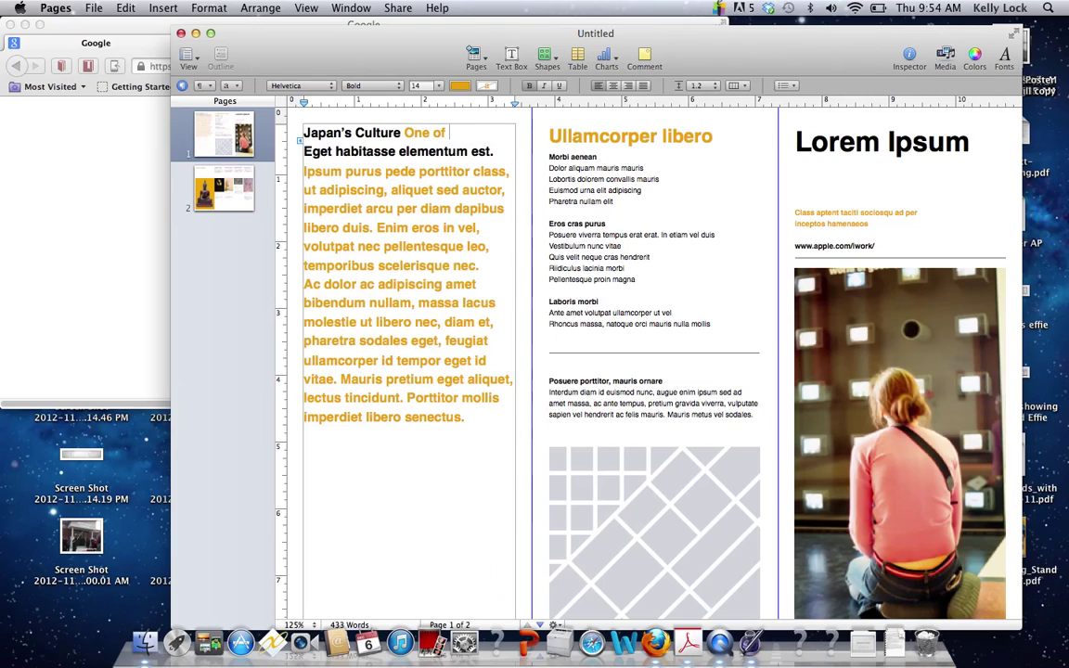
text(Japan's Cul)
text(ur)
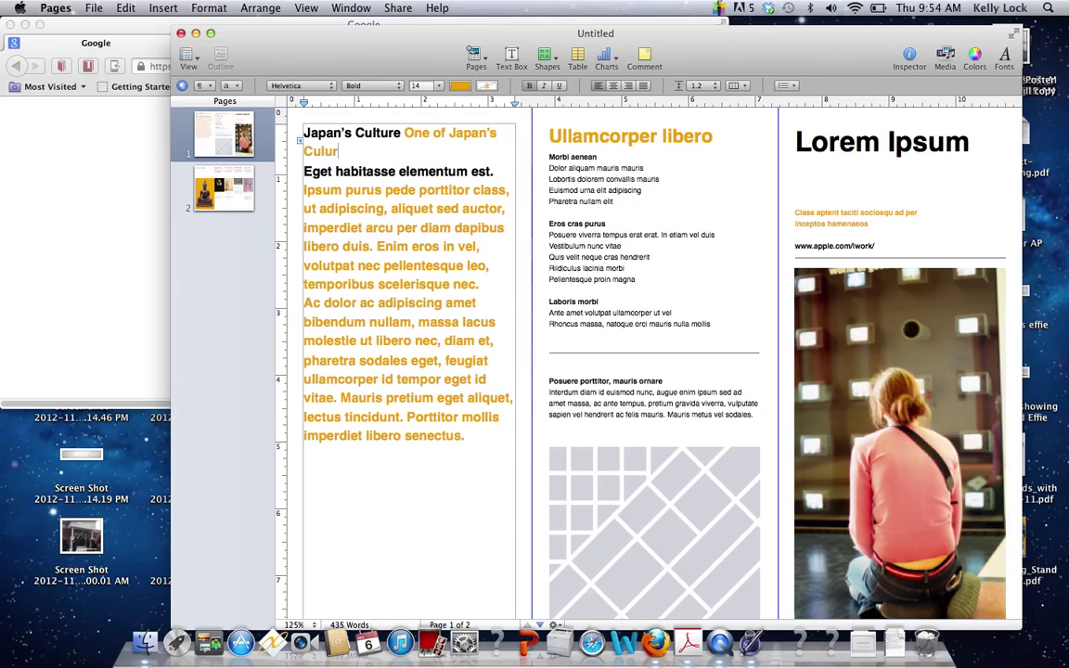
text(tural traits is the f)
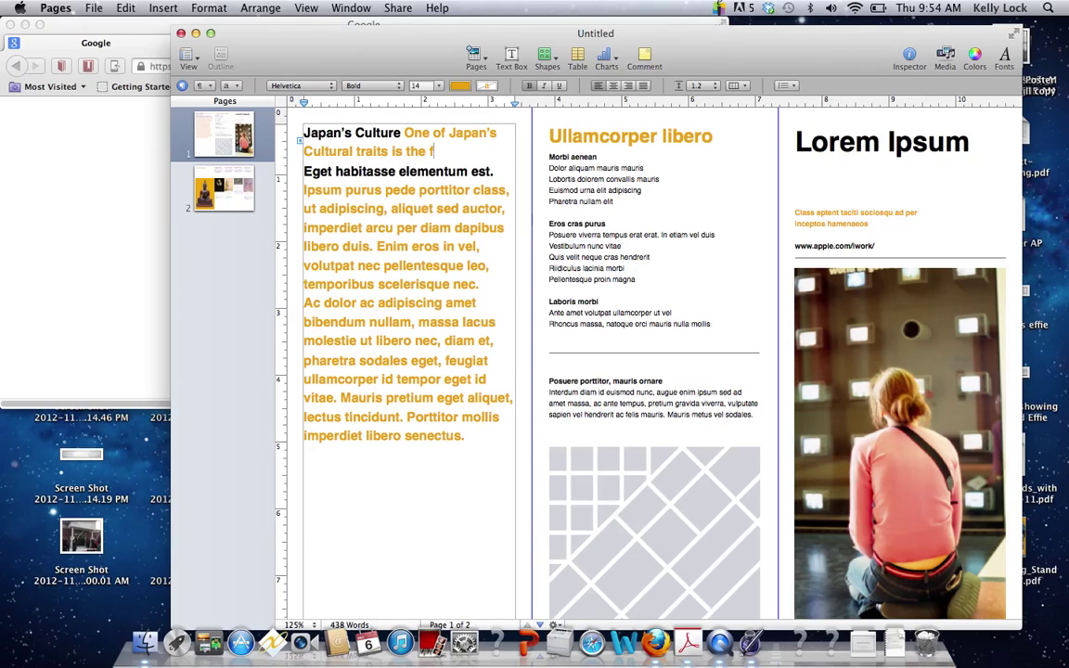
text(ood they eat.)
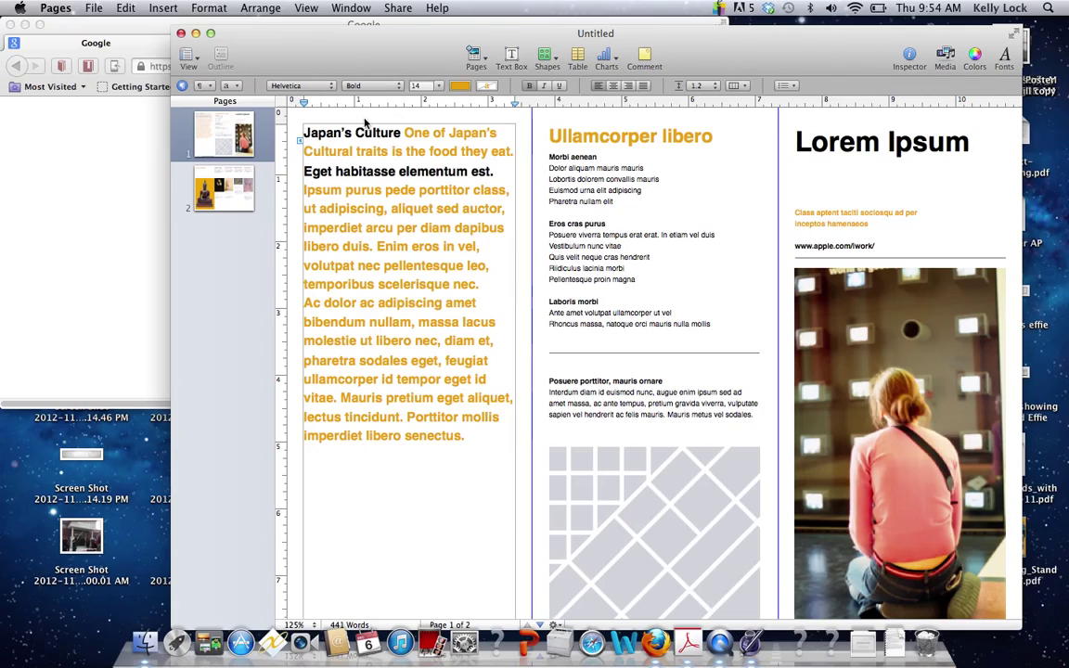
Step: Set the food sentence and the four lines under Morbi aenean to 12 pt
drag(404, 133, 504, 153)
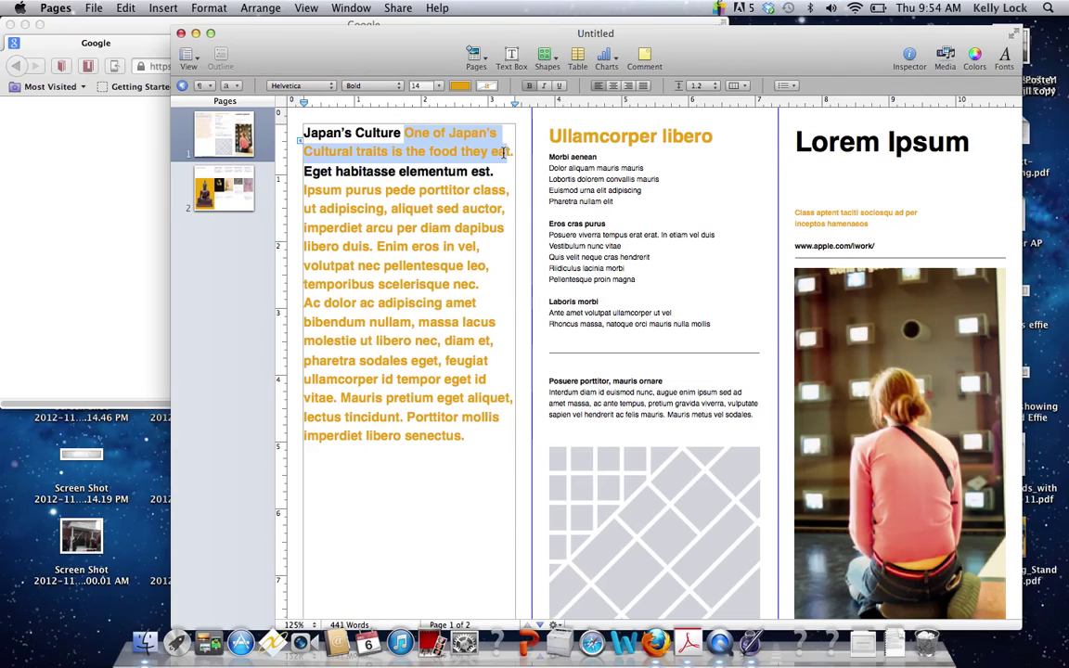
click(438, 87)
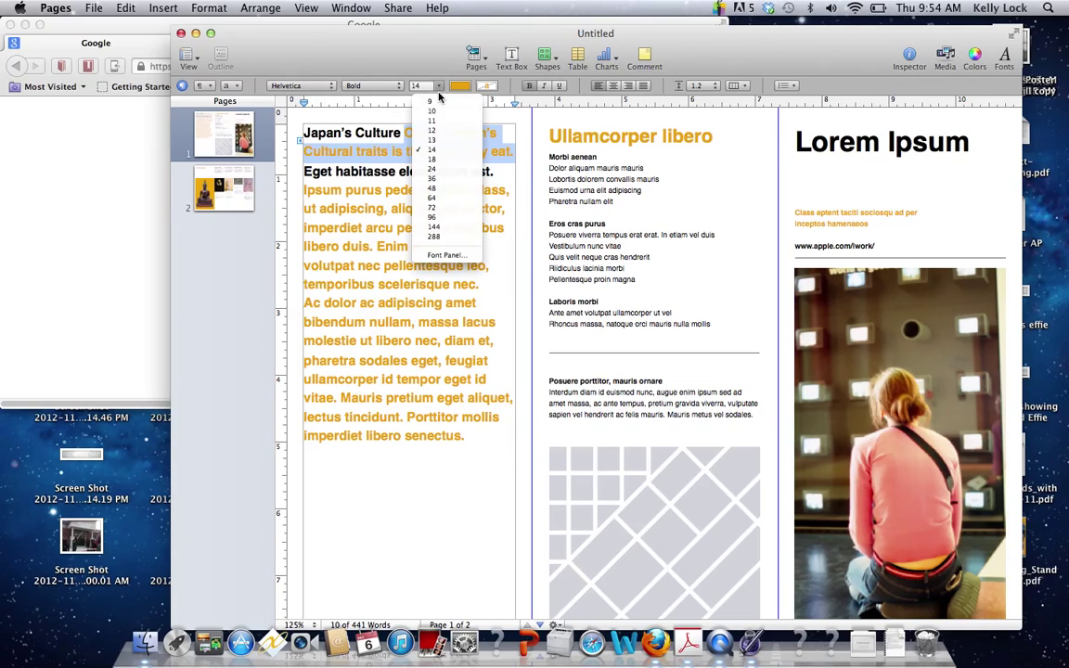
click(432, 130)
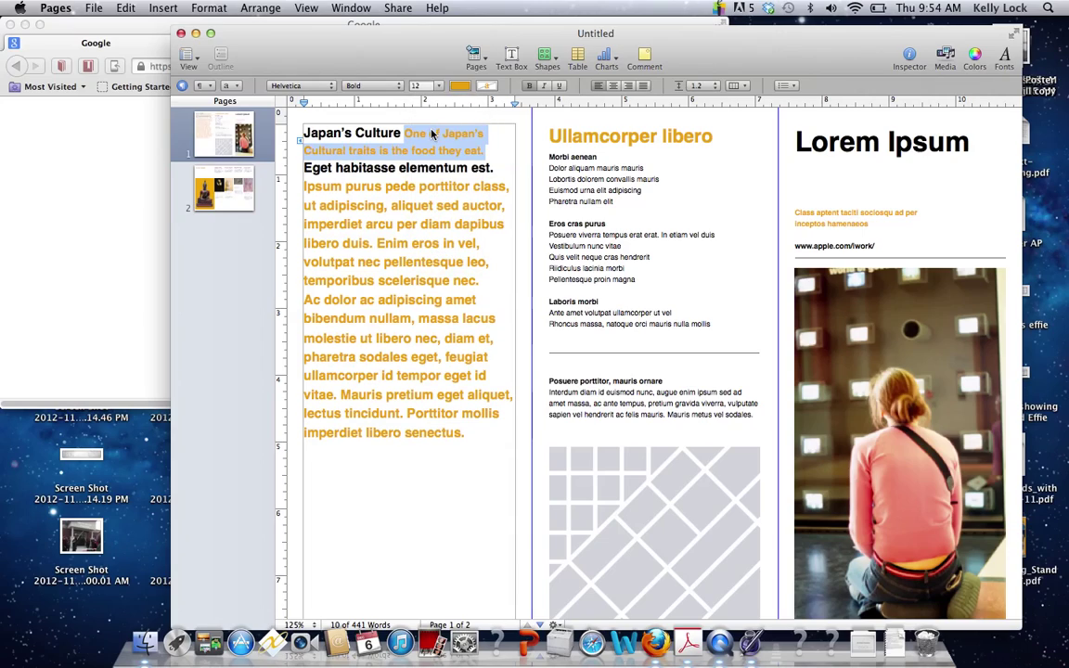
click(614, 179)
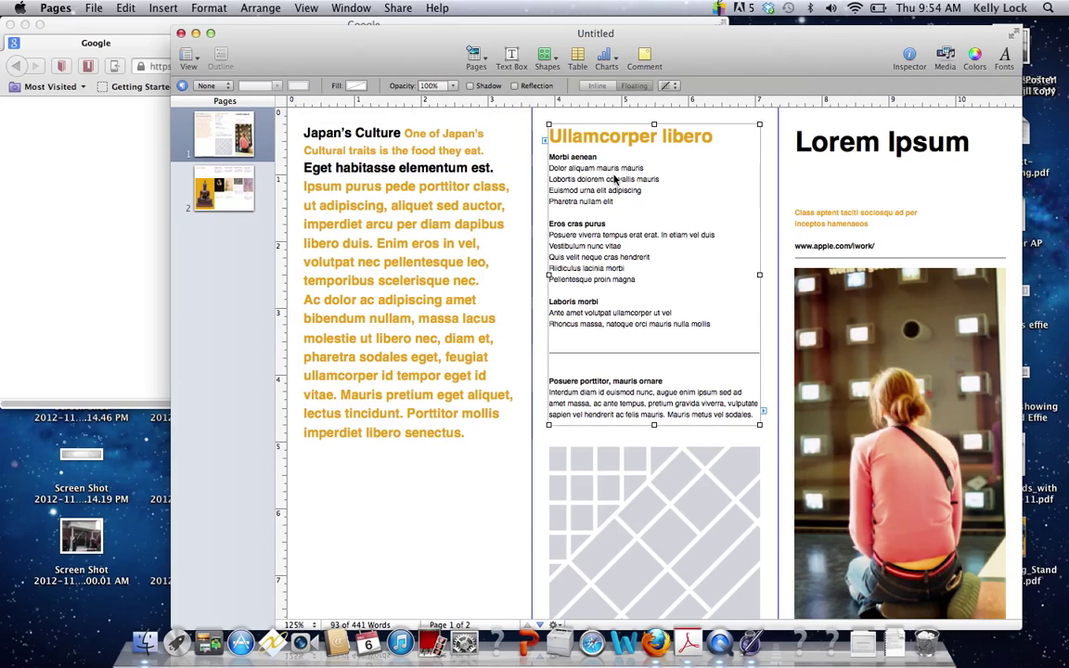
drag(550, 168, 615, 191)
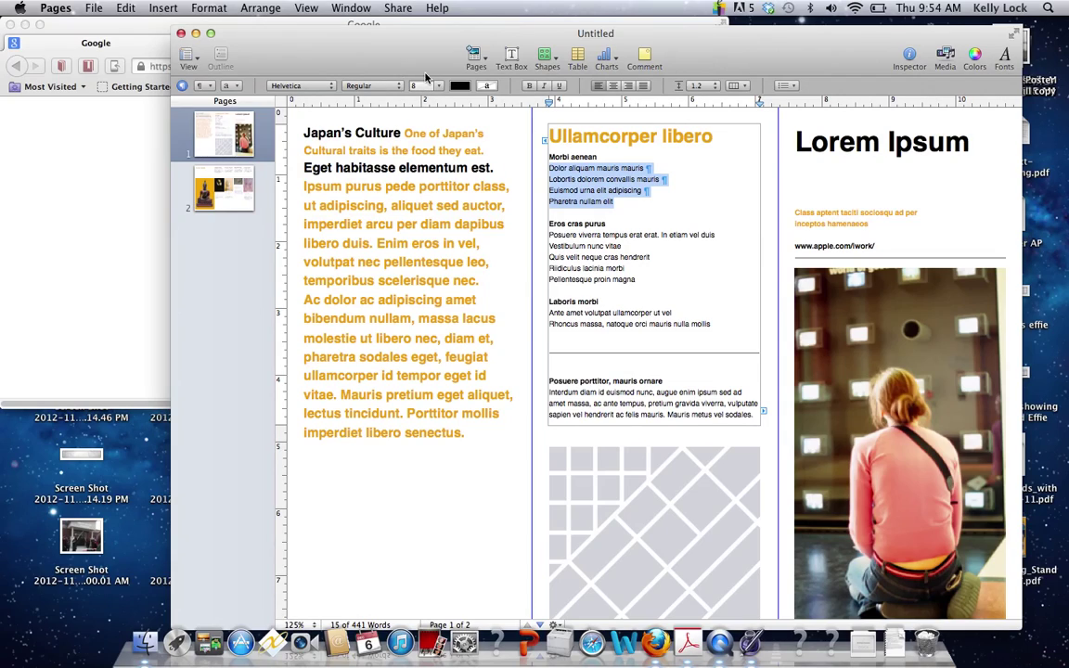
click(437, 86)
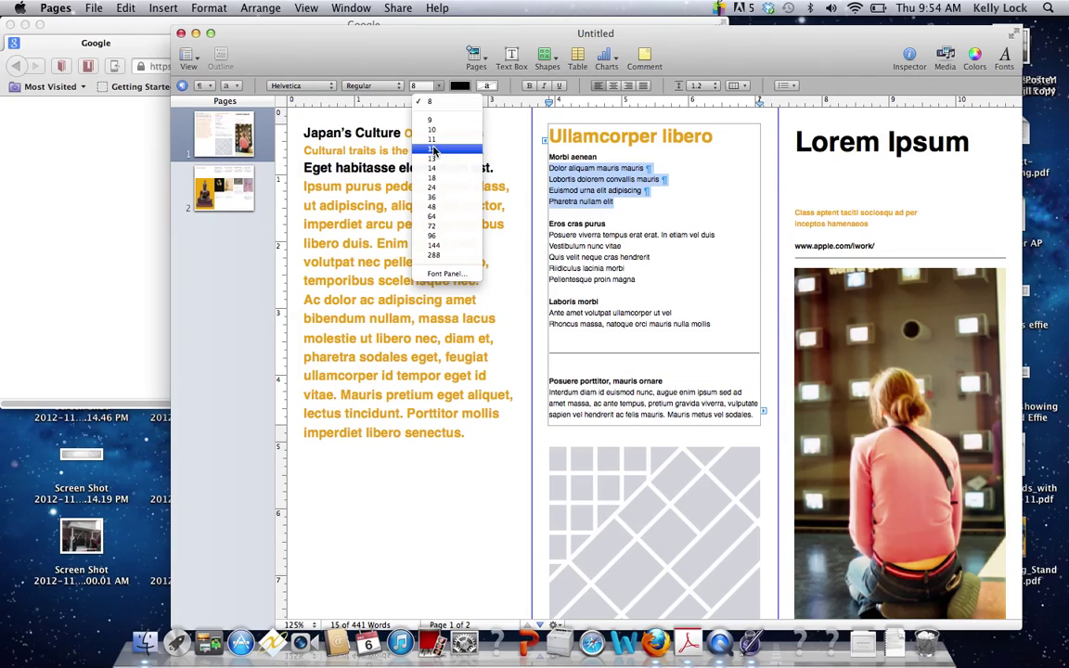
click(432, 150)
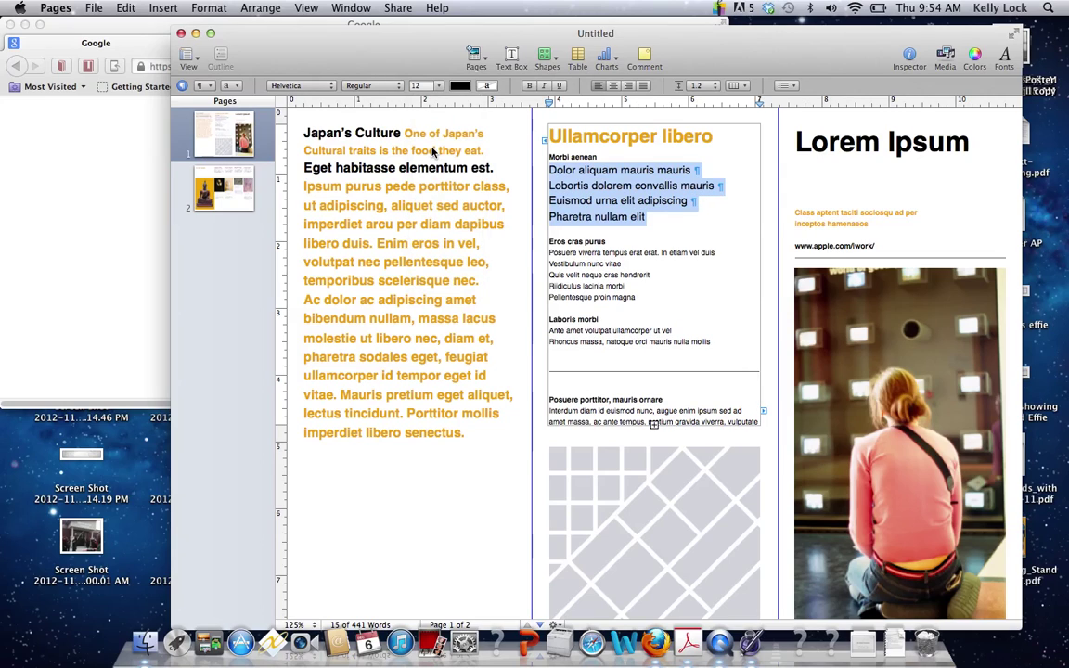
drag(390, 63, 275, 74)
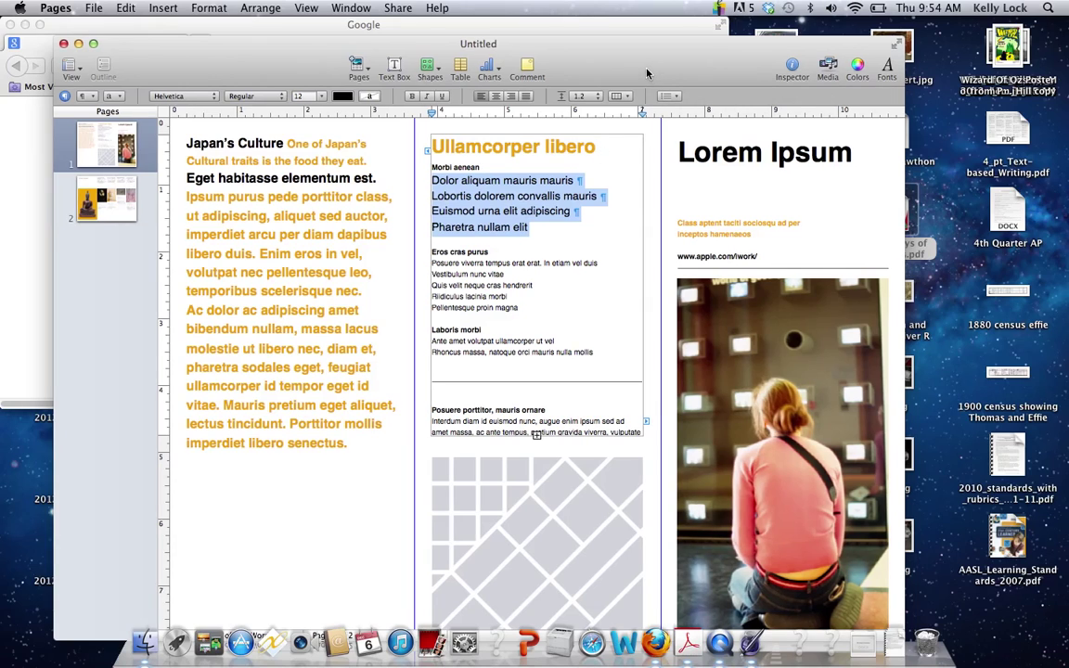
Step: Rearrange the Pages and Firefox windows so the Google browser is in front
drag(580, 61, 545, 36)
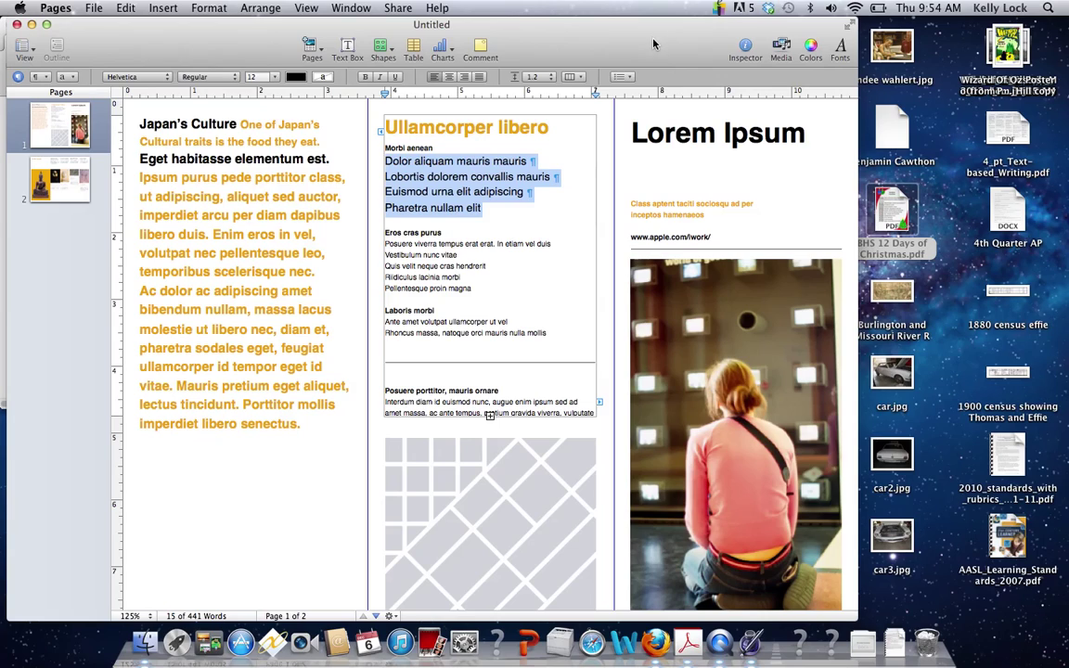
drag(587, 33, 589, 76)
click(605, 39)
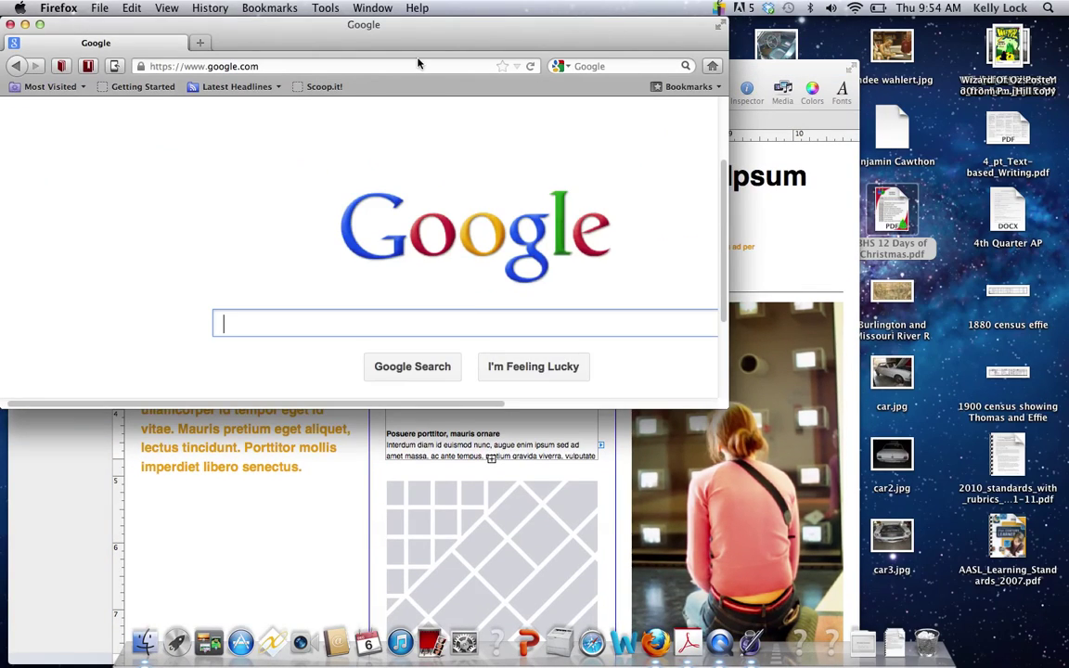
drag(417, 46, 430, 90)
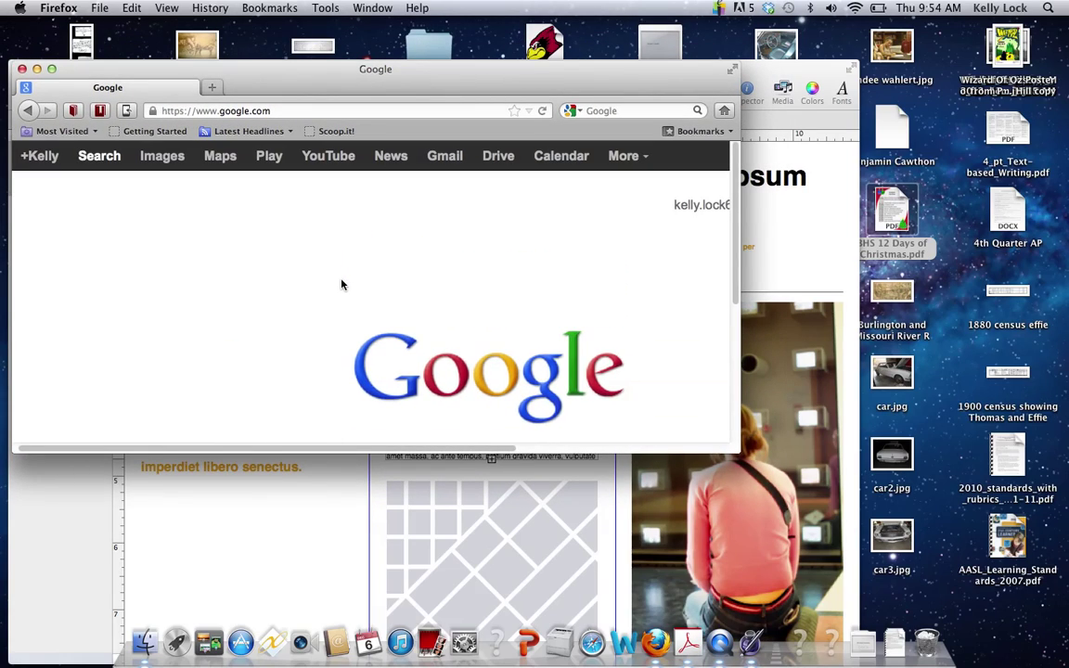
Step: Search Google Images for 'japan' and scroll through the thumbnail results
click(170, 159)
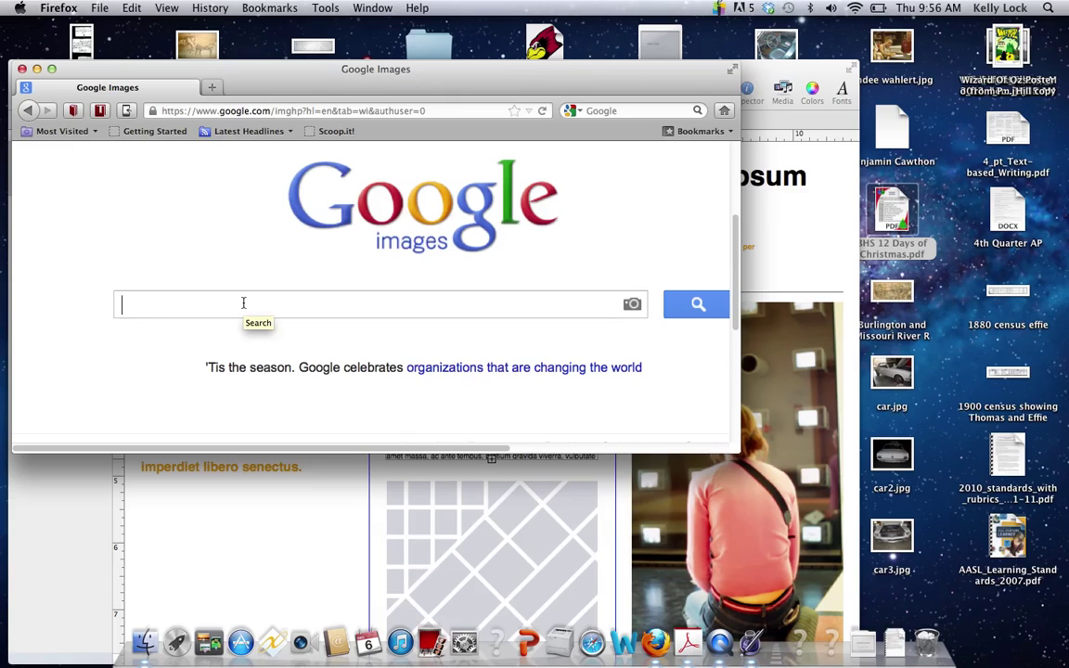
text(japan)
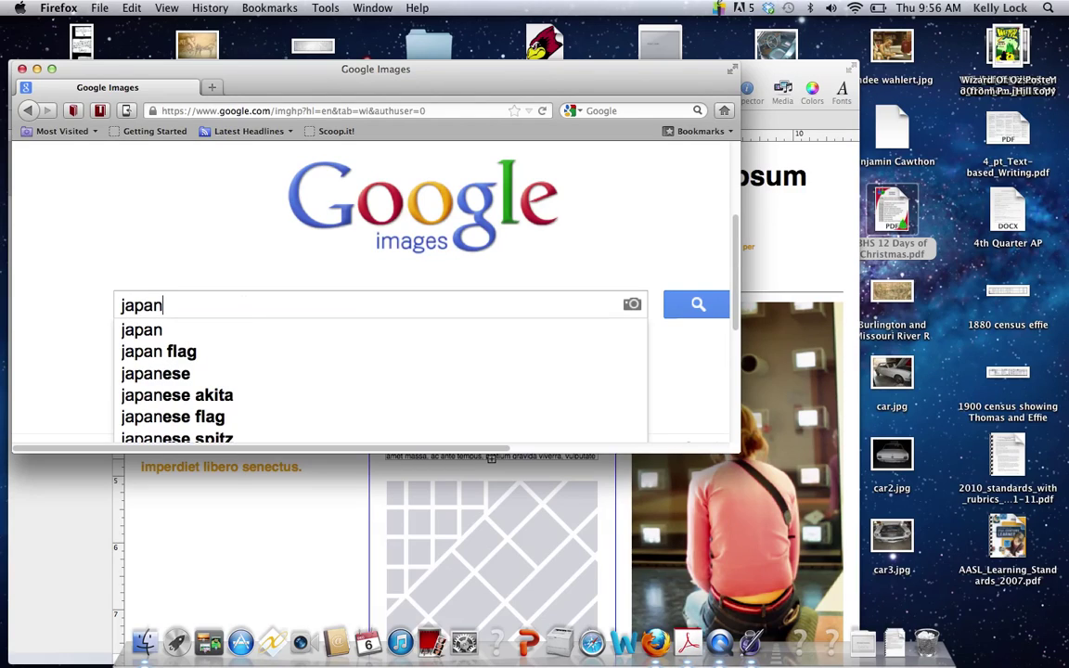
key(Return)
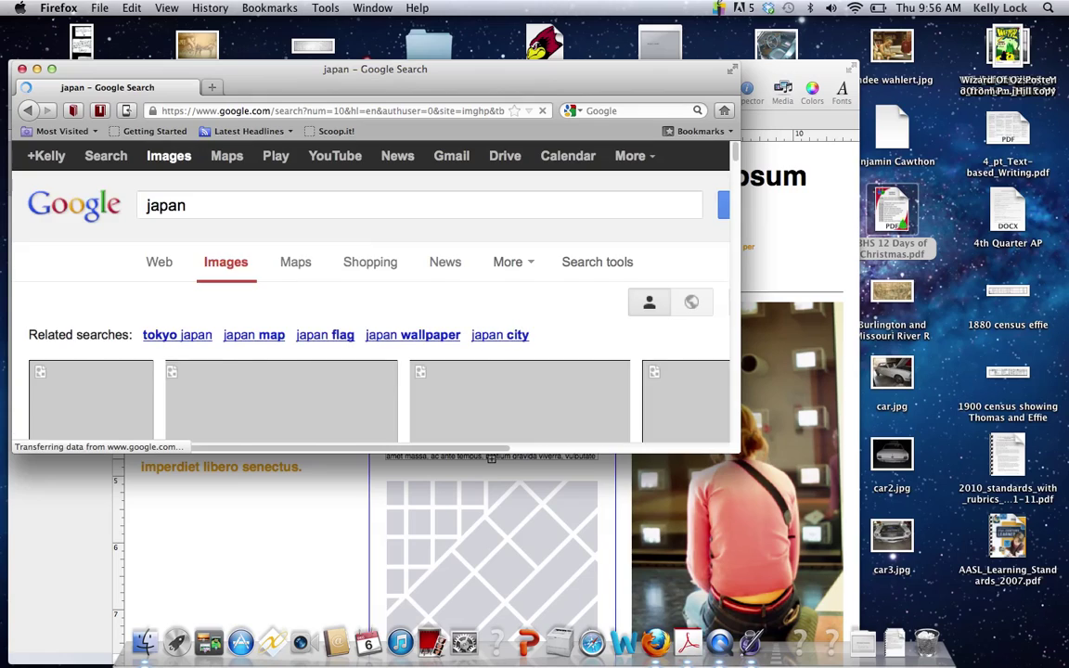
scroll(260, 306, down, 8)
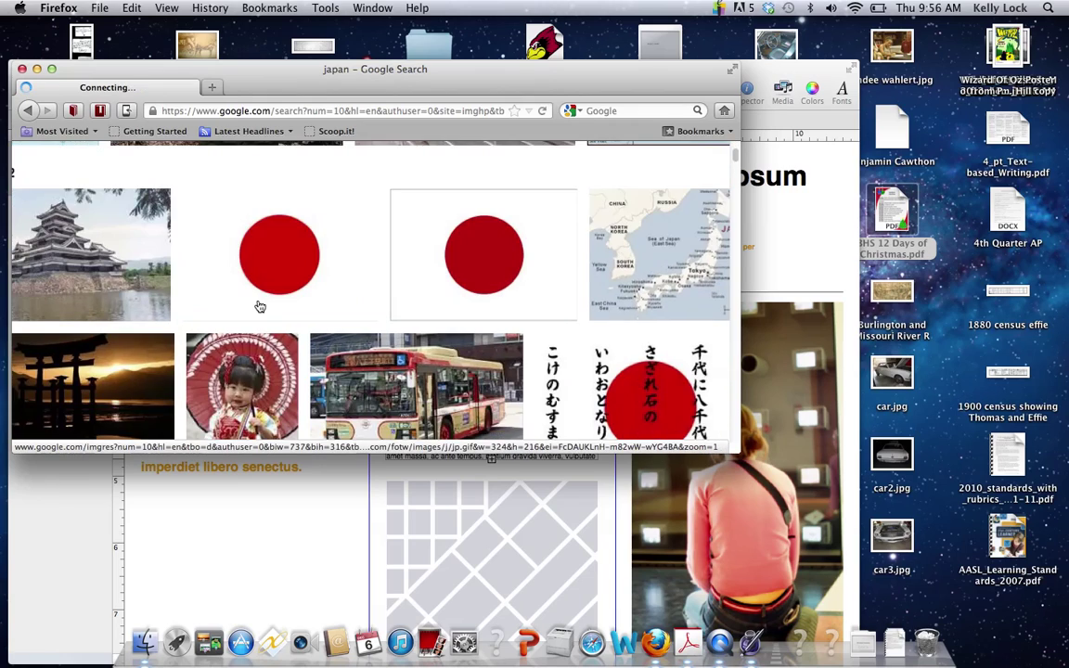
scroll(259, 306, down, 1)
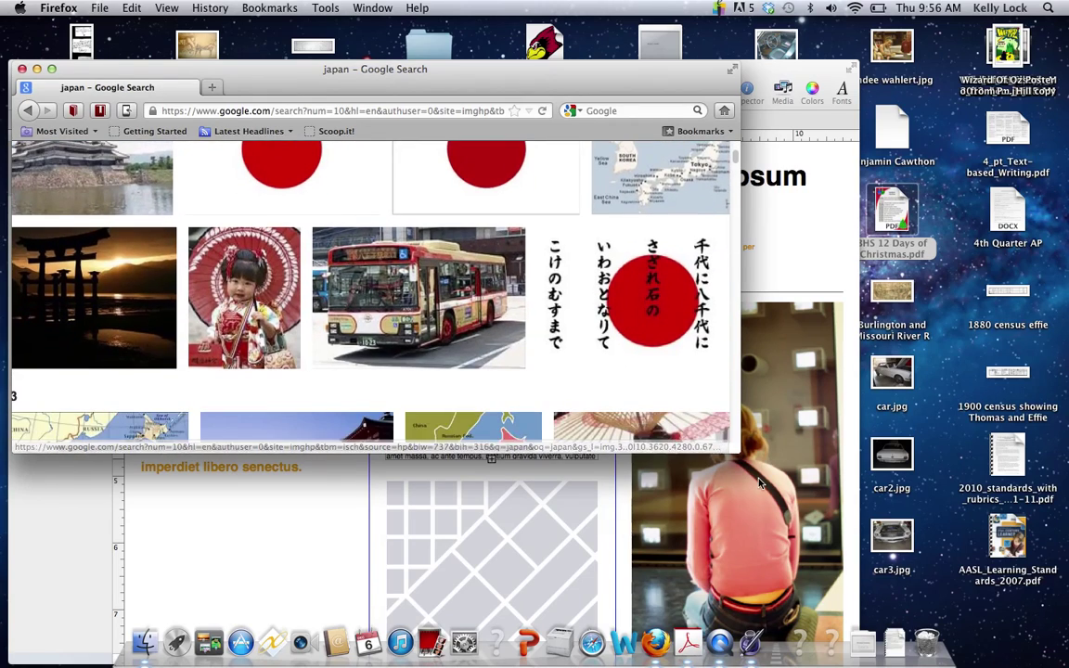
right_click(756, 81)
key(Escape)
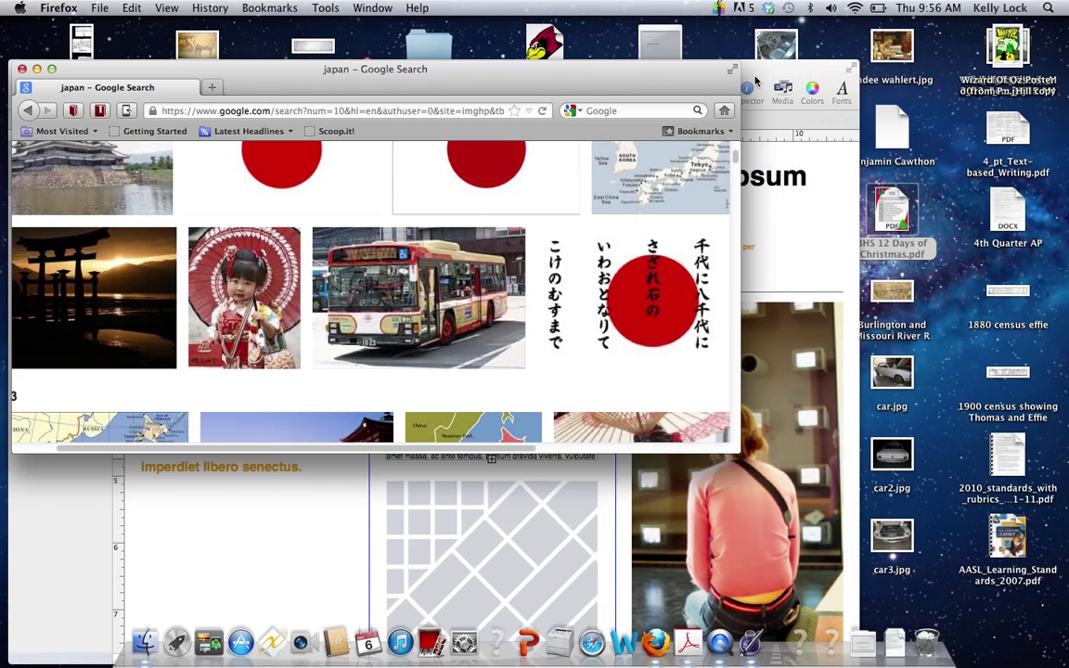
Step: Arrange Pages beside the Japan results and drag a first image onto the brochure's photo
click(756, 81)
key(alt+super+i)
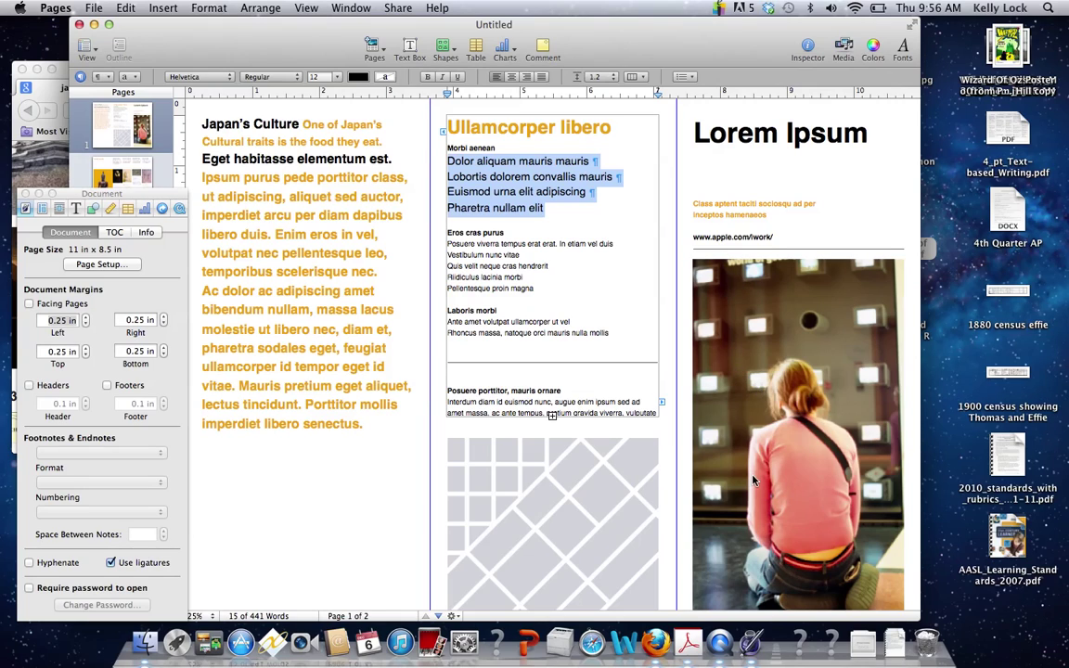
drag(711, 43, 687, 169)
click(649, 77)
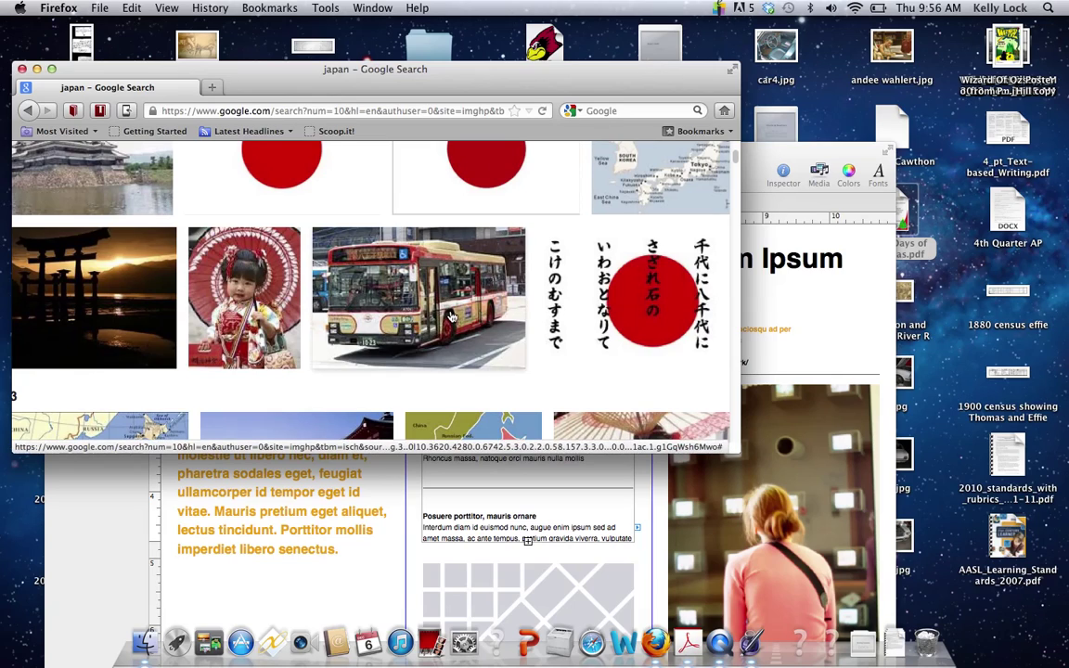
mouse_move(448, 295)
drag(448, 295, 774, 544)
Step: Replace the bus photo with the kimono-girl image from the Google results
scroll(774, 545, down, 5)
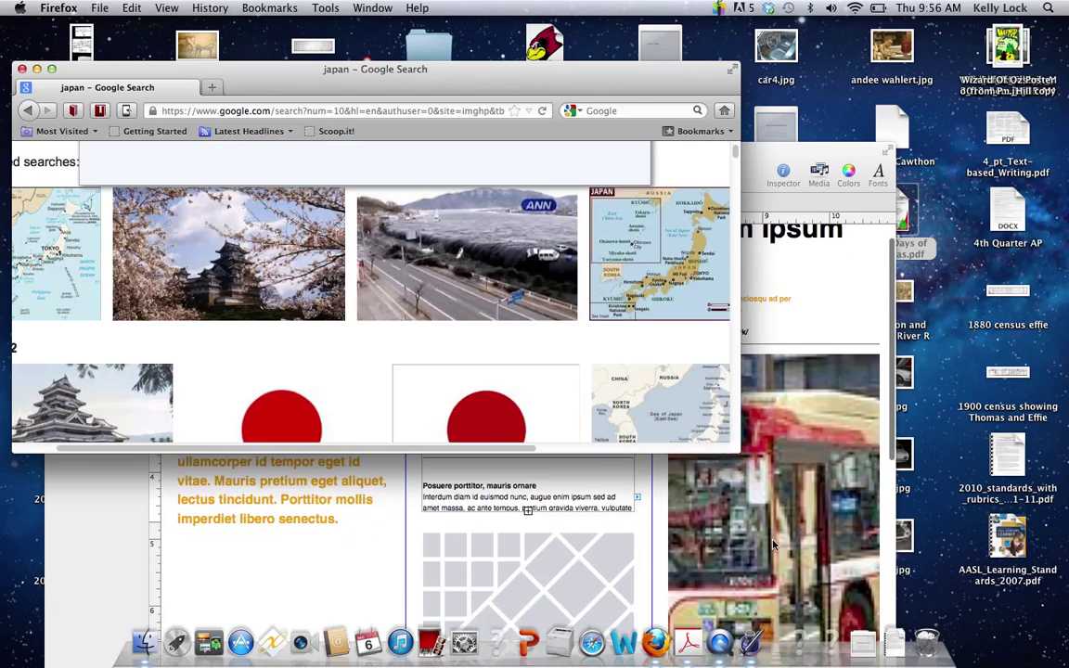
scroll(774, 544, up, 4)
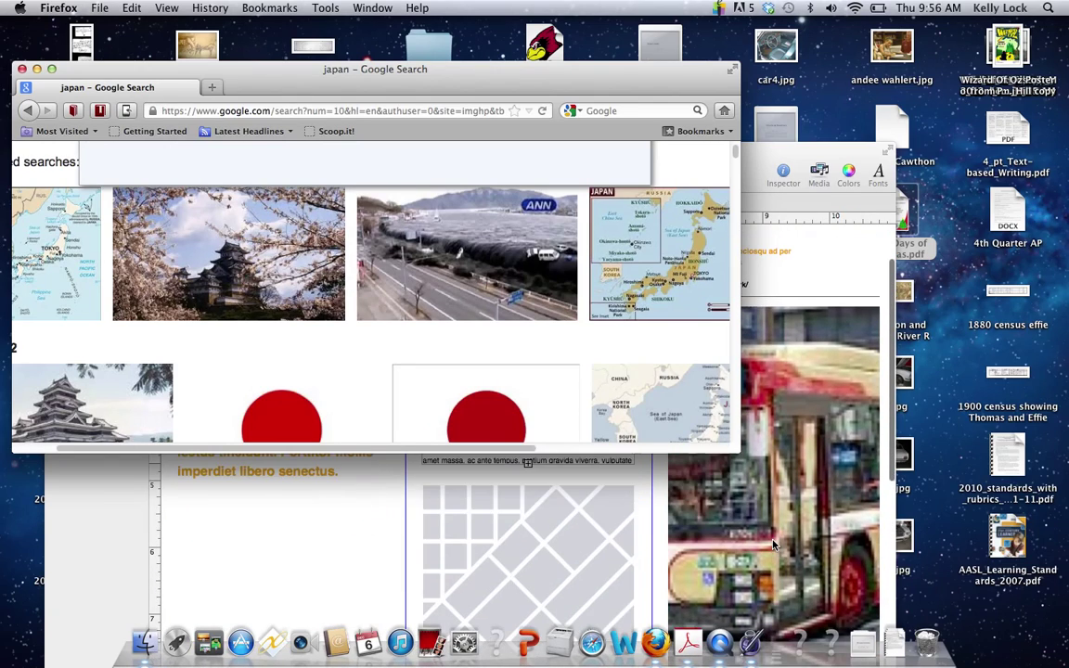
scroll(539, 394, up, 3)
scroll(583, 360, down, 8)
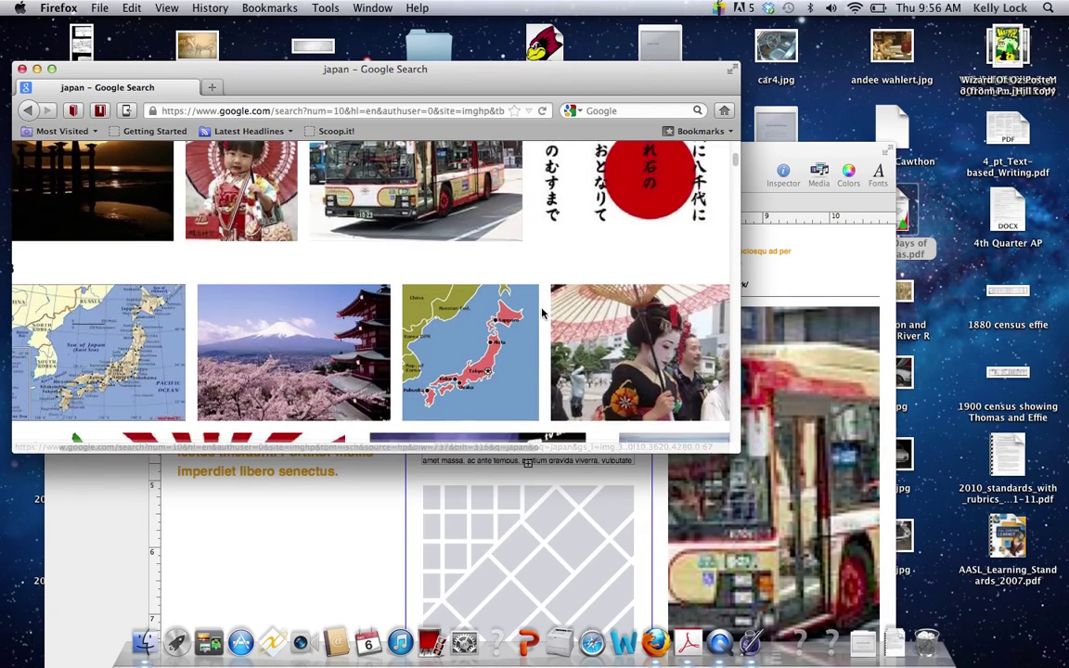
scroll(544, 311, down, 3)
scroll(543, 313, up, 6)
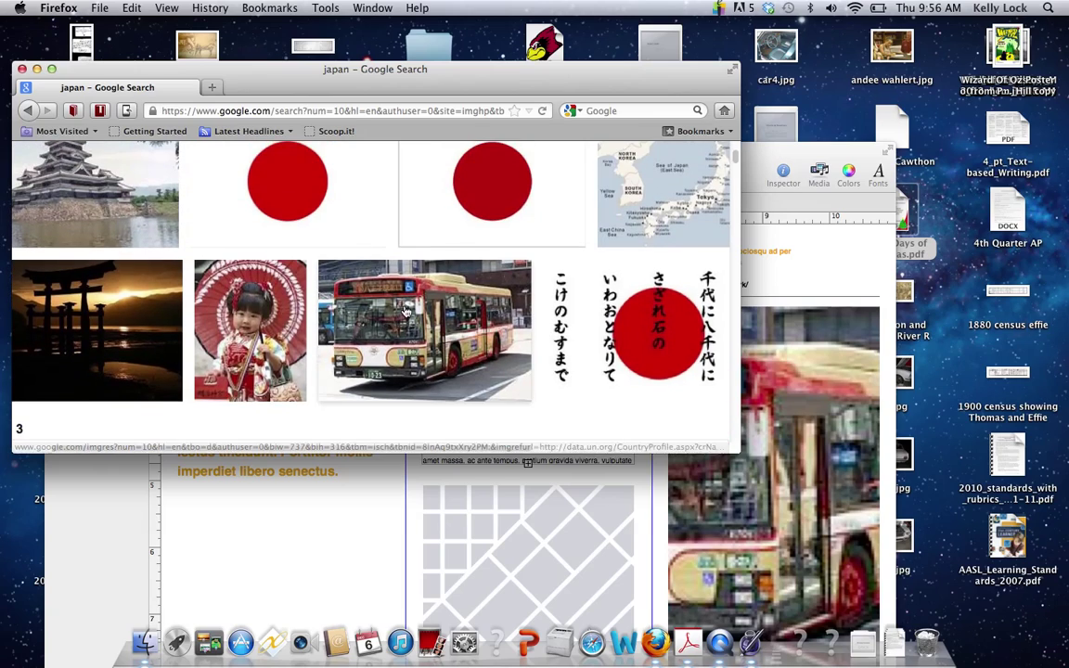
mouse_move(258, 230)
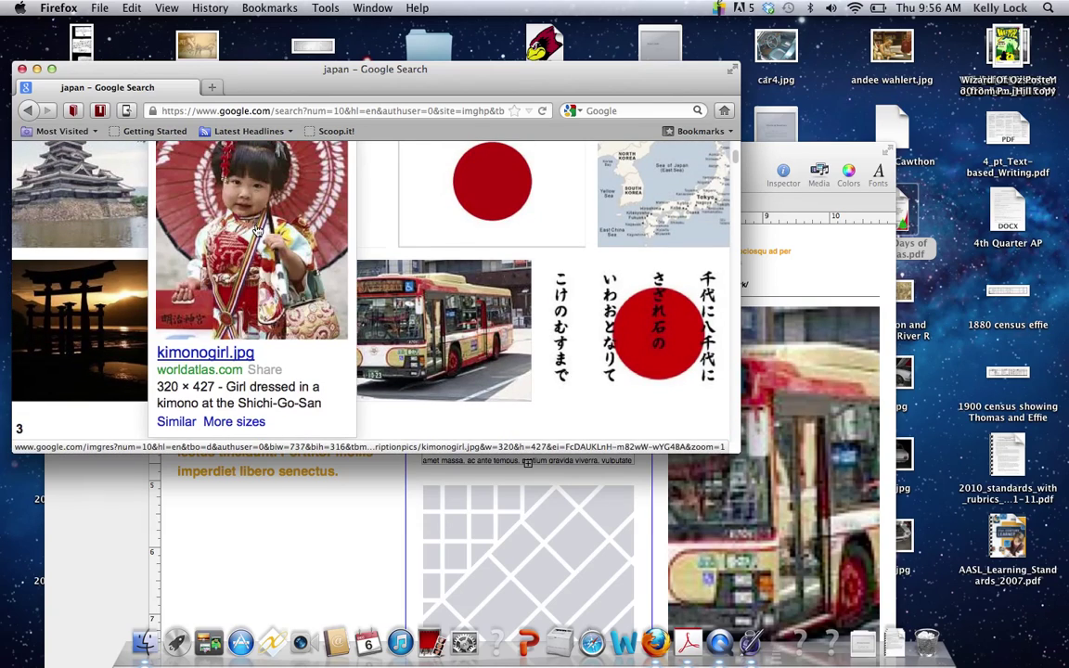
scroll(544, 337, up, 5)
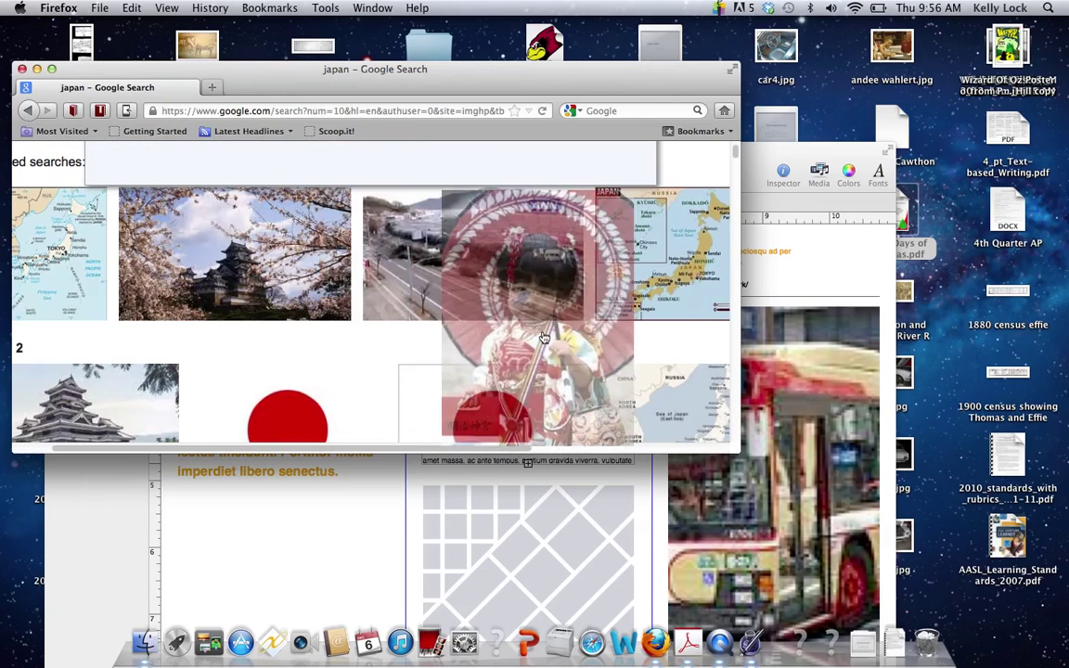
drag(544, 337, 793, 510)
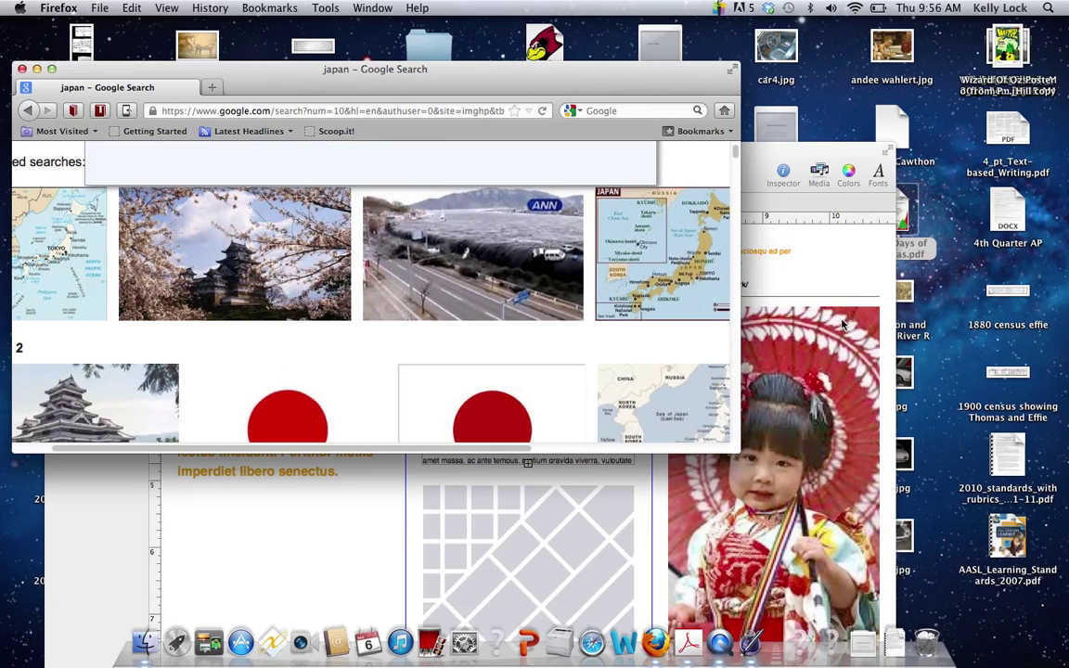
Step: Scroll through more of the Google Images results for Japan
scroll(842, 323, down, 3)
scroll(524, 308, up, 3)
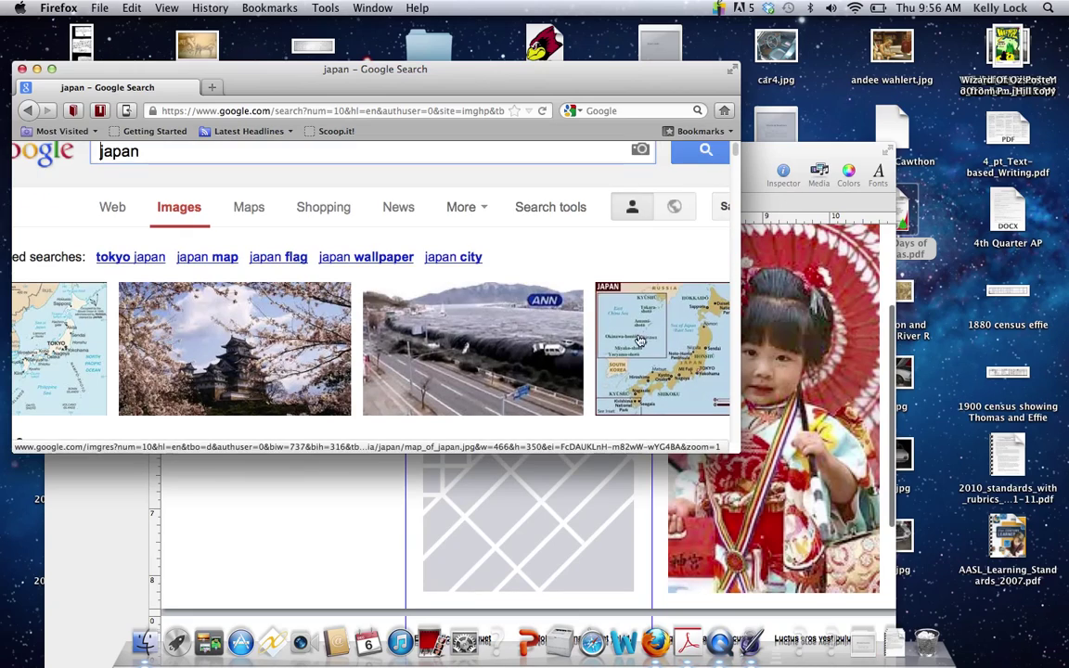
scroll(529, 310, down, 4)
scroll(530, 310, down, 3)
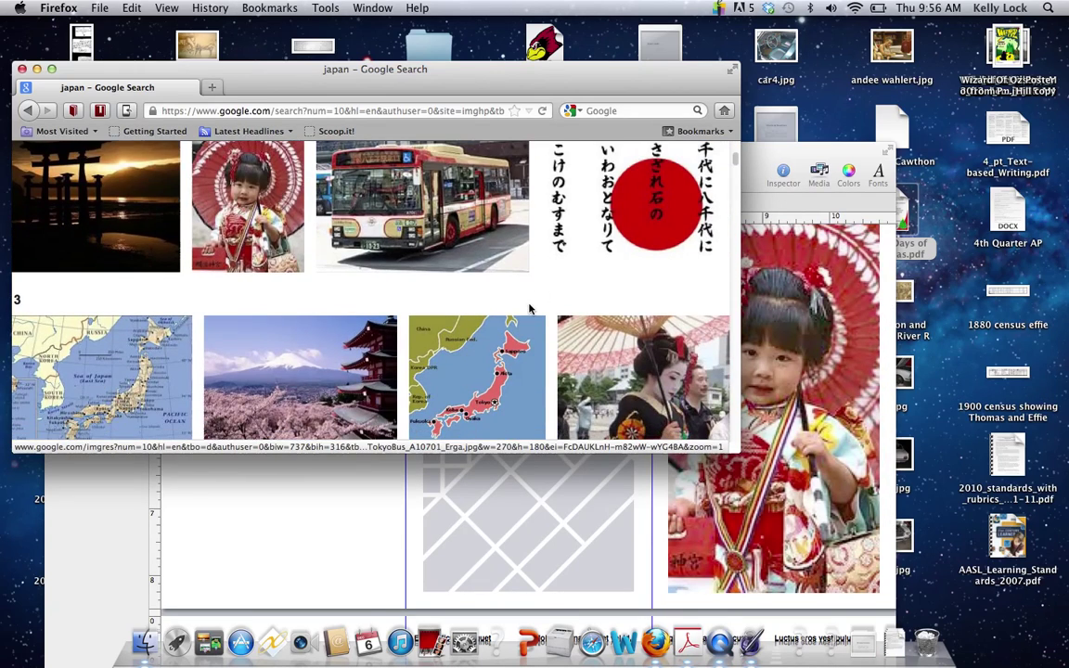
scroll(530, 310, down, 2)
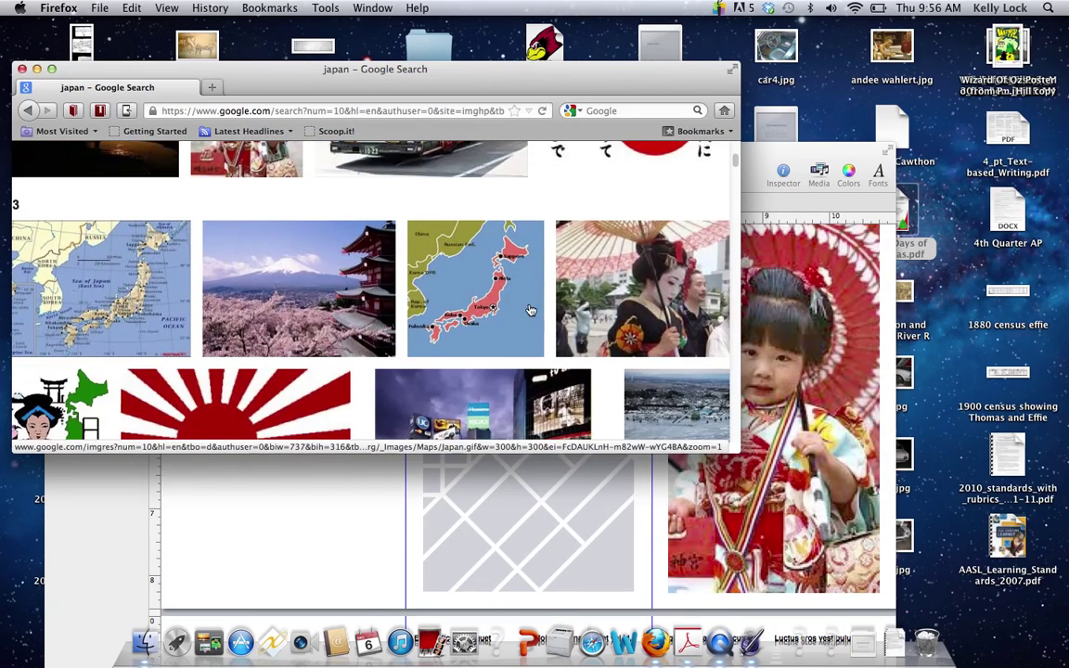
scroll(530, 310, down, 6)
scroll(530, 309, up, 5)
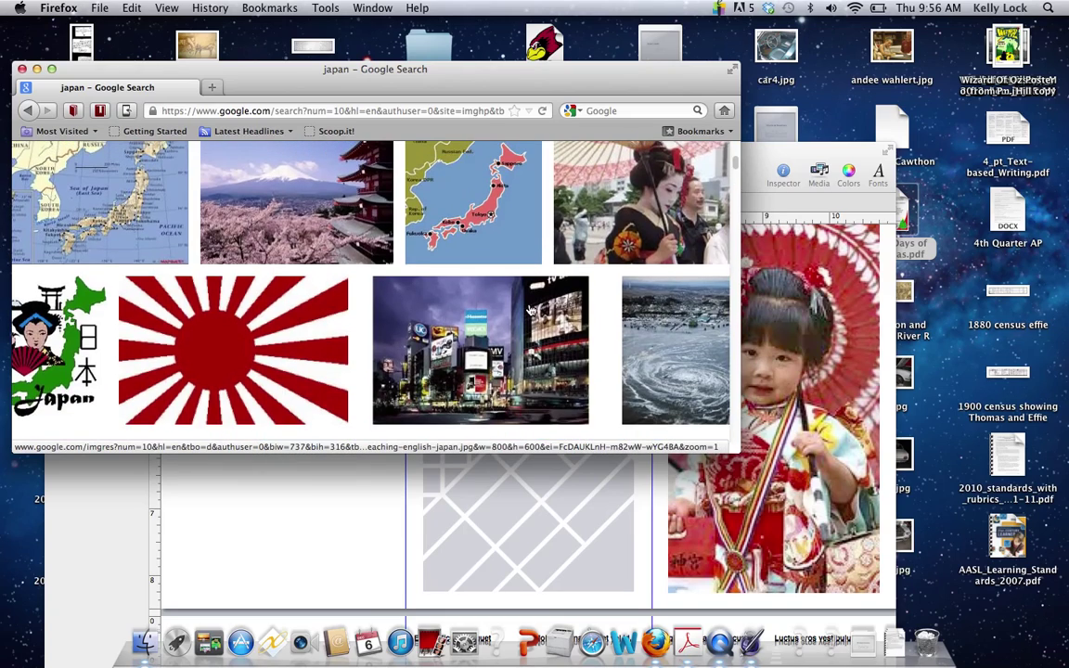
scroll(530, 310, up, 2)
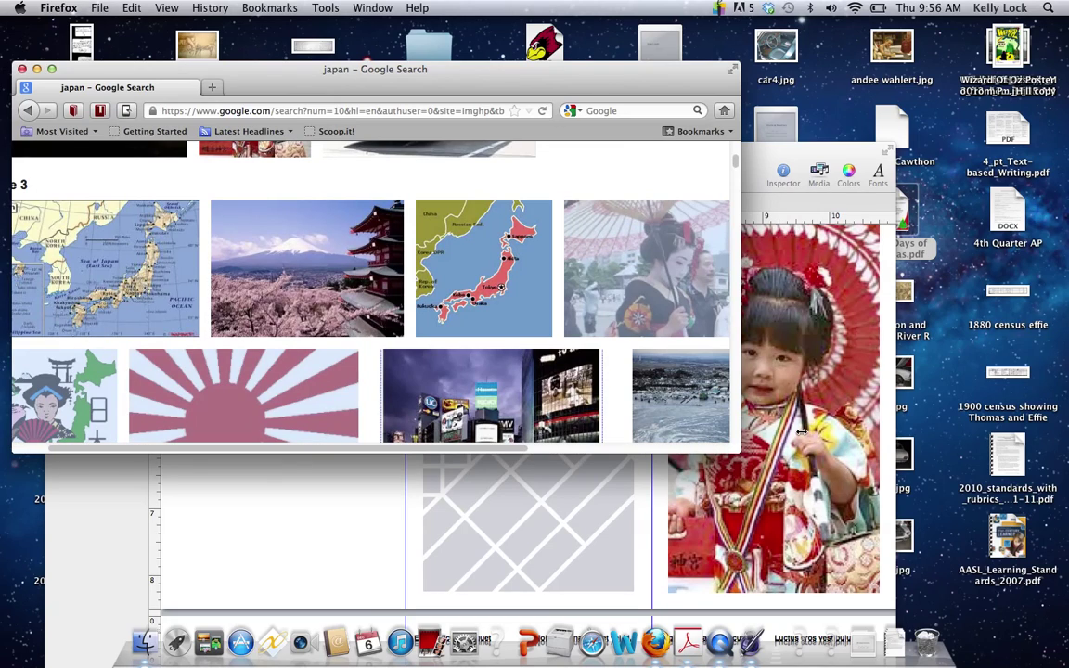
scroll(399, 250, up, 2)
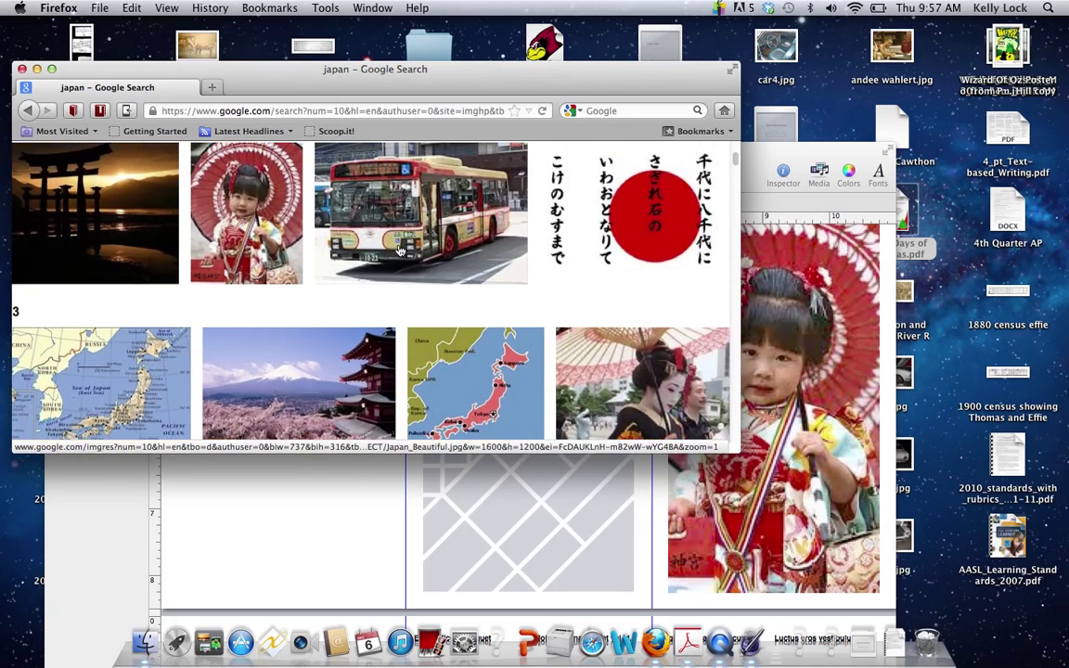
scroll(520, 278, right, 2)
scroll(640, 322, down, 5)
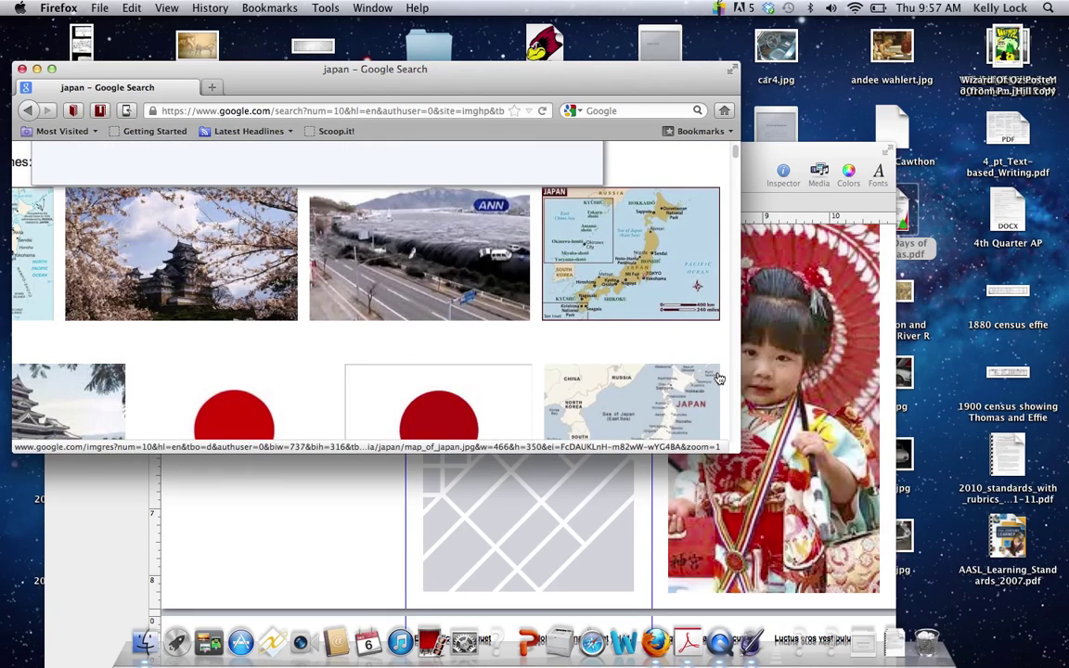
scroll(625, 410, up, 1)
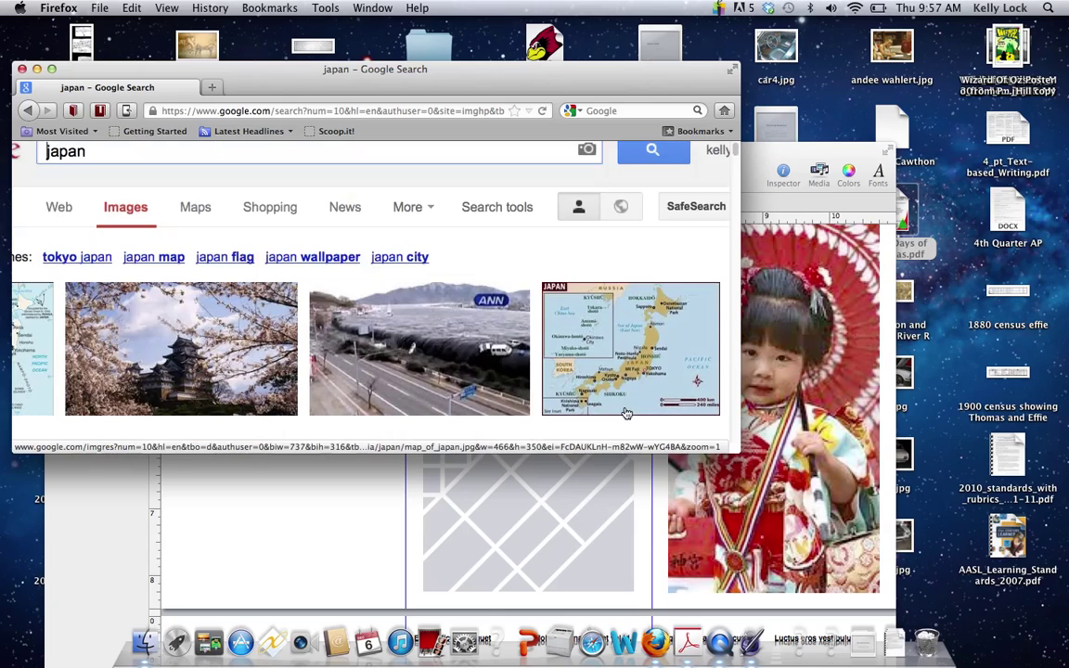
scroll(626, 413, down, 3)
scroll(626, 413, down, 6)
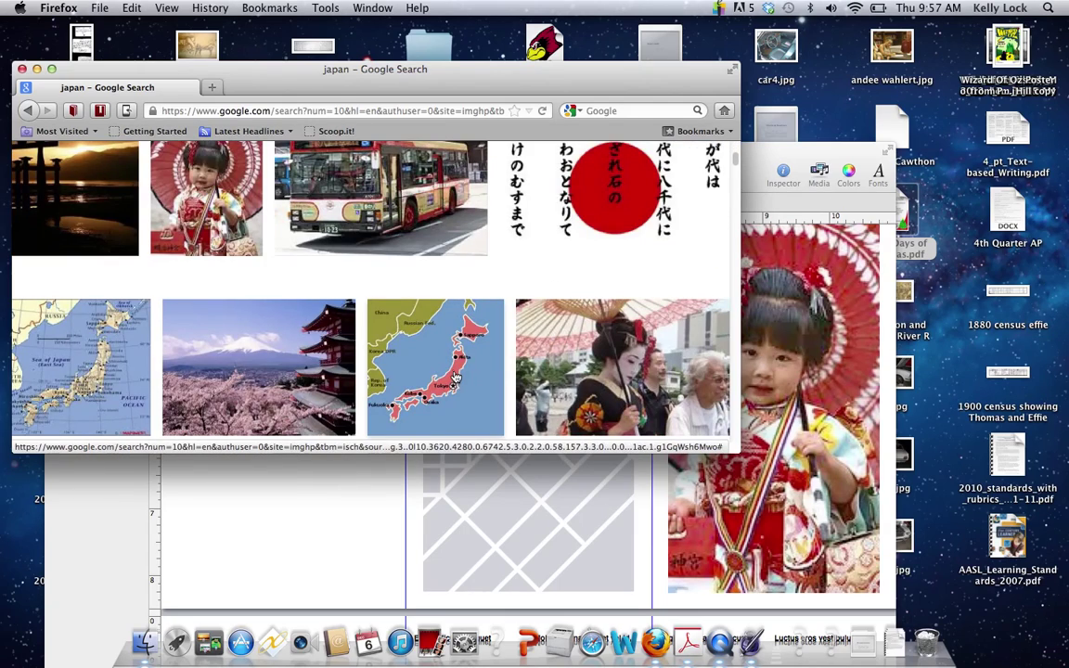
scroll(627, 410, down, 5)
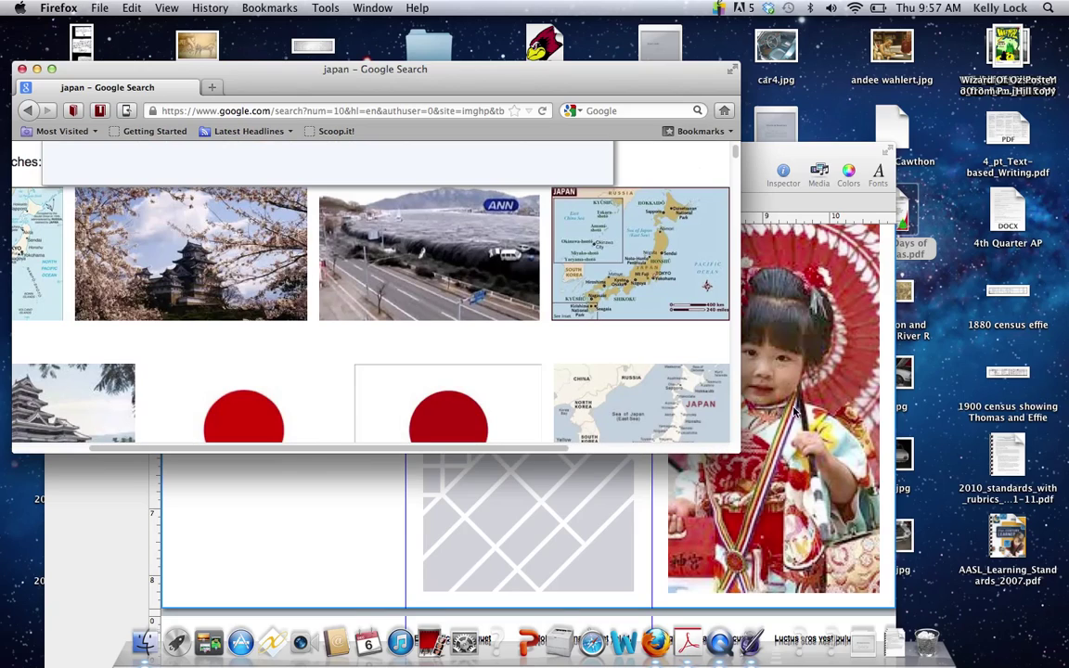
scroll(455, 335, down, 1)
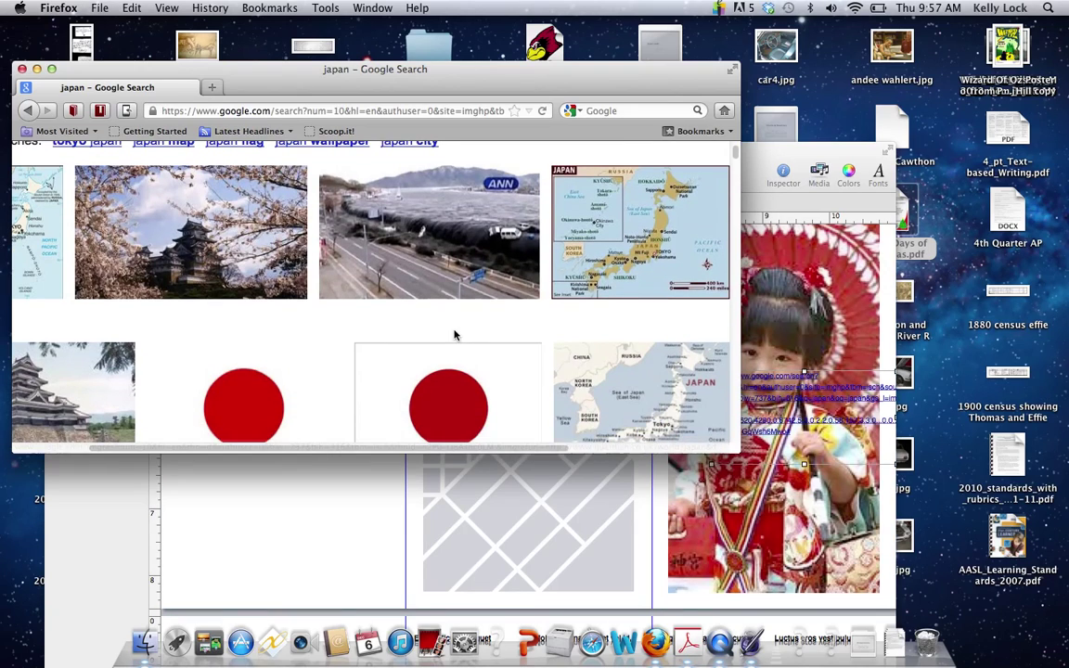
scroll(501, 332, down, 10)
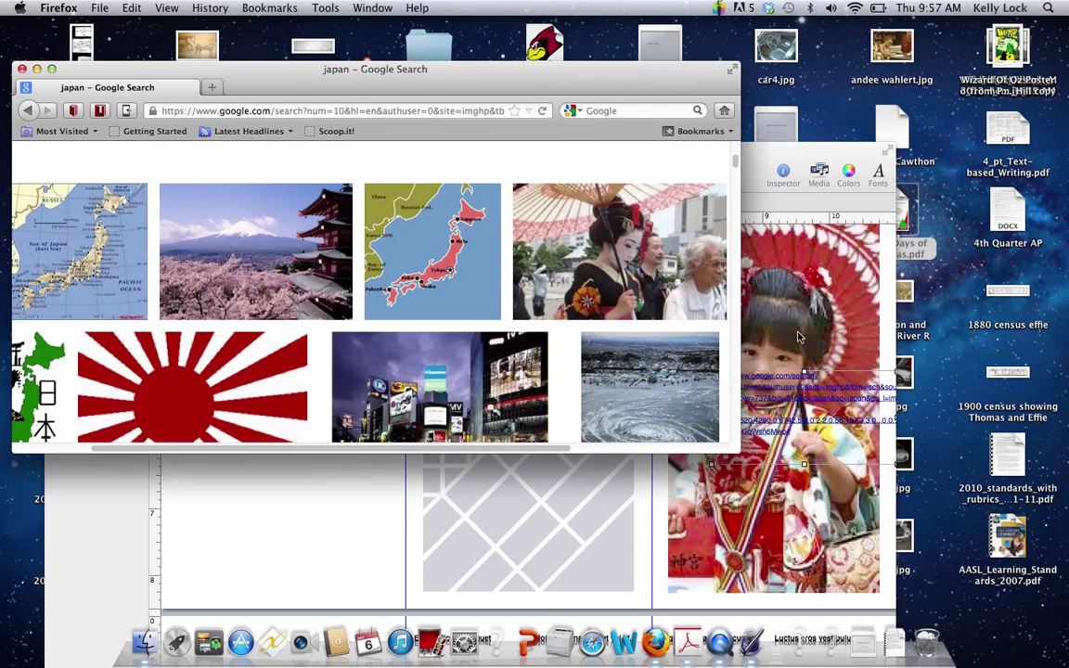
Step: Shift the Pages window up-right, drag the web-address box off the kimono photo, and reopen the Japan.gif result
click(811, 154)
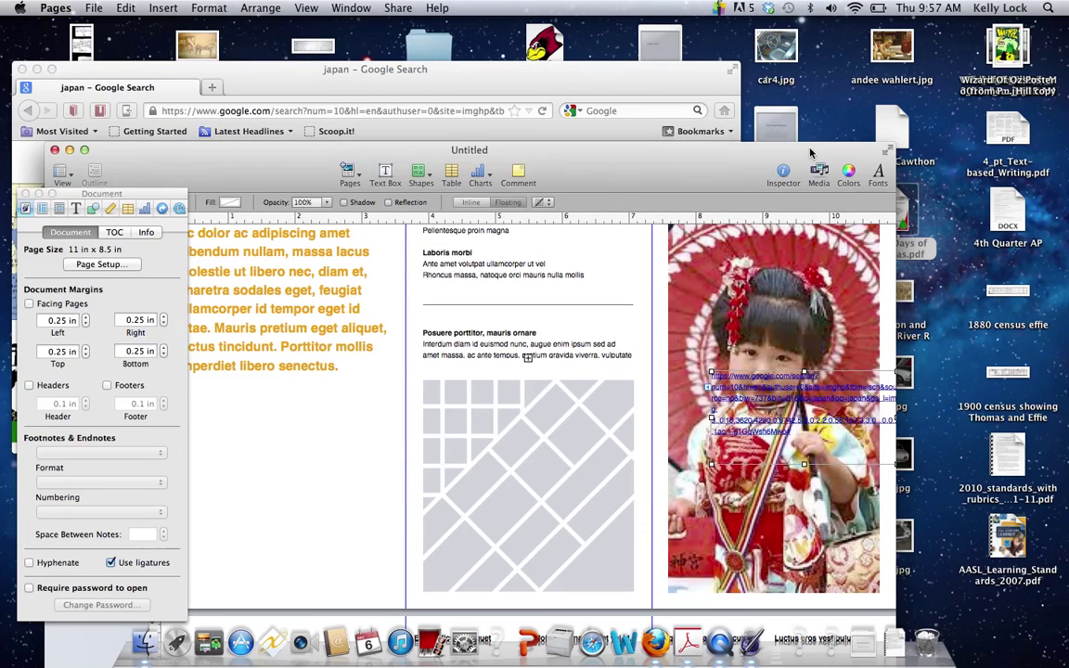
drag(810, 154, 851, 113)
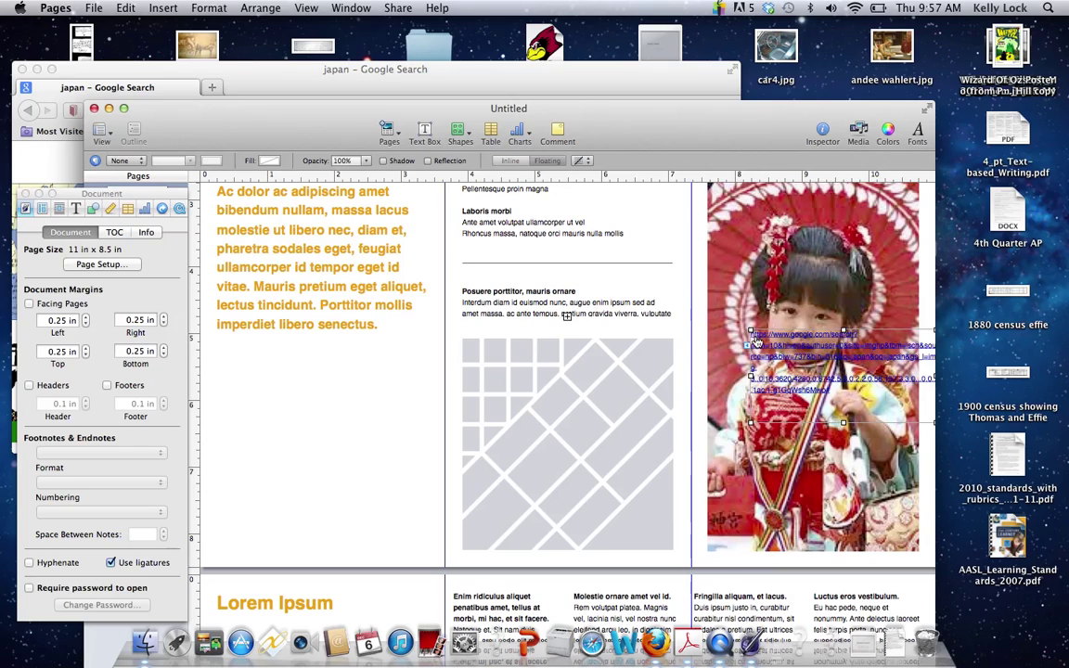
drag(756, 343, 557, 129)
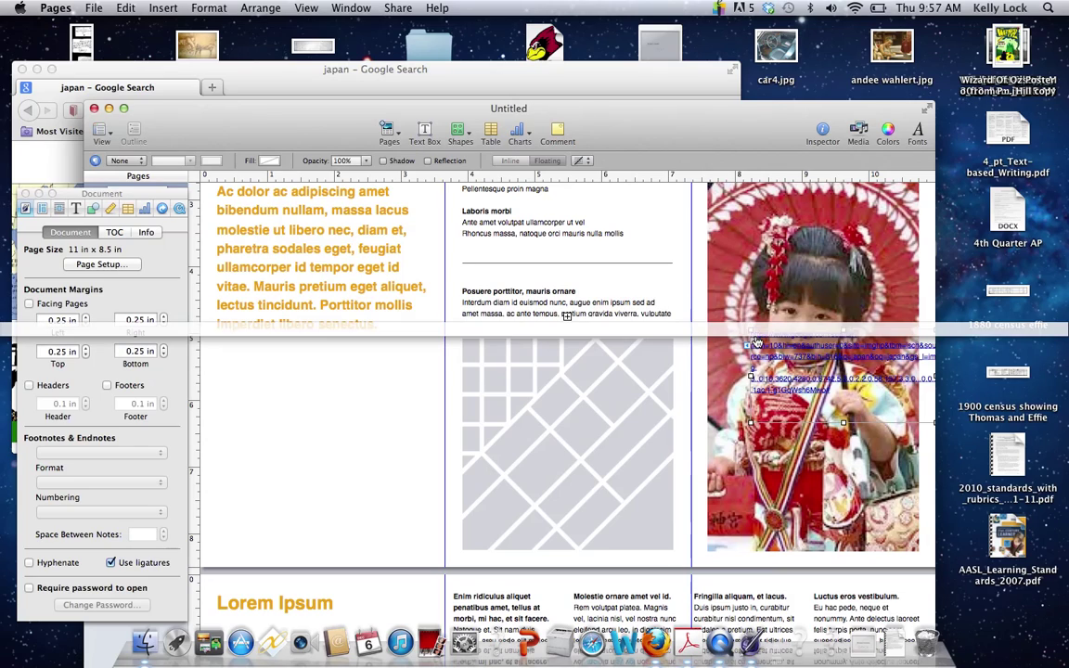
click(594, 72)
mouse_move(441, 246)
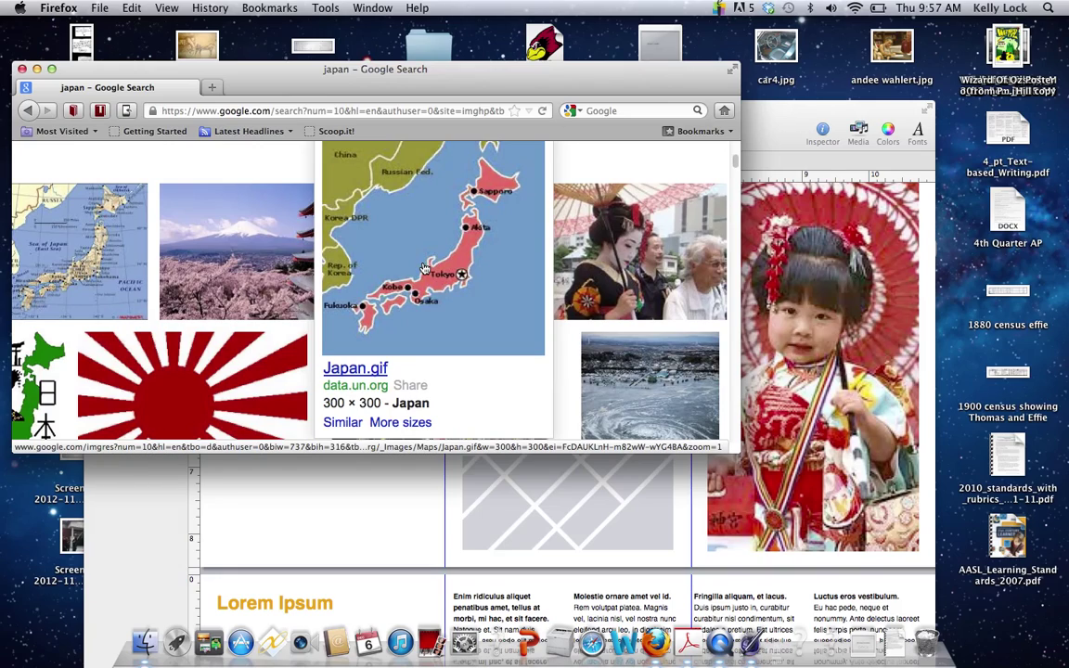
Step: Copy the red Japan.gif map image in Firefox and switch back to the Pages brochure
right_click(425, 268)
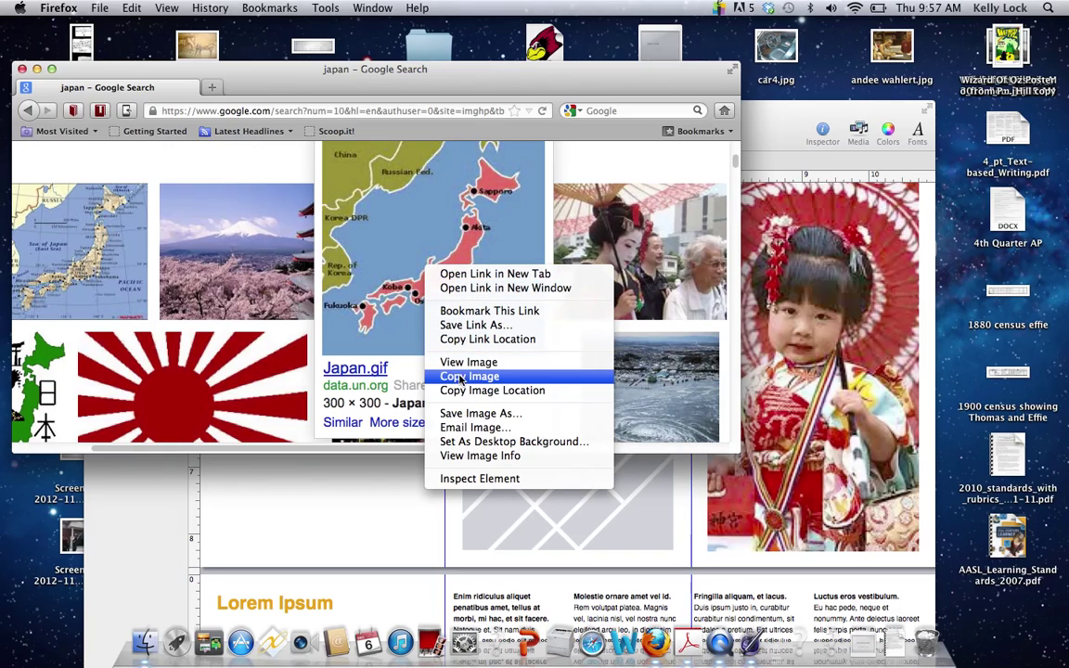
click(460, 377)
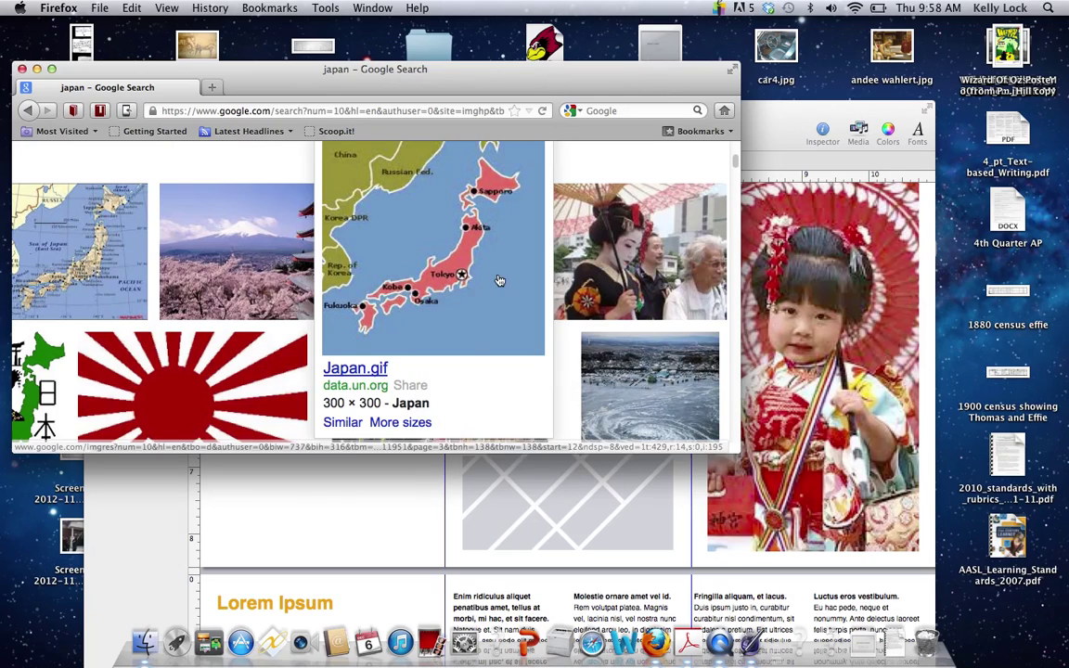
click(805, 337)
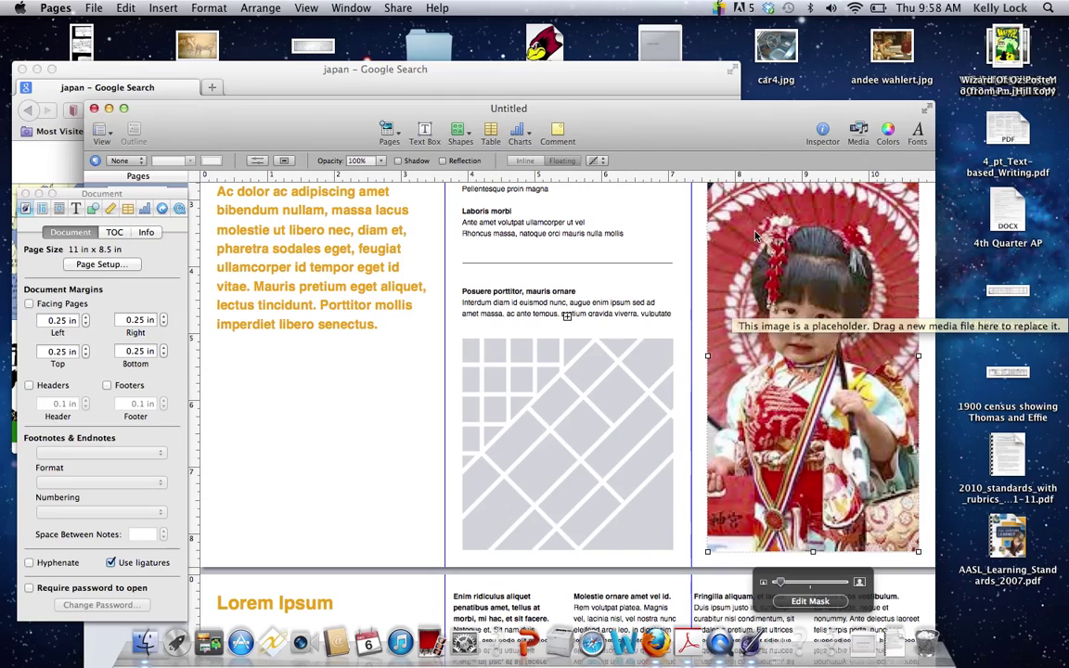
Step: Paste the copied red Japan map over the girl-with-umbrella photo, then switch back to Firefox
right_click(756, 236)
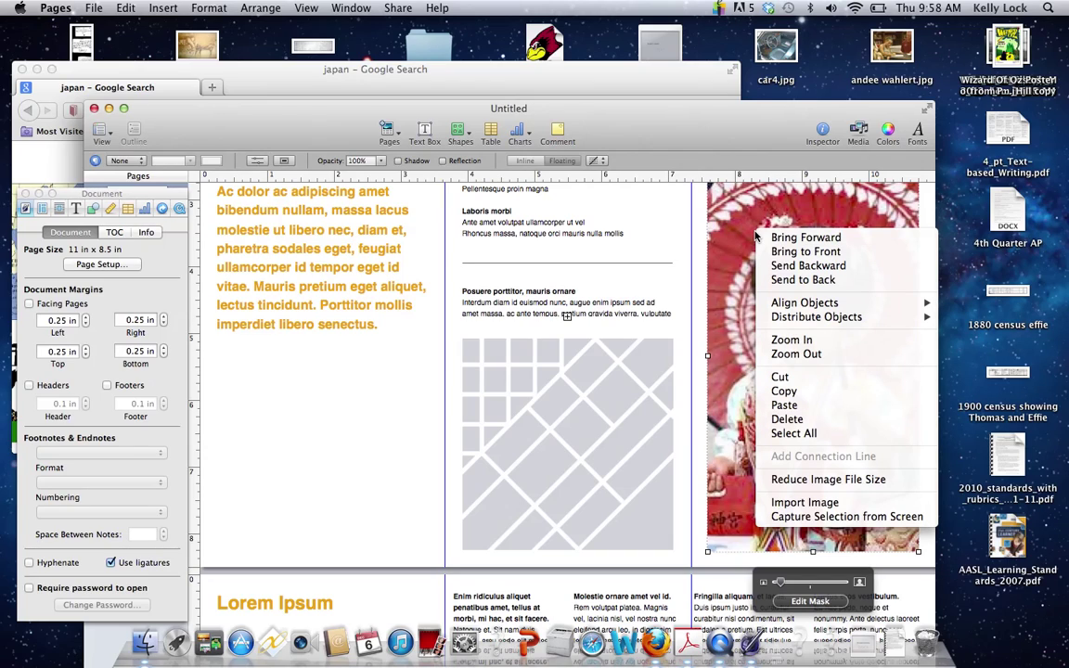
click(784, 405)
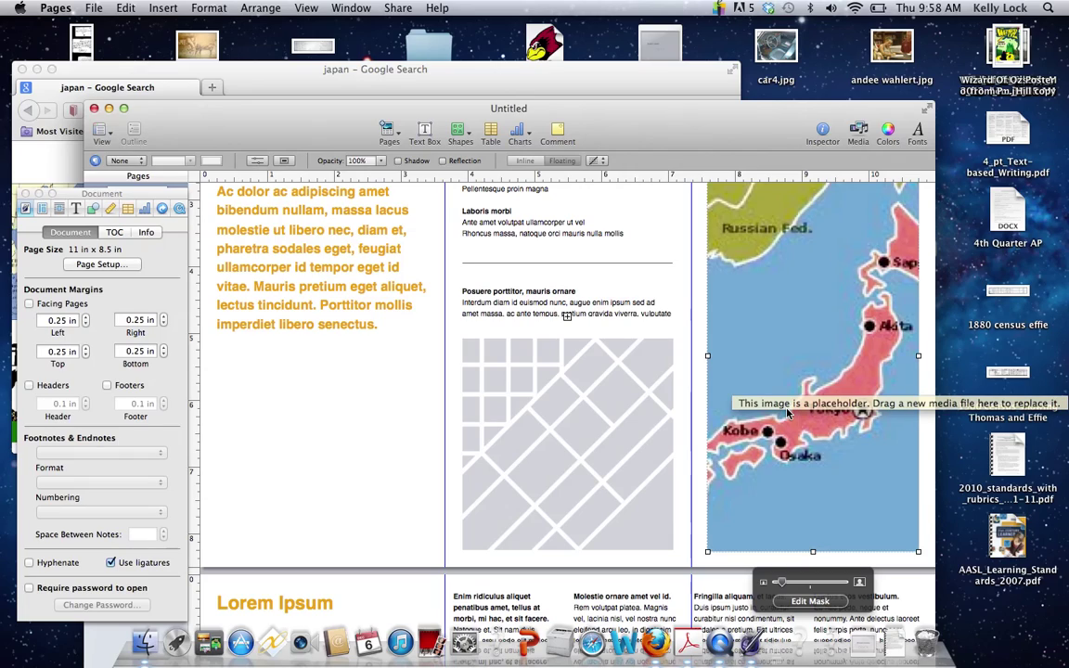
click(631, 86)
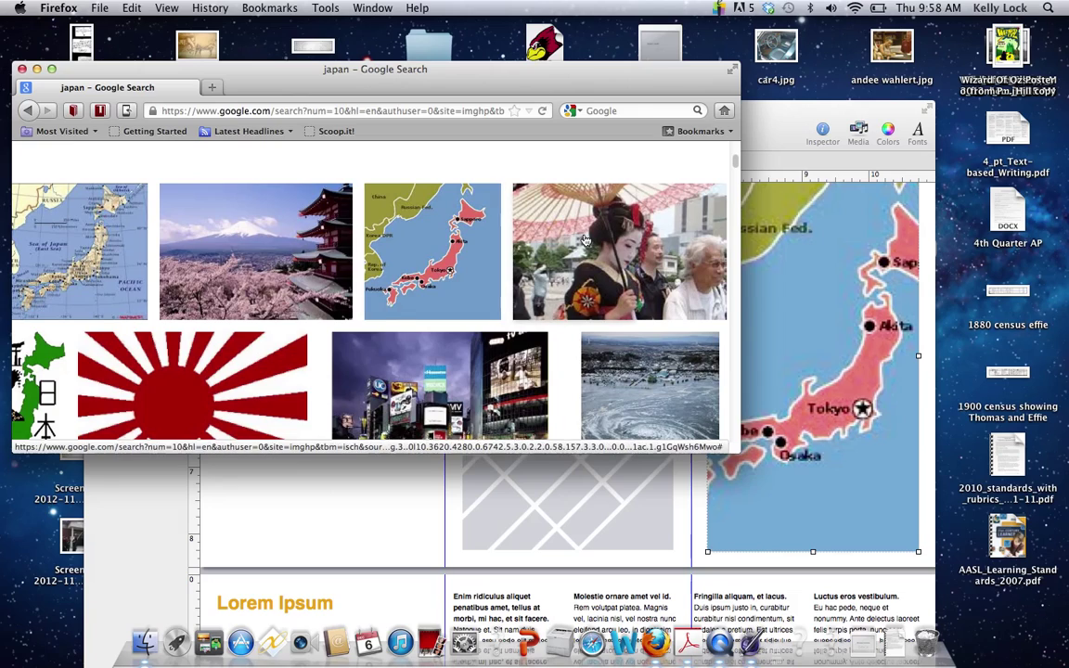
Step: Drag a search link and the detailed labelled Japan map from Firefox into the brochure
scroll(705, 288, down, 3)
drag(770, 288, 796, 306)
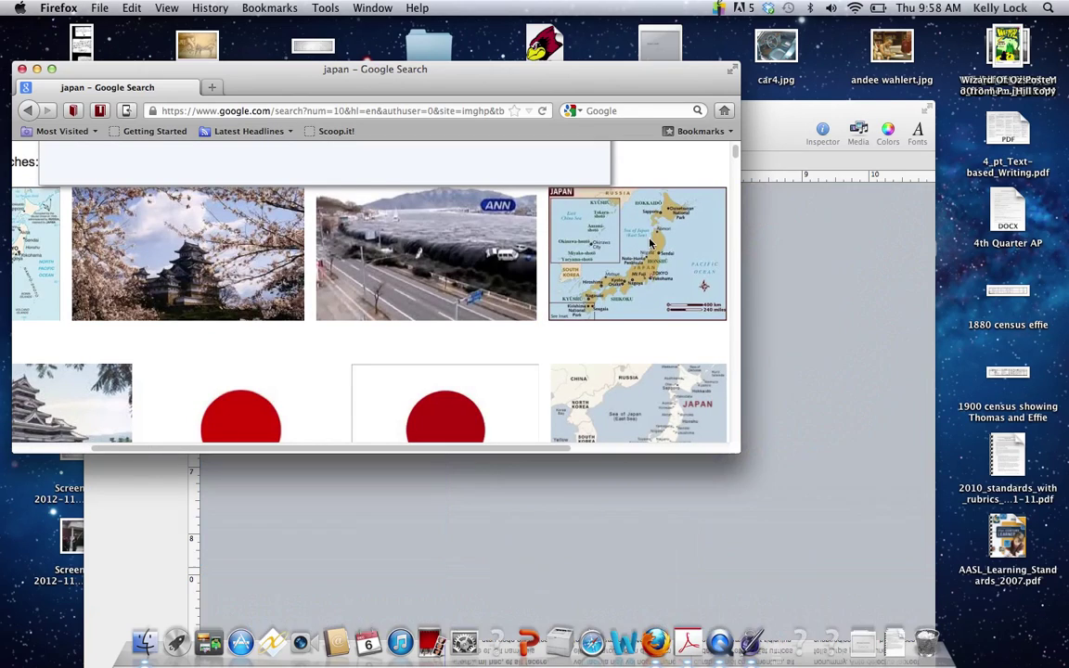
drag(662, 253, 841, 327)
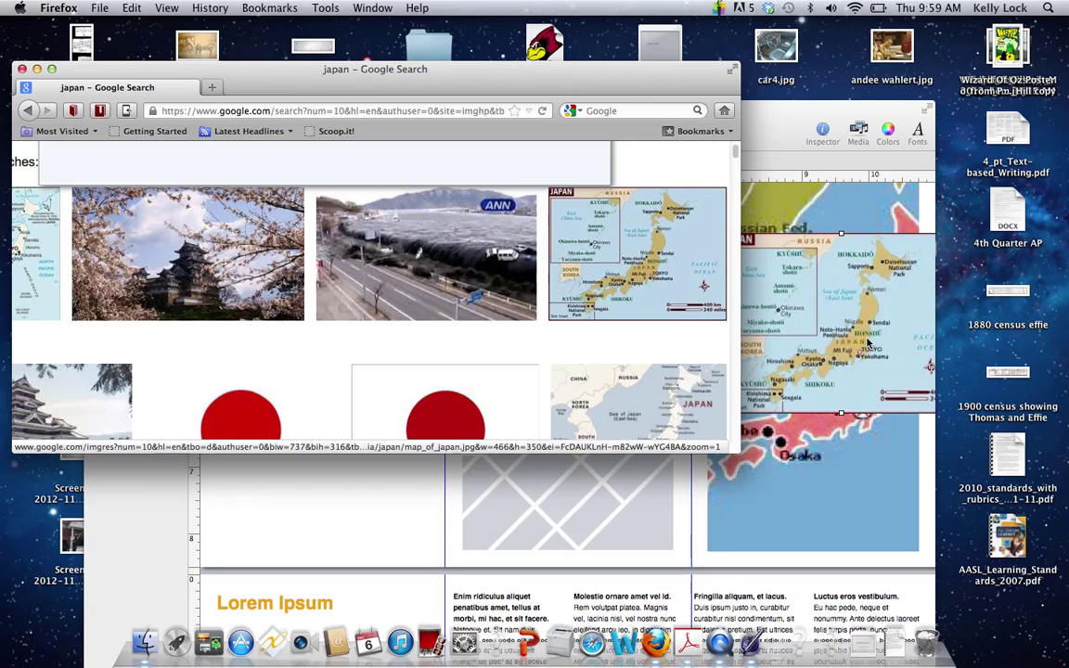
Step: Move Firefox aside and shift the detailed Japan map into the middle column
drag(679, 87, 464, 41)
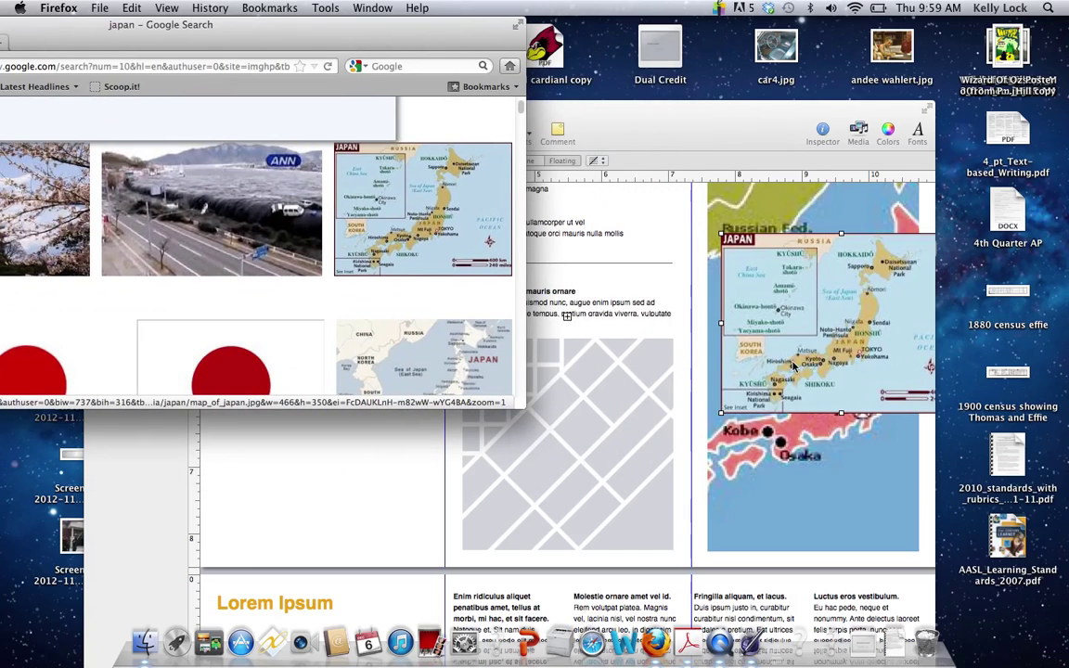
click(832, 286)
drag(832, 286, 745, 255)
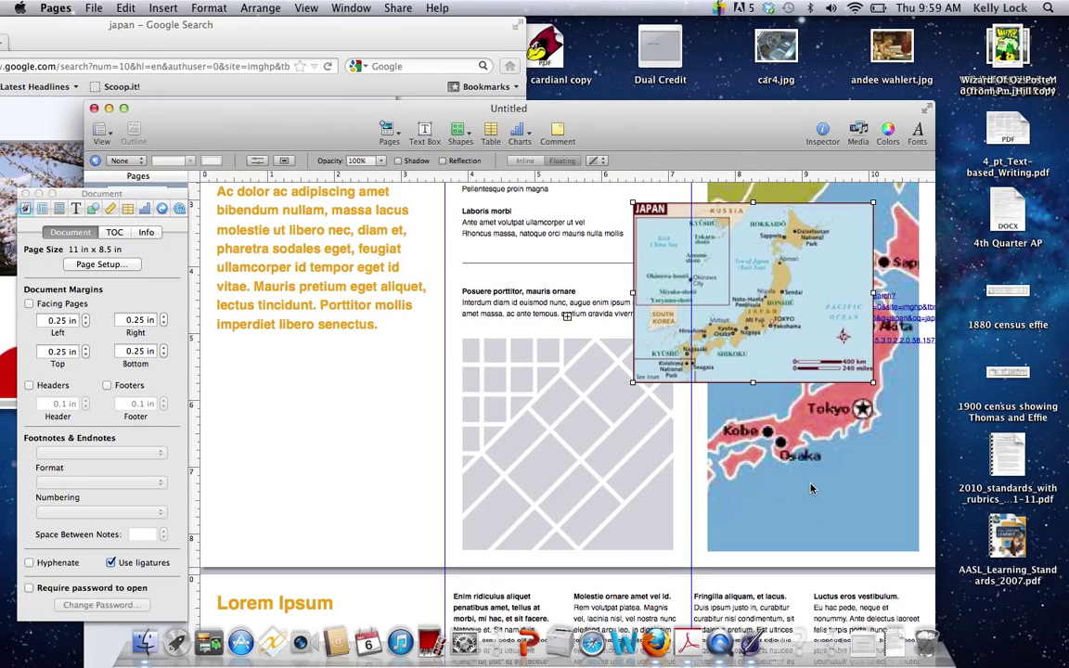
drag(757, 207, 571, 212)
Step: Delete the red Japan map and the stray Google link text box
click(808, 229)
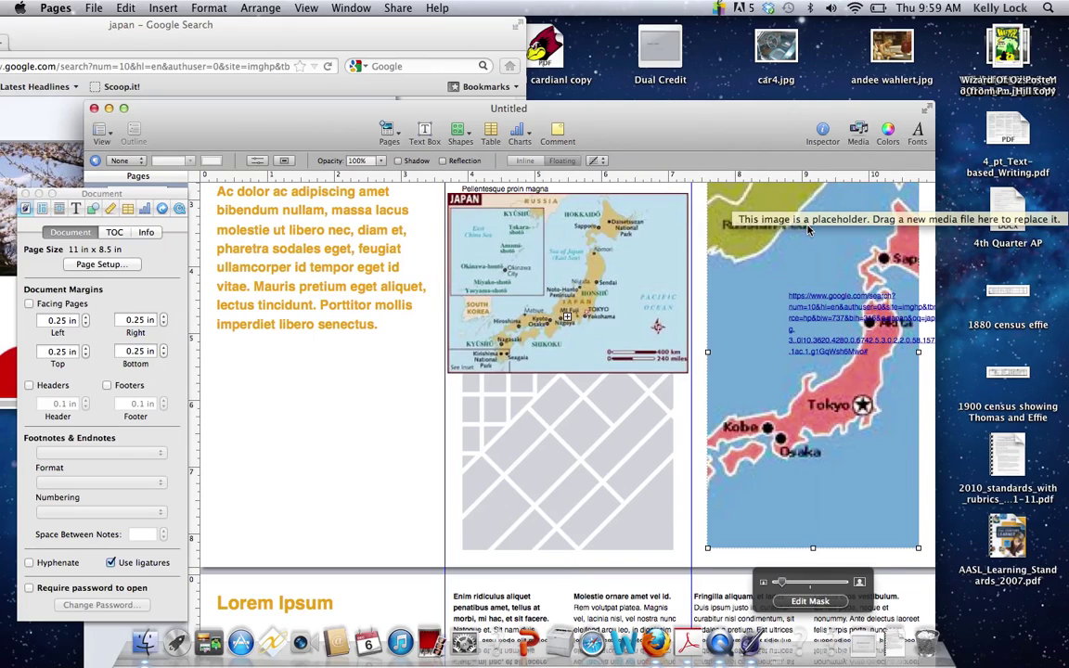
key(BackSpace)
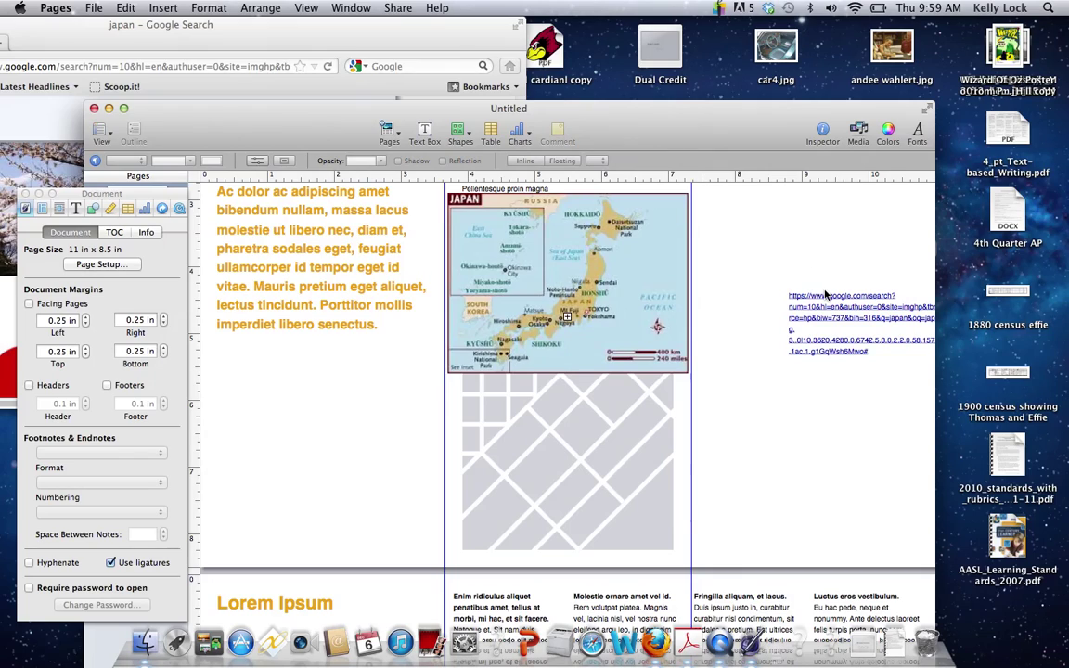
click(824, 299)
click(824, 301)
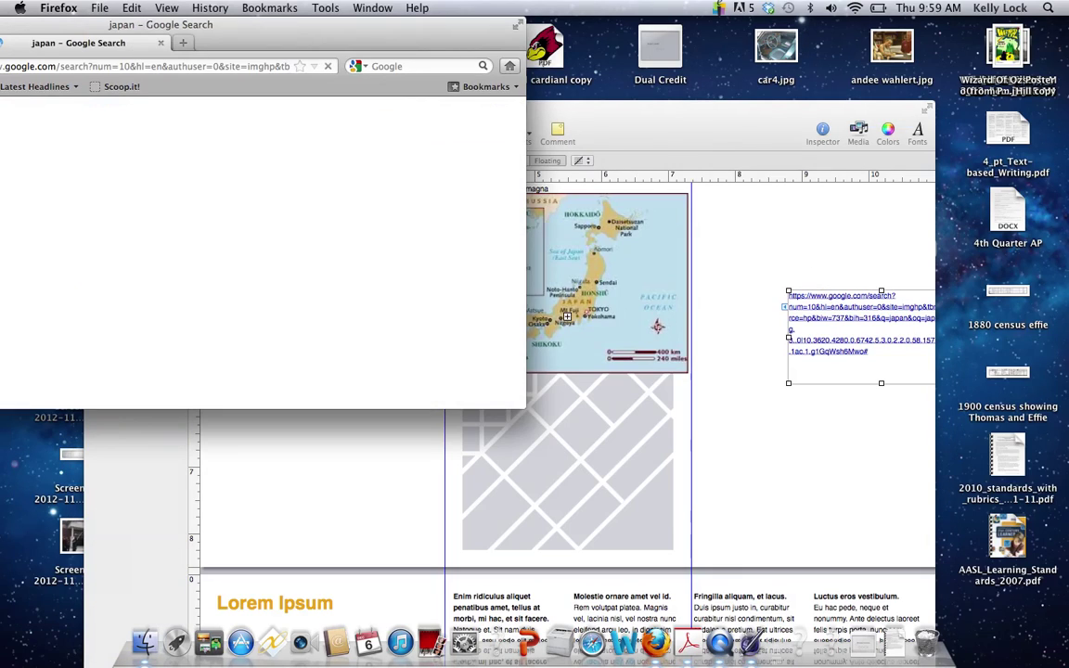
click(715, 265)
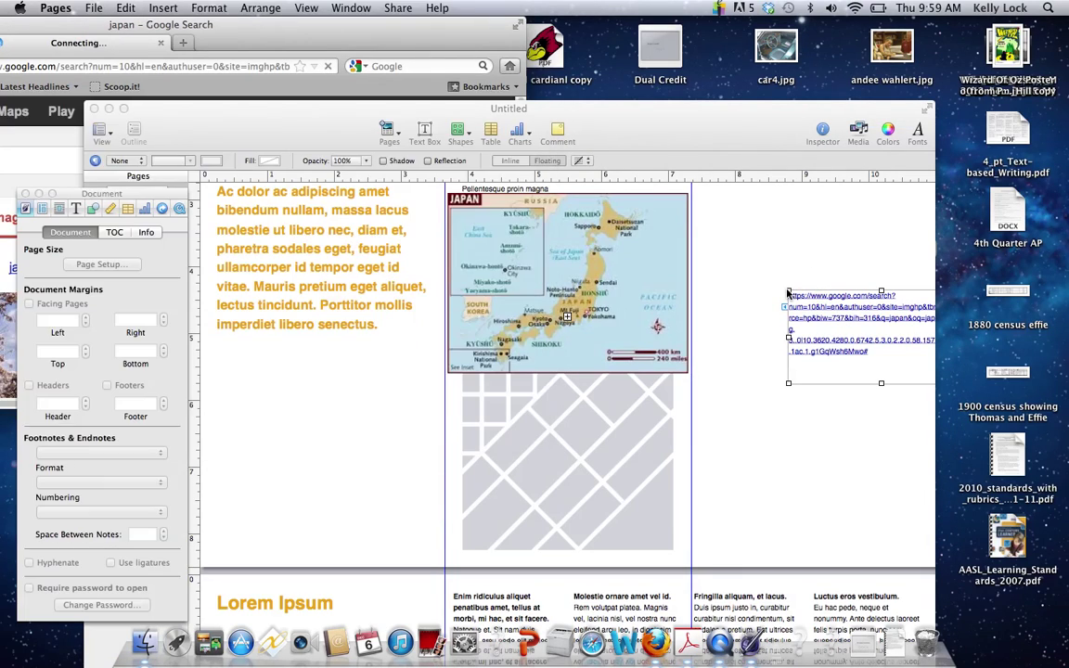
key(Delete)
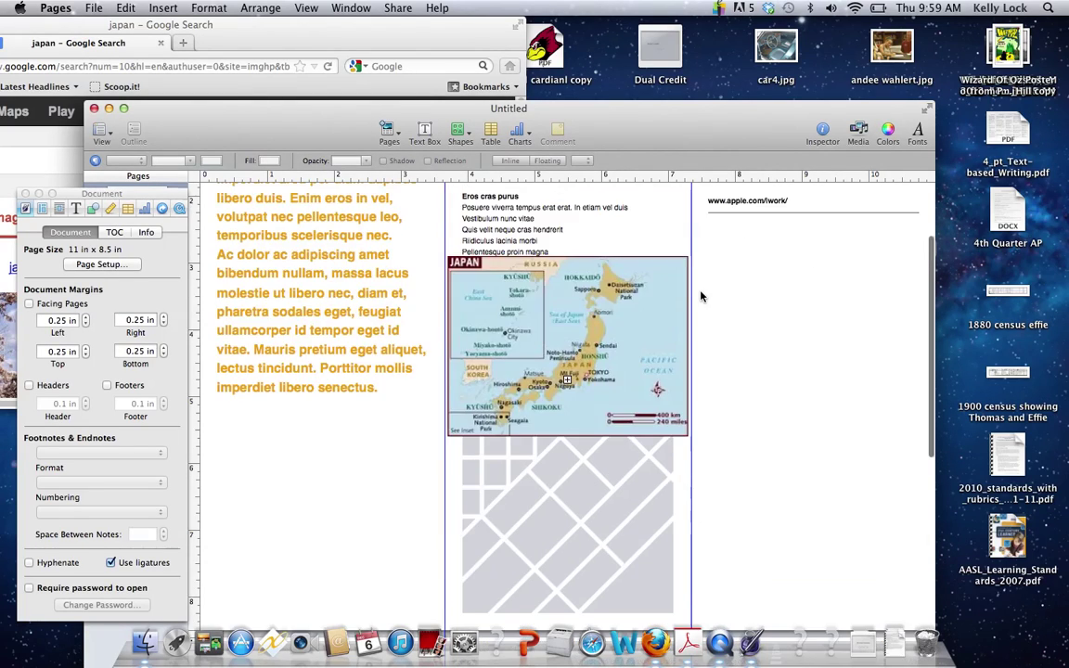
Step: Move the detailed Japan map to the top of the right column
scroll(702, 296, up, 2)
scroll(702, 296, up, 3)
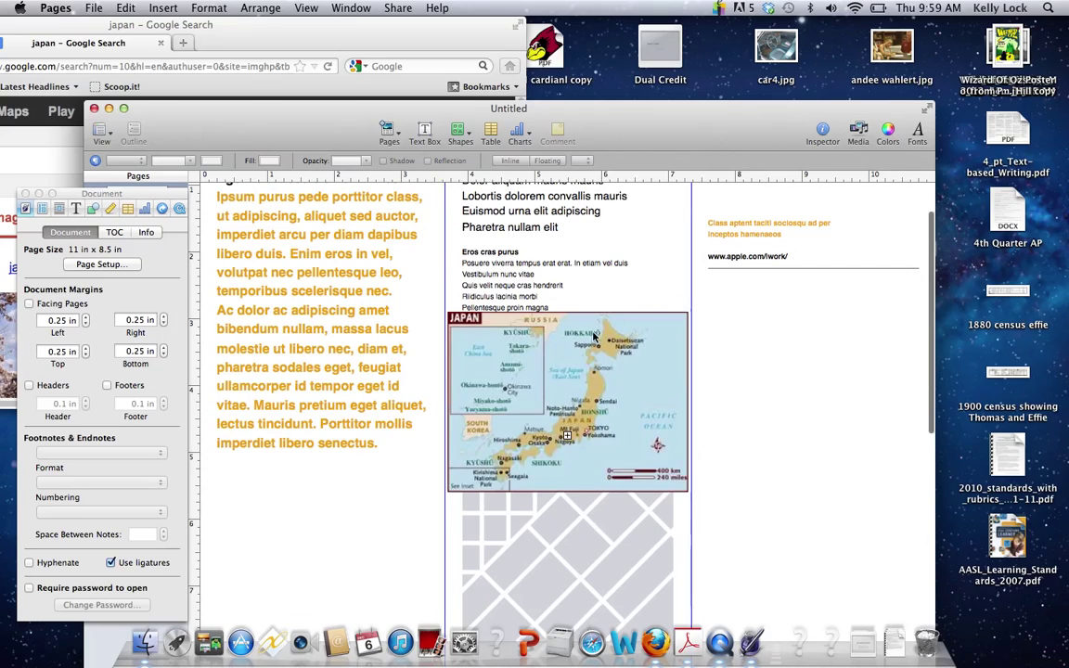
drag(599, 331, 833, 297)
scroll(832, 409, down, 6)
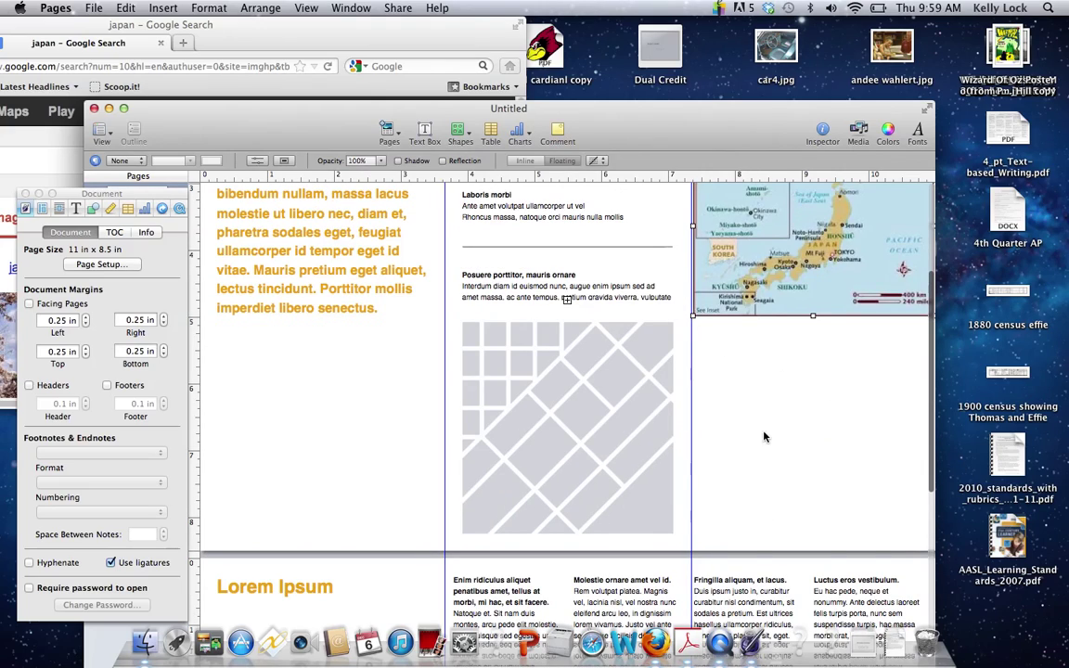
Step: Copy the calligraphy-and-red-sun flag image from the Google image results
click(343, 31)
scroll(323, 275, down, 1)
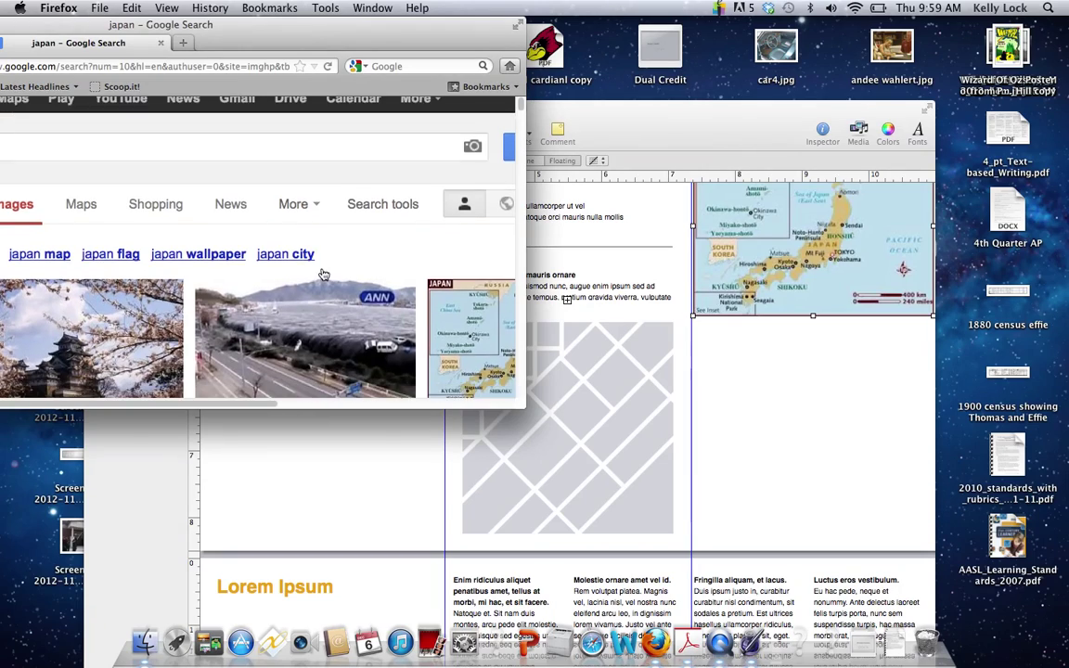
scroll(324, 275, down, 10)
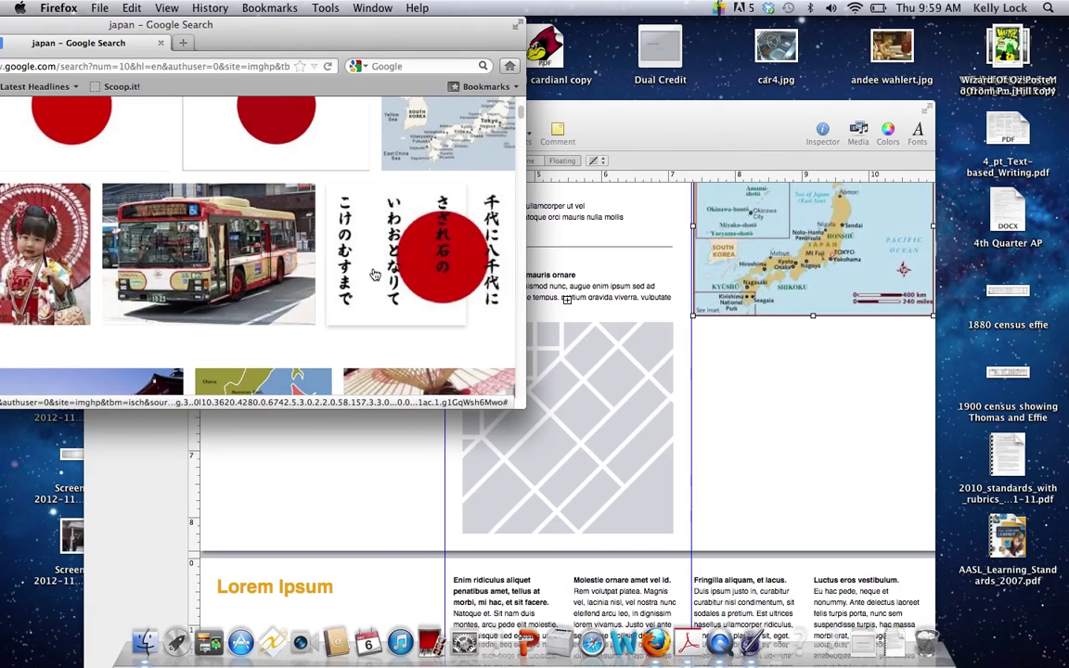
right_click(440, 258)
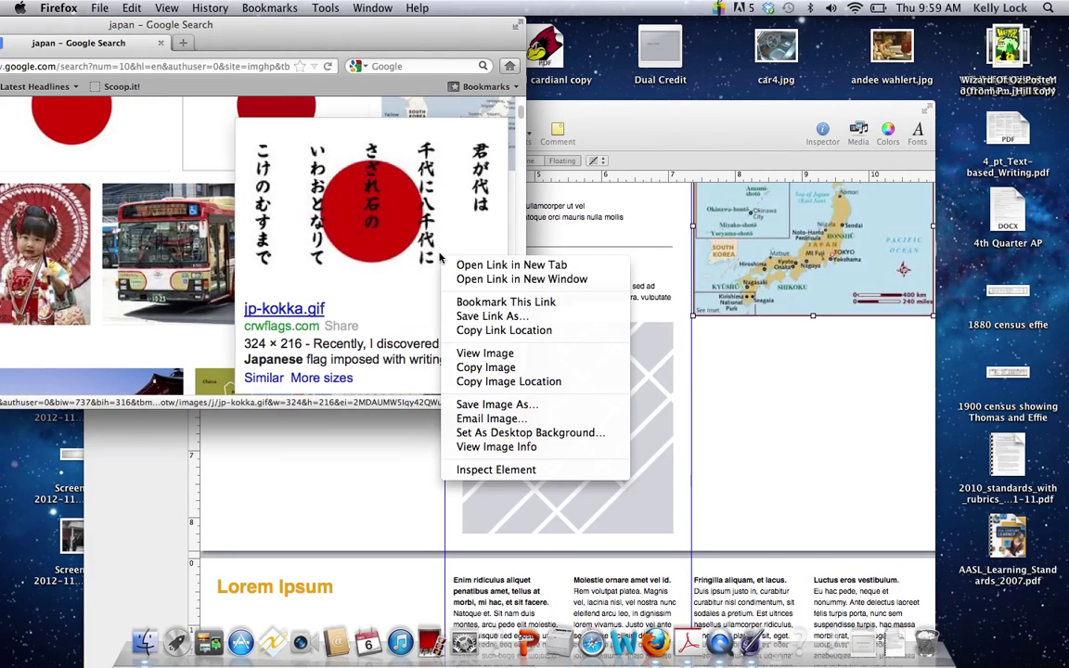
click(468, 370)
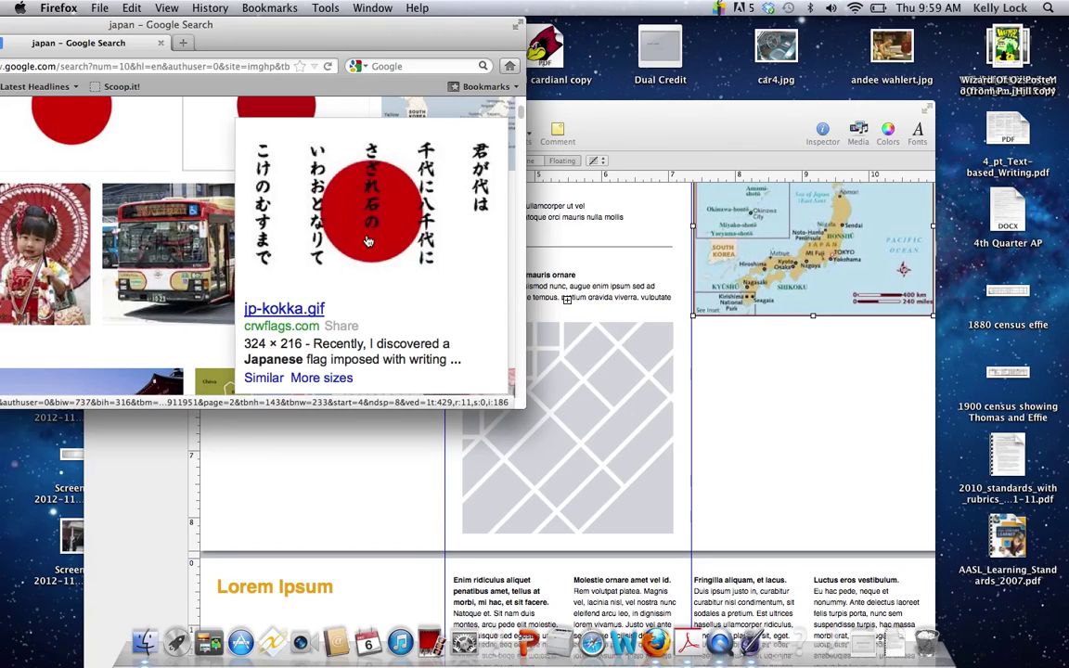
Step: Paste the flag into the brochure and place it in the right column below the map
click(745, 397)
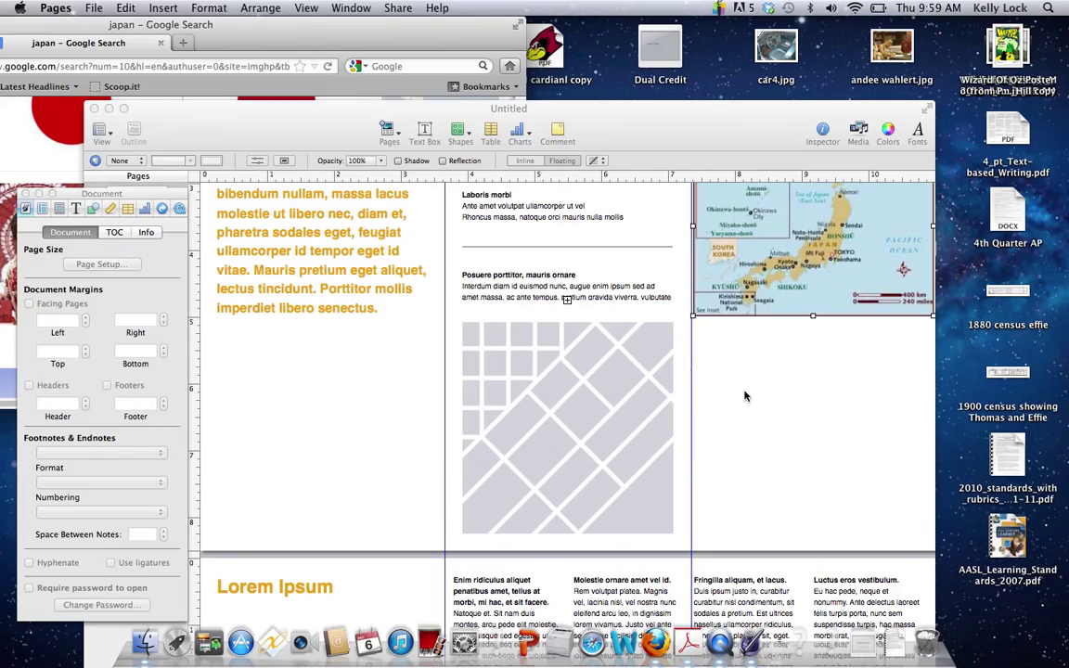
key(super+v)
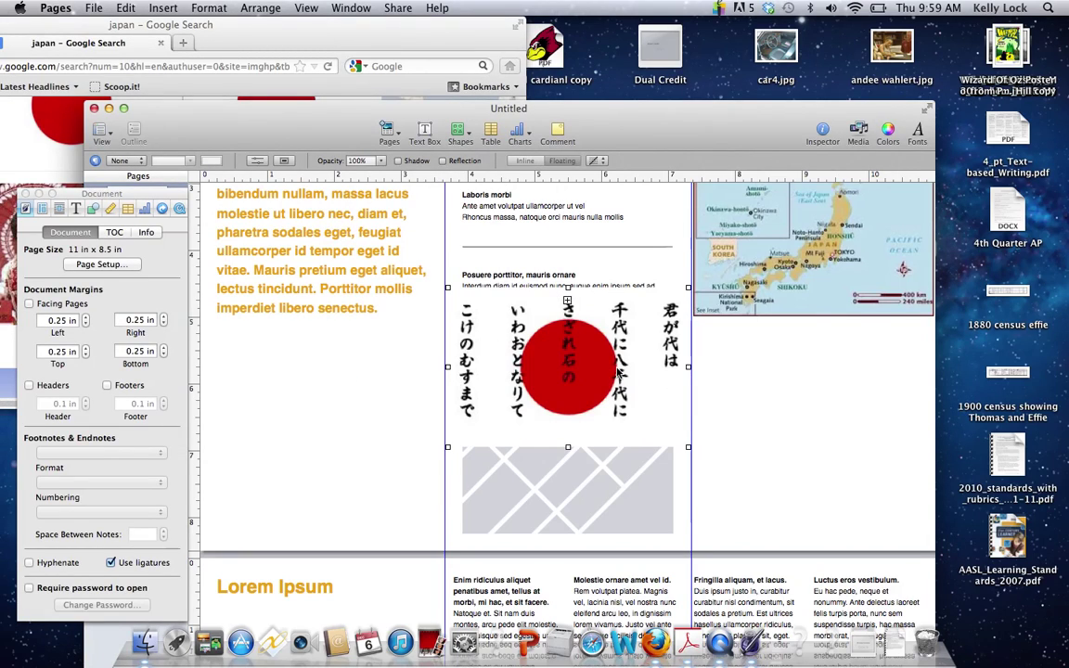
drag(600, 368, 886, 405)
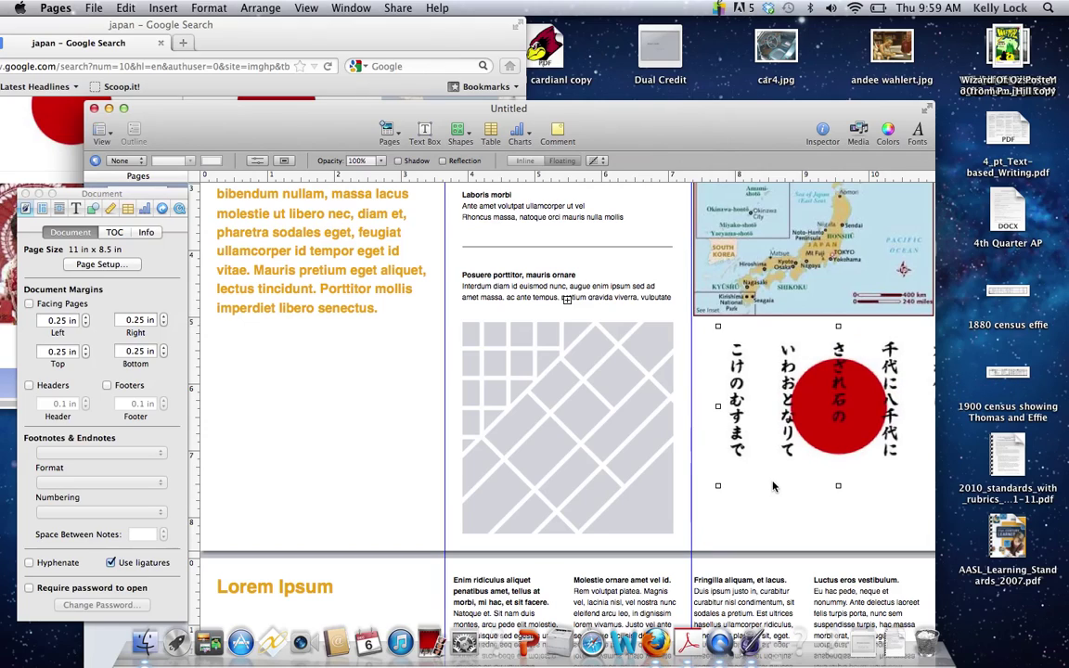
scroll(770, 484, down, 3)
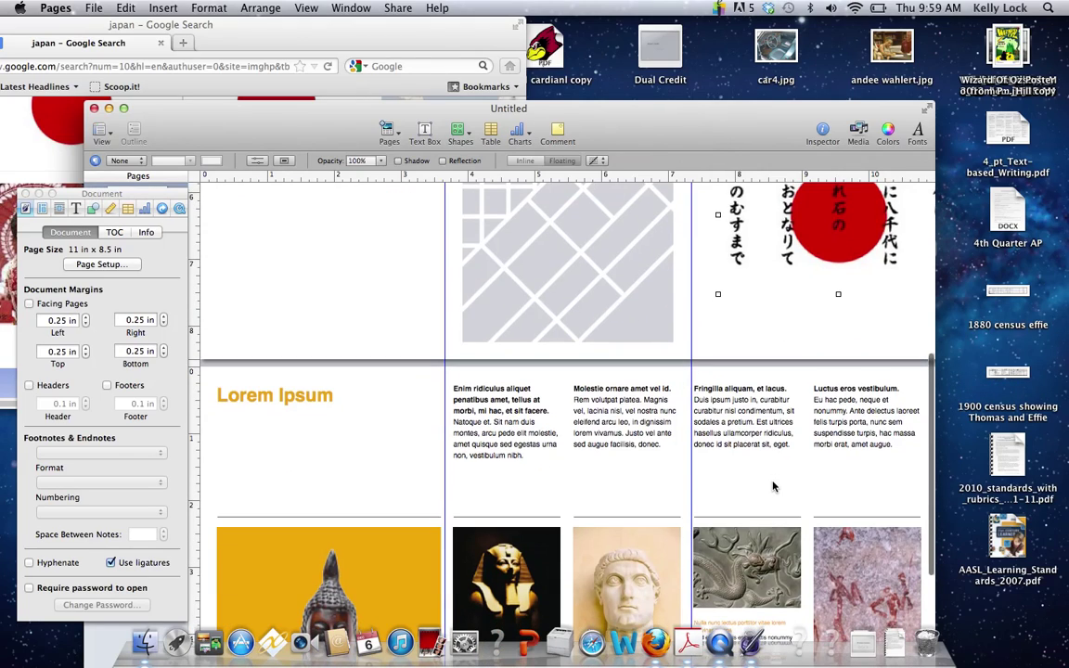
Step: Scroll the Google image results down to the Japan-over-red-sun image
scroll(771, 487, down, 2)
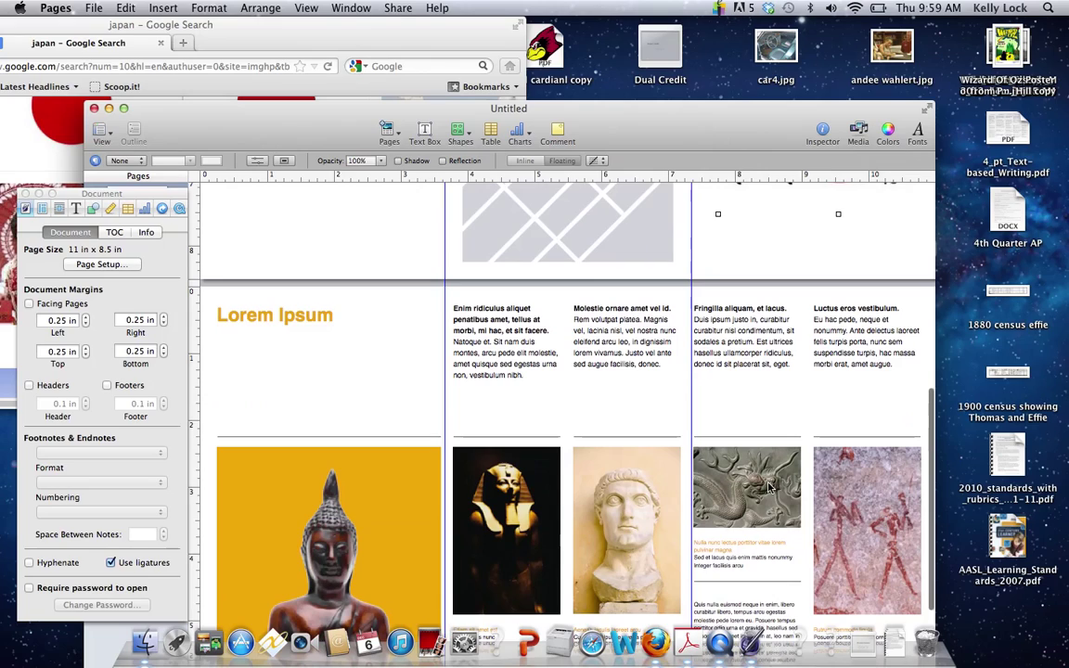
scroll(771, 486, down, 2)
scroll(771, 486, down, 2)
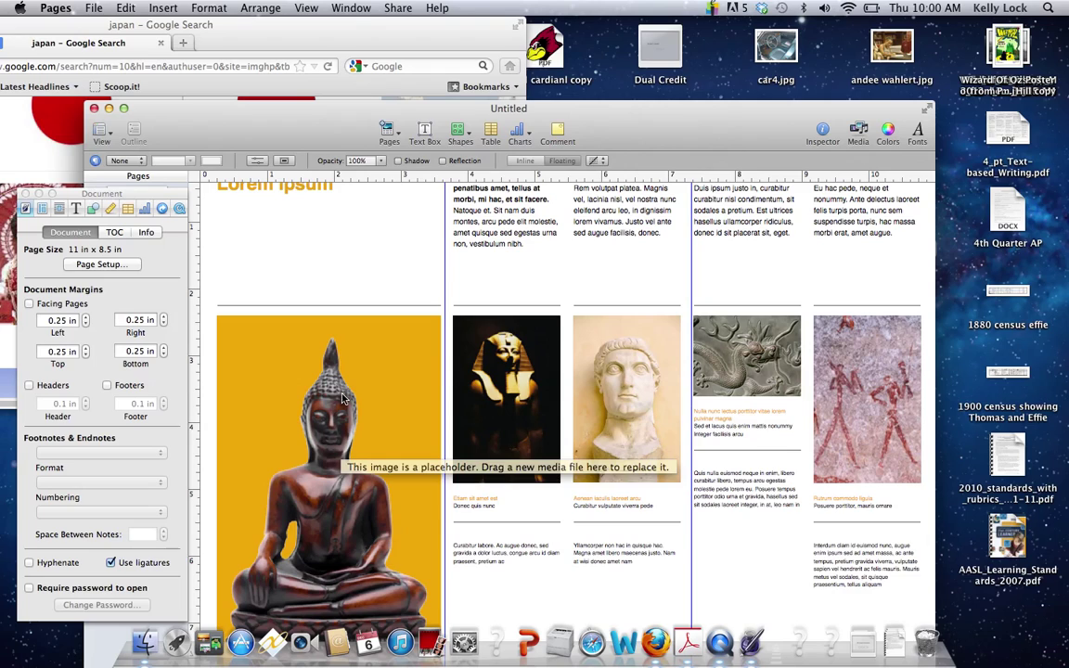
click(272, 80)
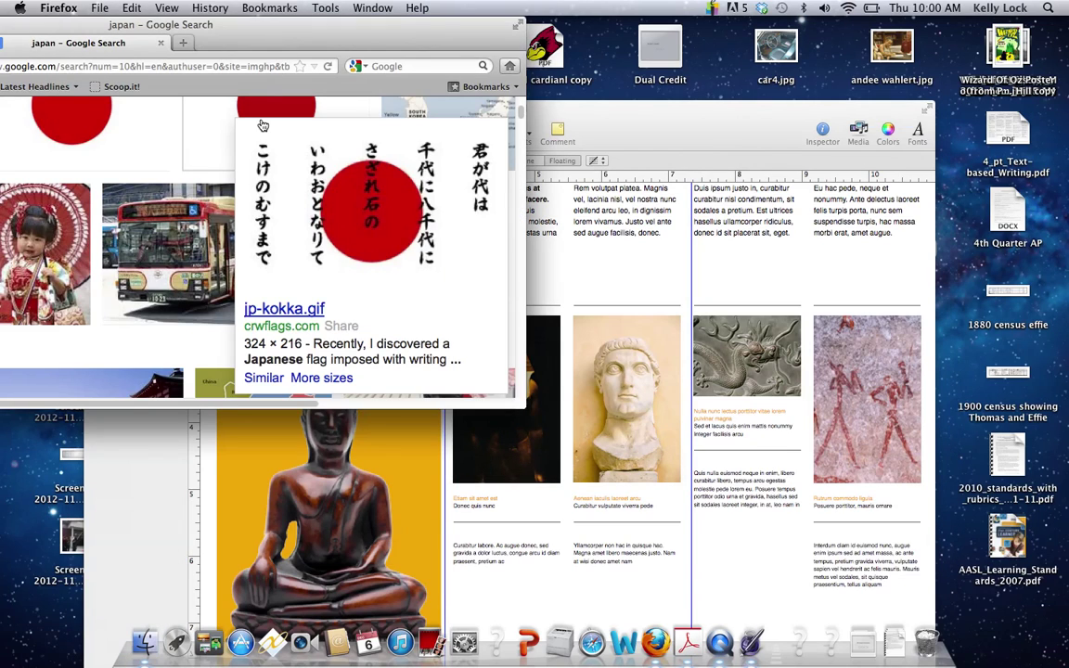
scroll(278, 250, down, 2)
scroll(278, 250, down, 10)
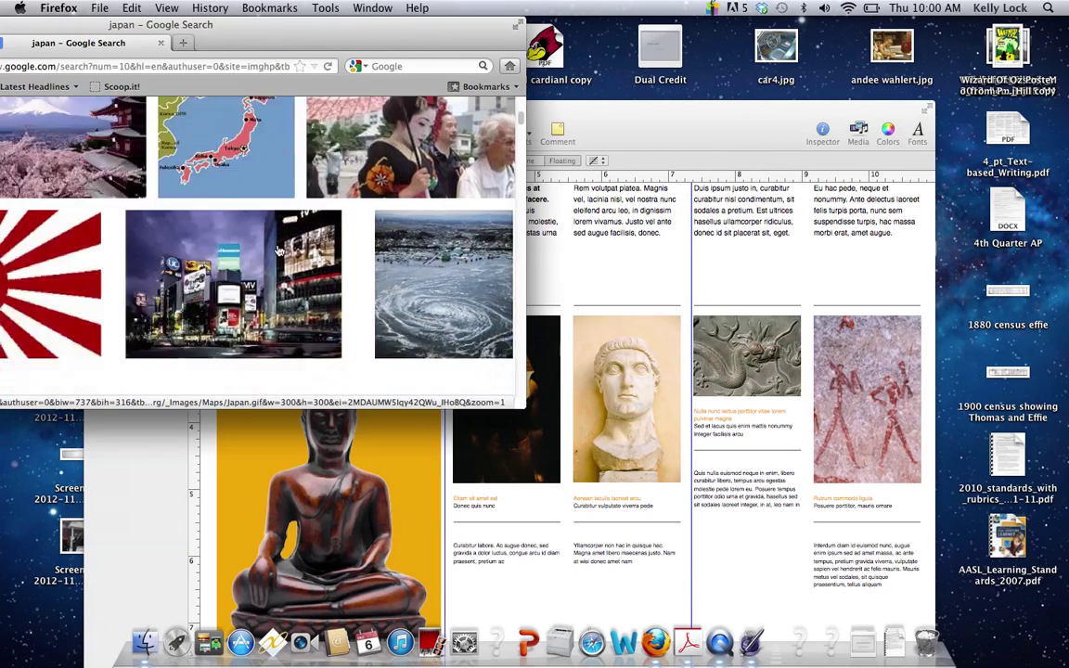
scroll(278, 248, down, 3)
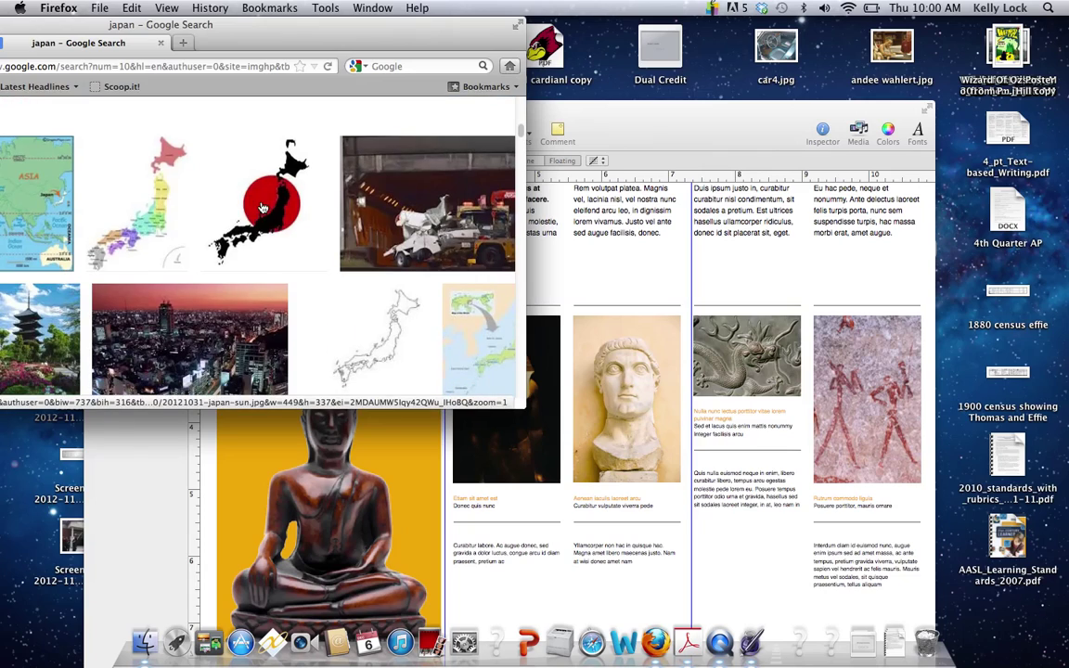
mouse_move(249, 204)
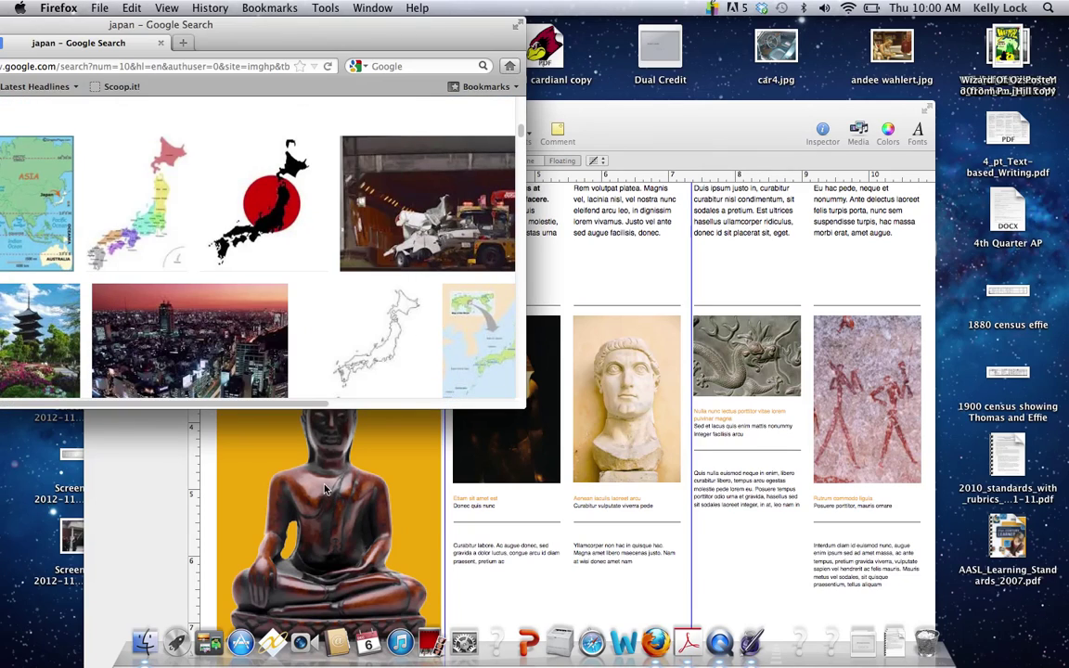
Step: Drag the Japan silhouette image onto the Buddha photo in the left column and move Firefox aside
drag(268, 210, 308, 510)
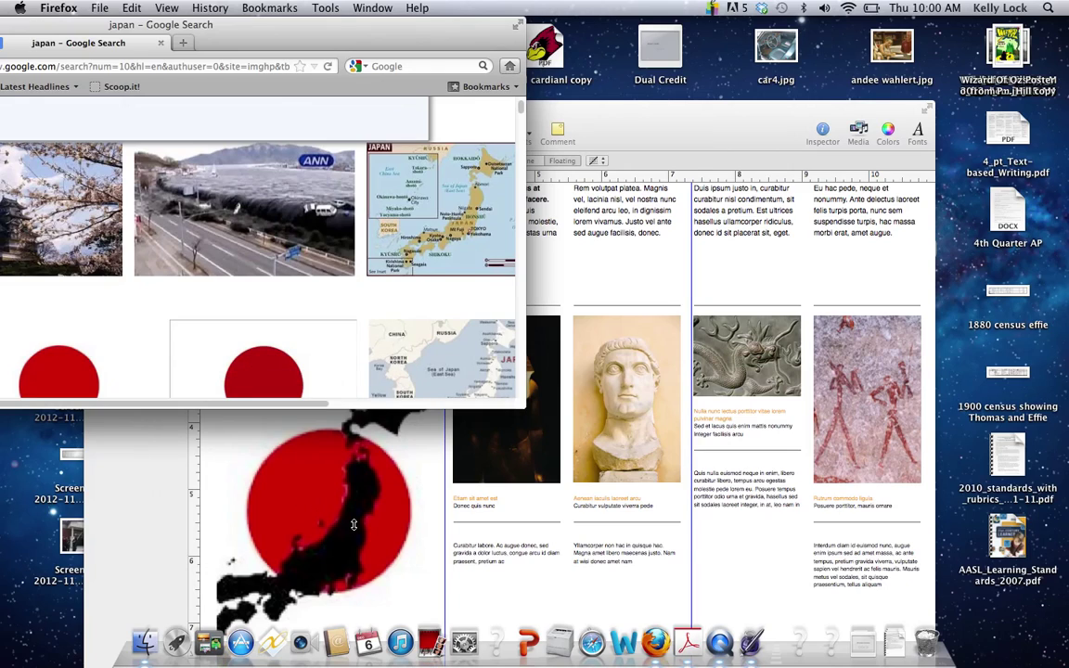
drag(398, 32, 37, 17)
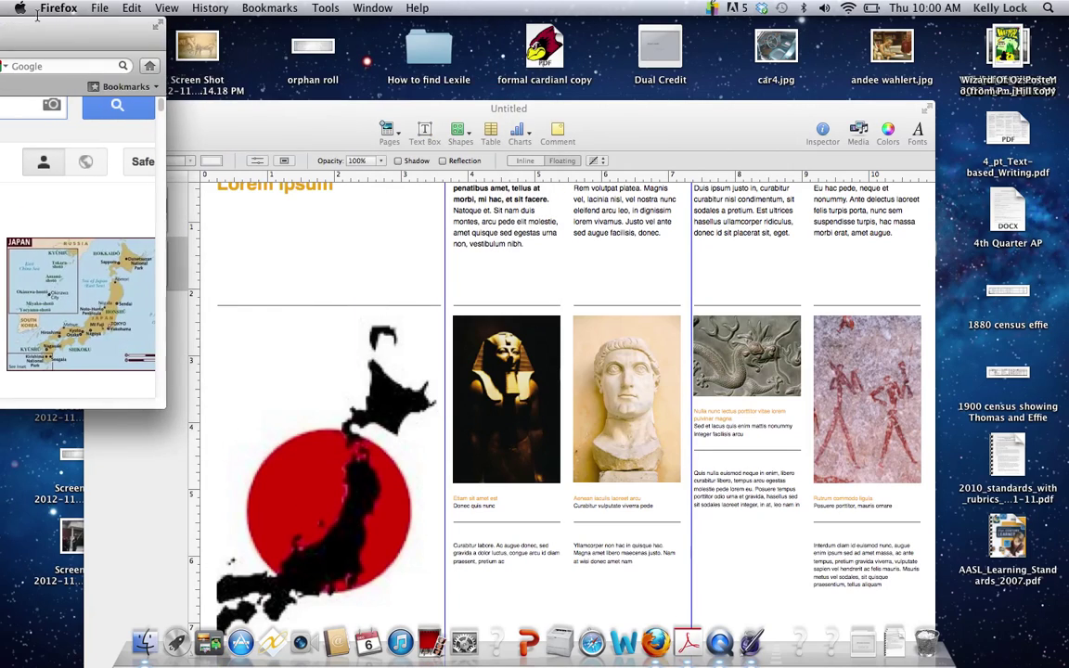
scroll(402, 377, down, 3)
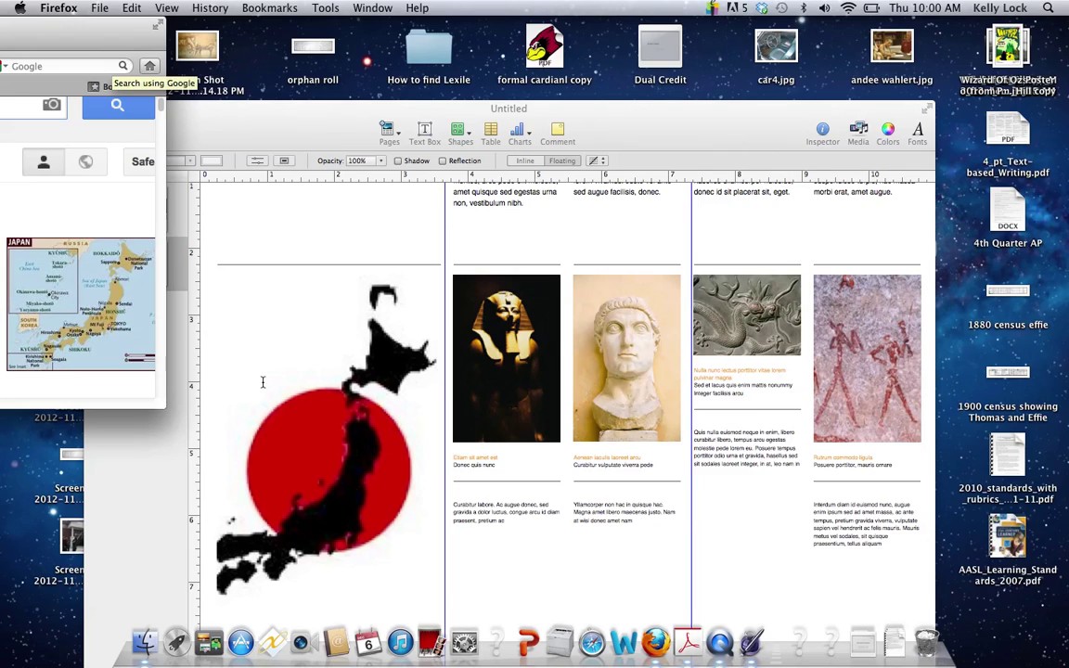
Step: Delete the Japan flag image from the left column and bring Firefox back to the front
click(299, 532)
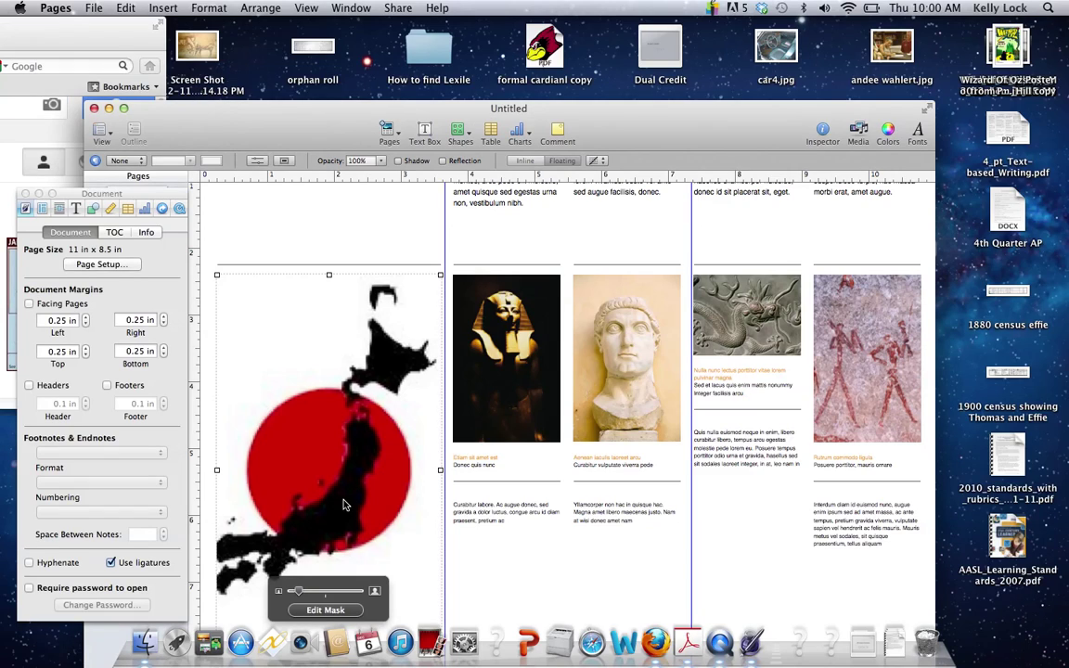
key(Delete)
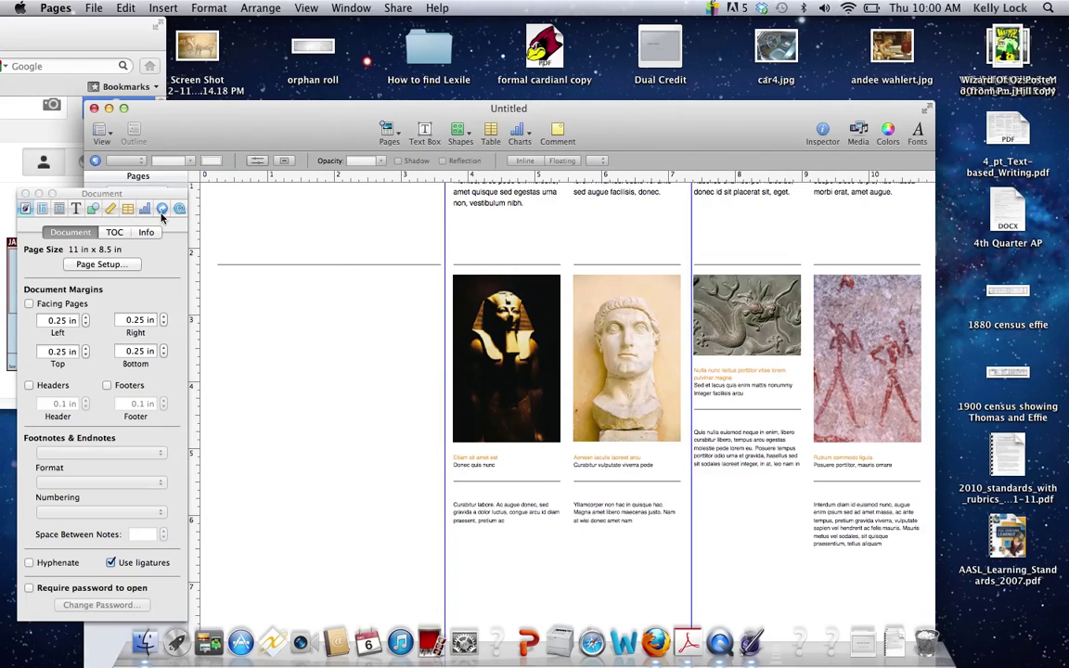
click(22, 135)
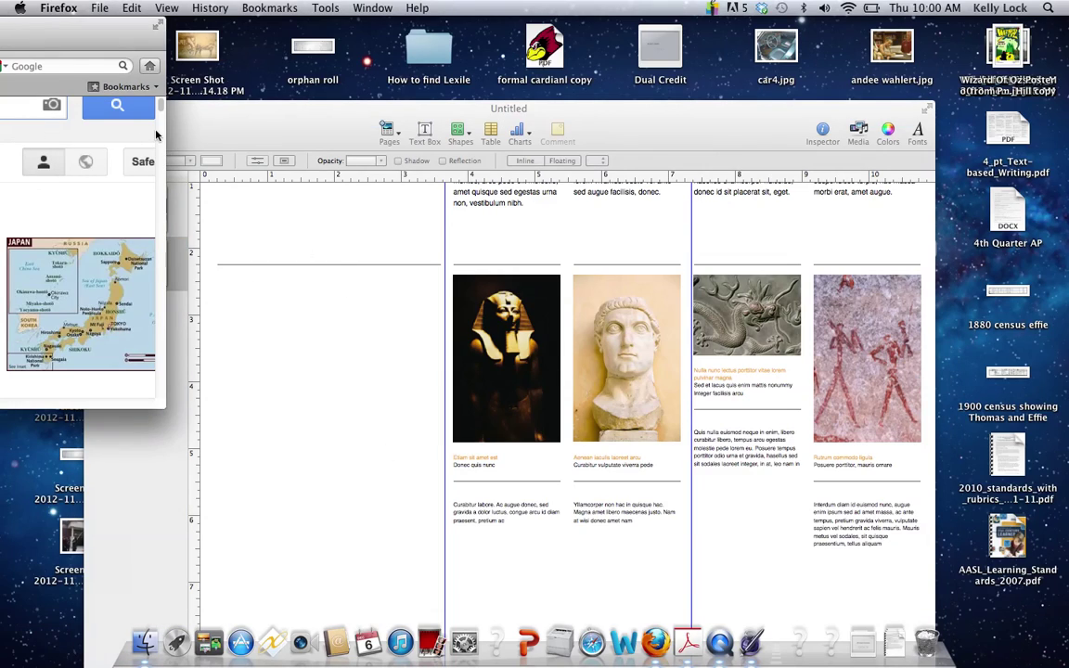
scroll(130, 364, right, 5)
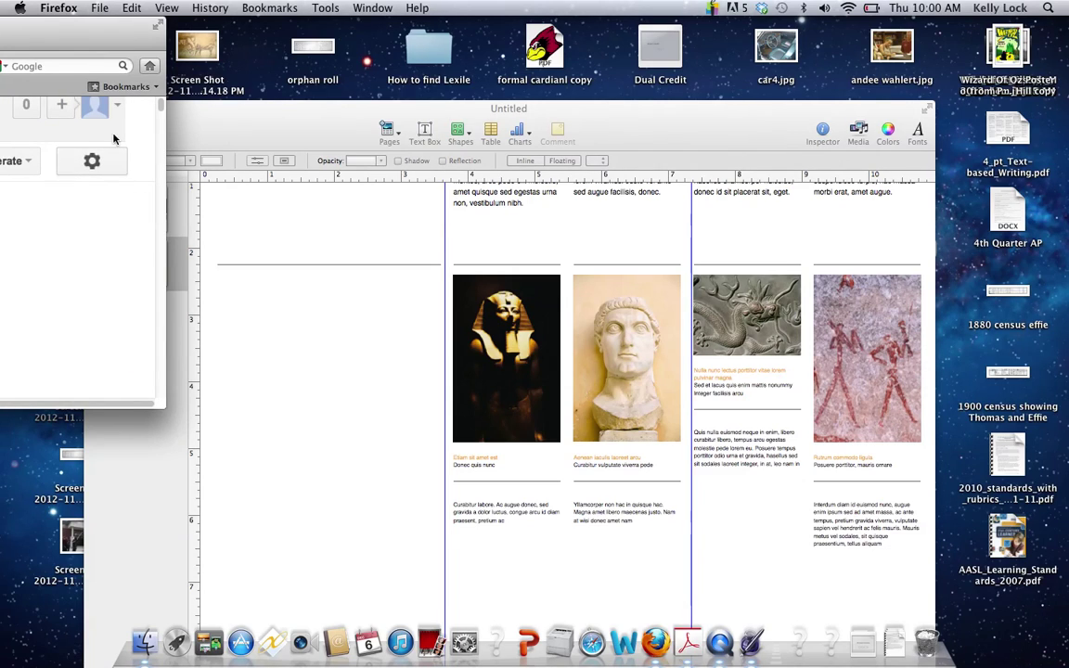
key(F3)
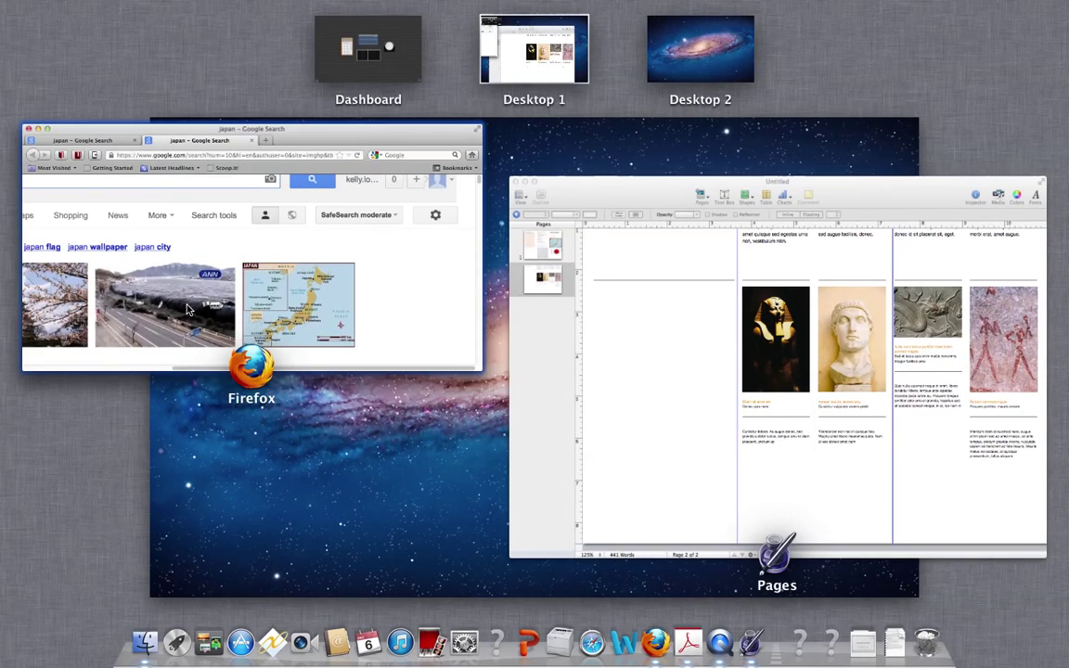
click(168, 137)
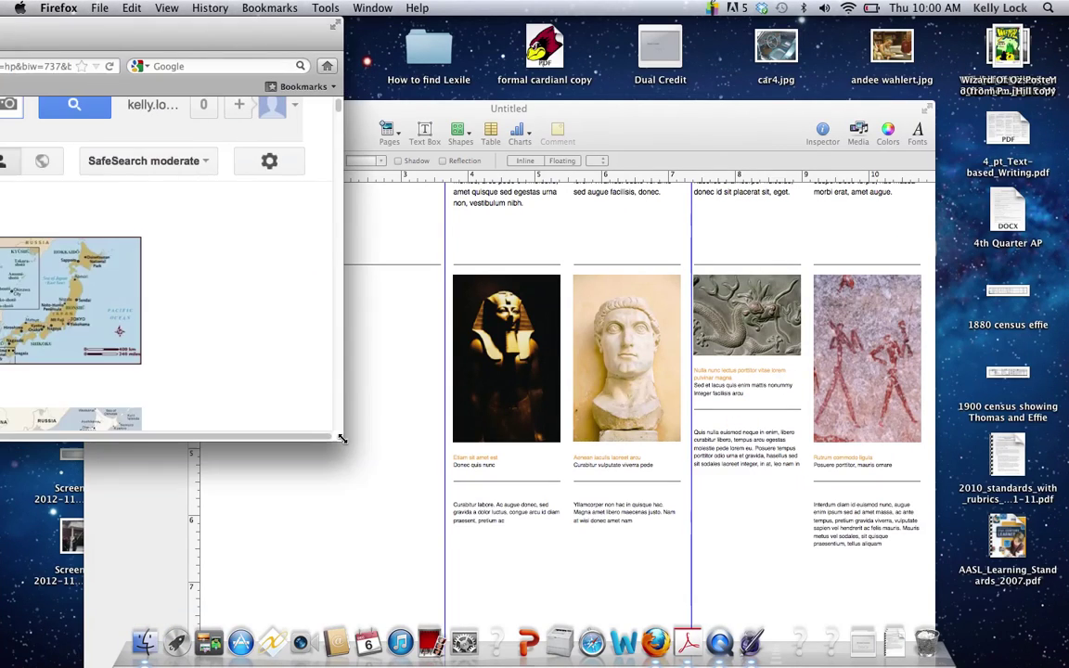
Step: Drag the Mt. Fuji photo with cherry blossoms and pagoda into the brochure's left column
scroll(279, 382, down, 3)
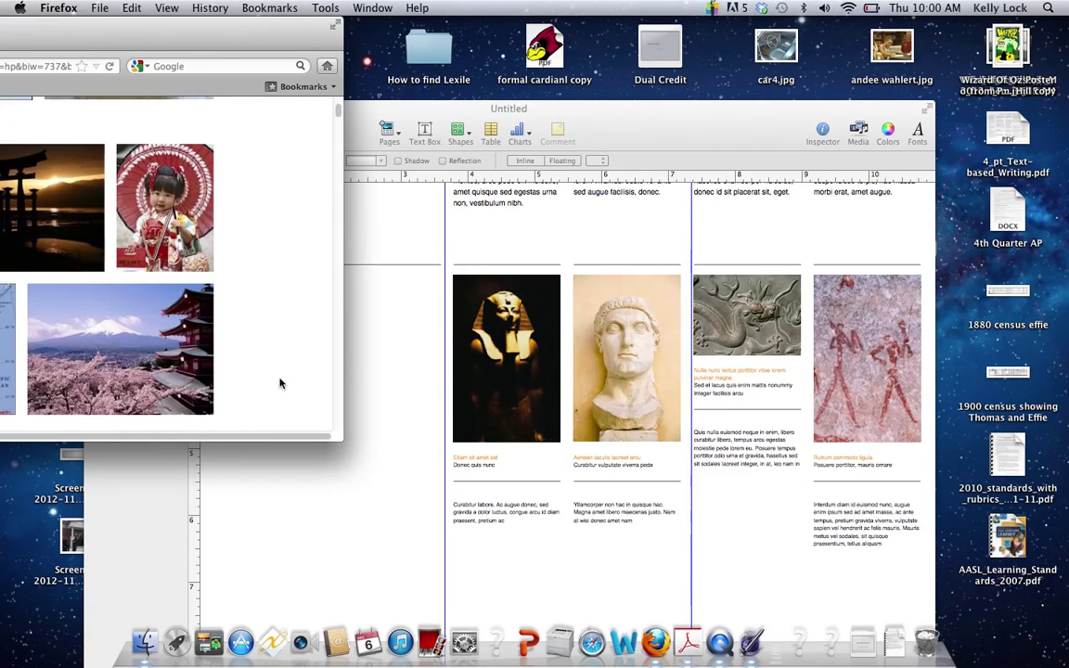
mouse_move(128, 299)
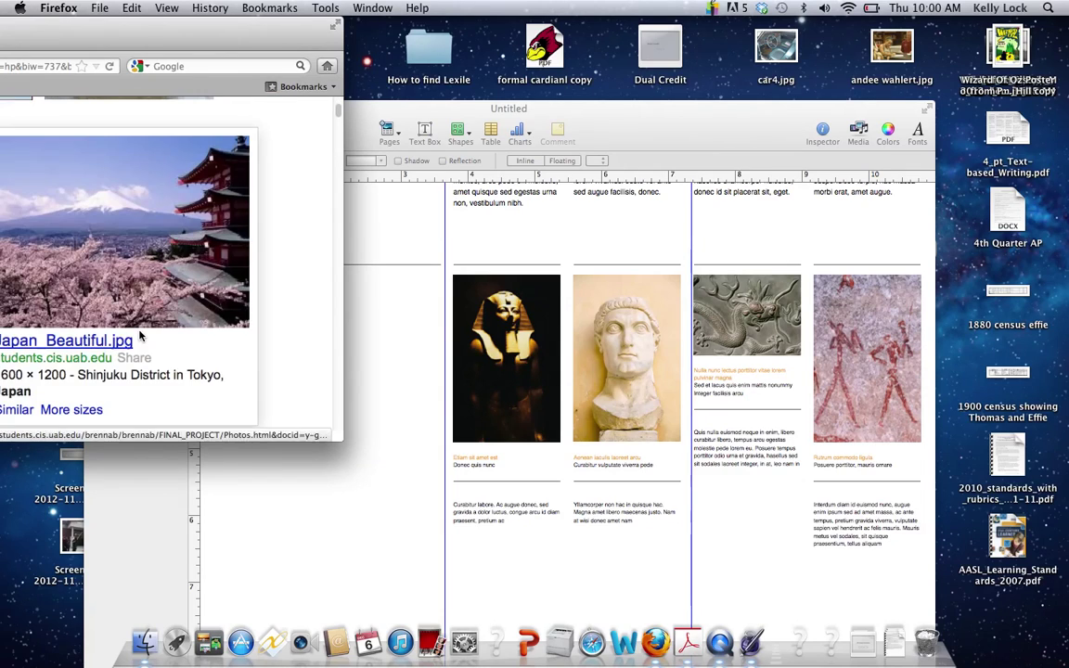
drag(153, 277, 390, 540)
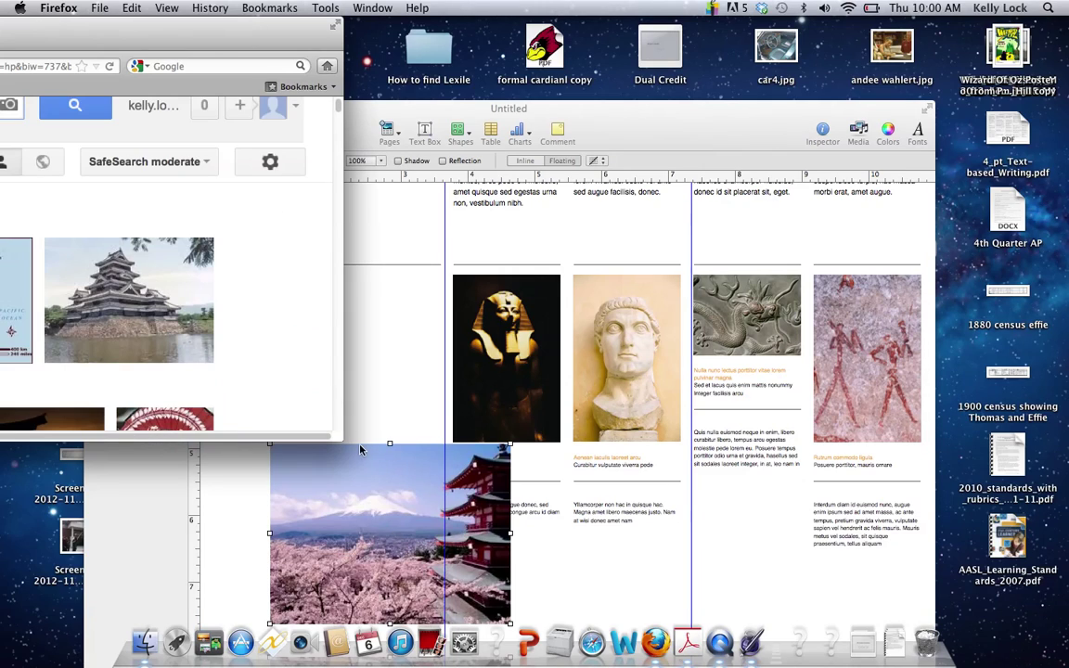
click(659, 124)
drag(391, 489, 334, 324)
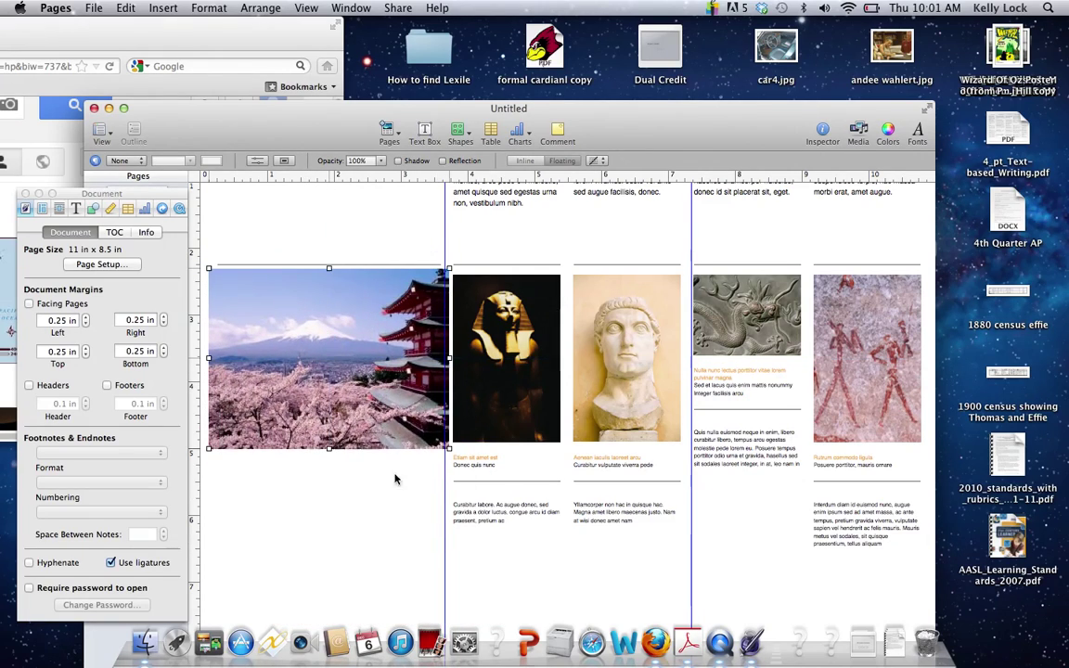
scroll(404, 533, down, 10)
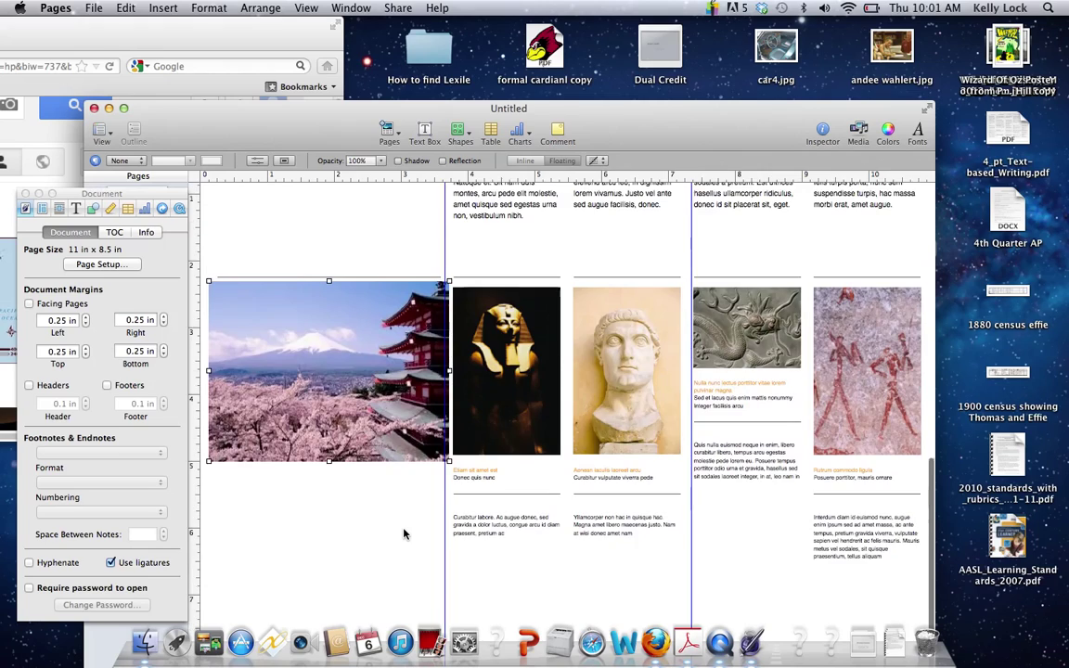
Step: Dismiss the low-battery alert and replace the Lorem Ipsum heading with 'Food of Japan'
scroll(404, 534, up, 2)
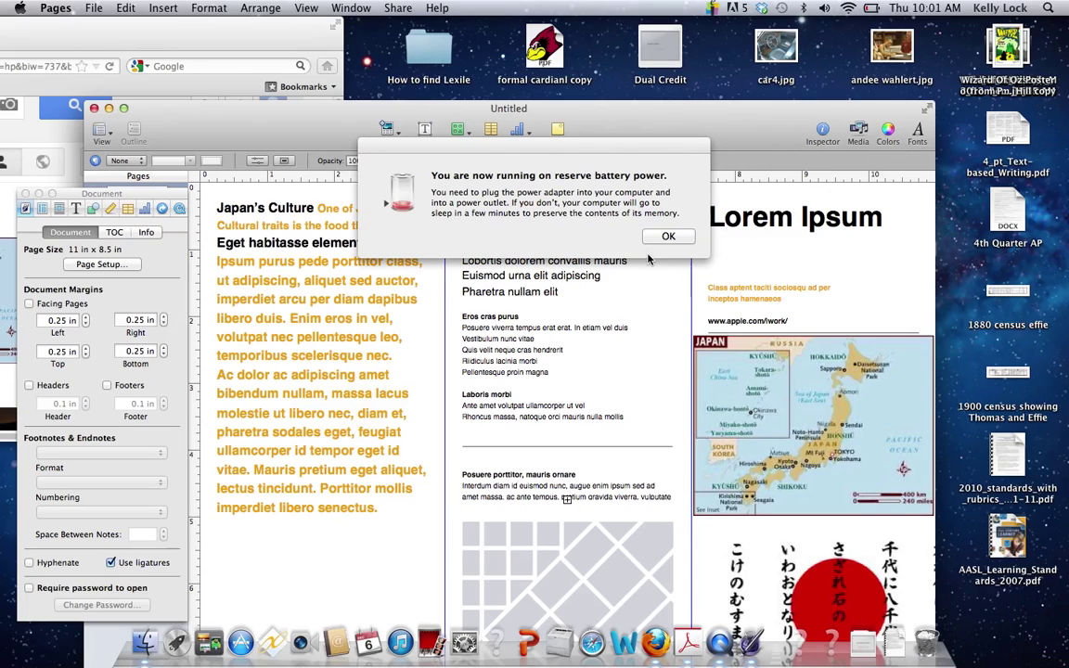
click(662, 243)
click(779, 222)
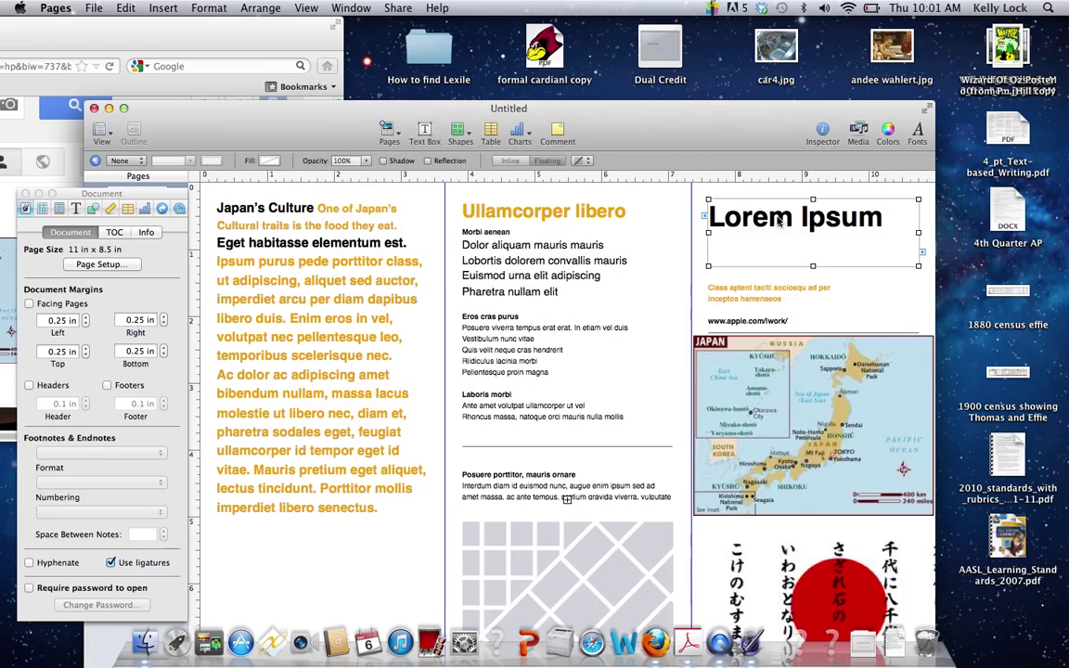
click(778, 219)
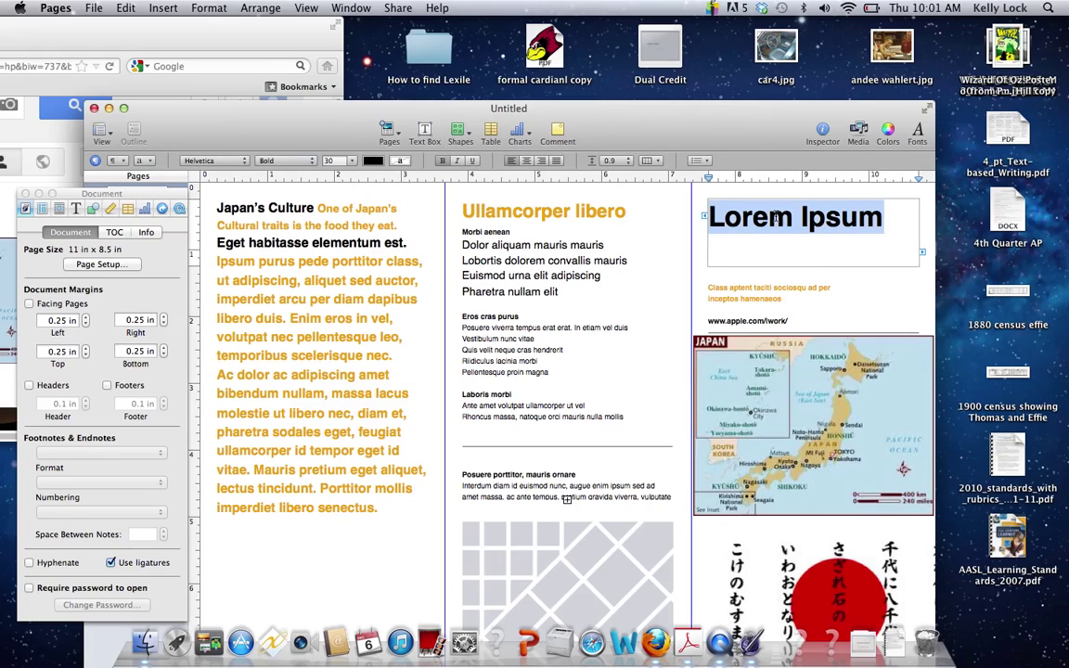
text(Food of Jap)
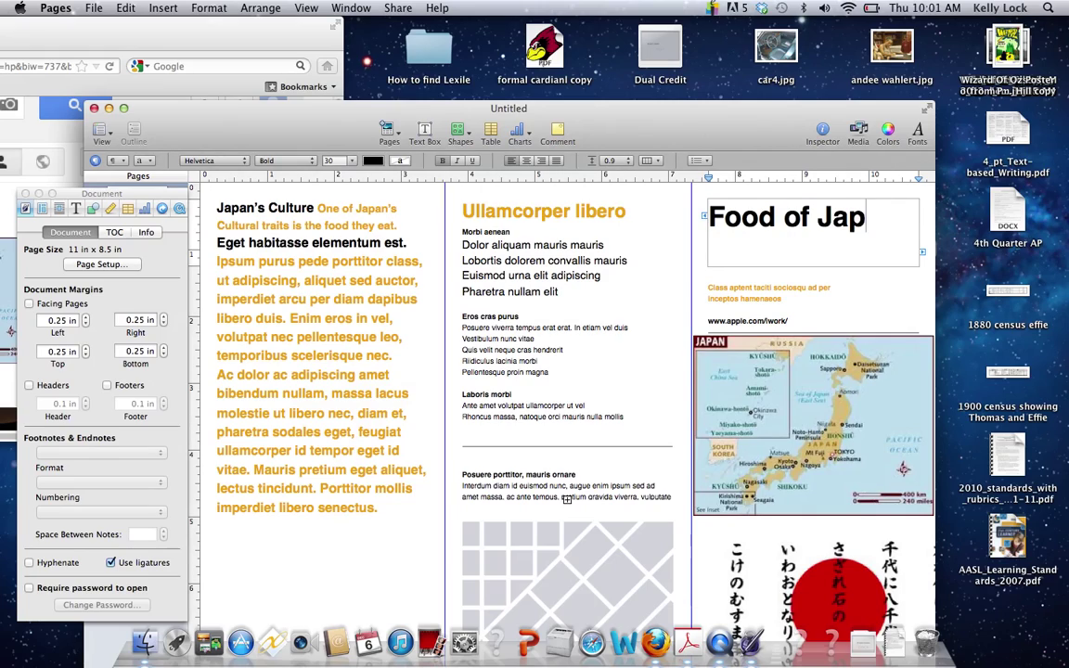
text(an)
click(590, 216)
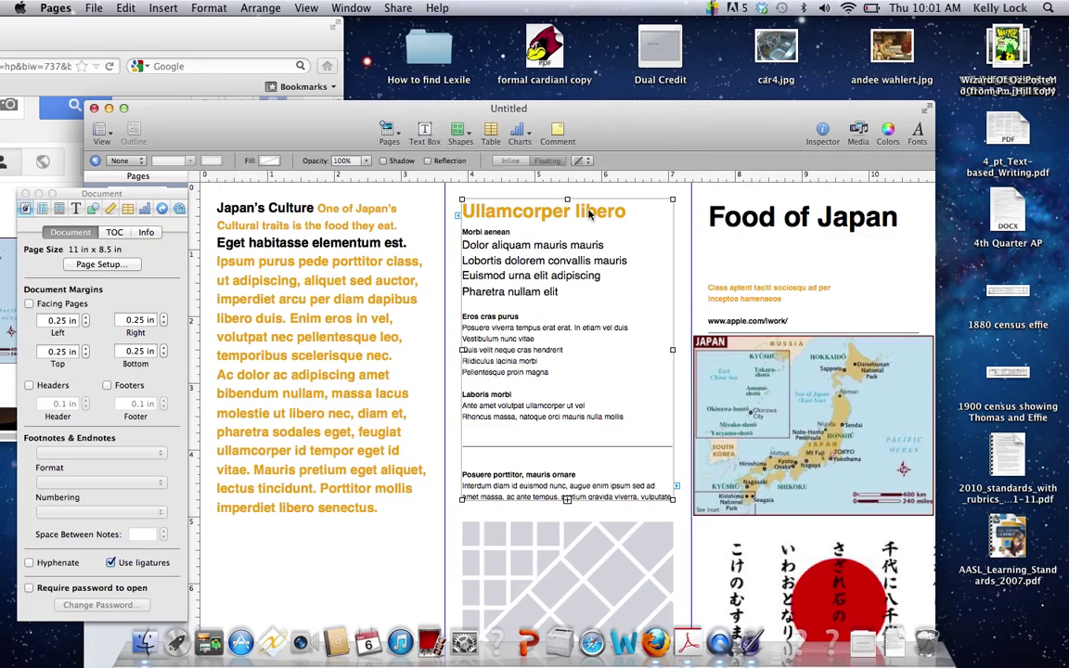
key(BackSpace)
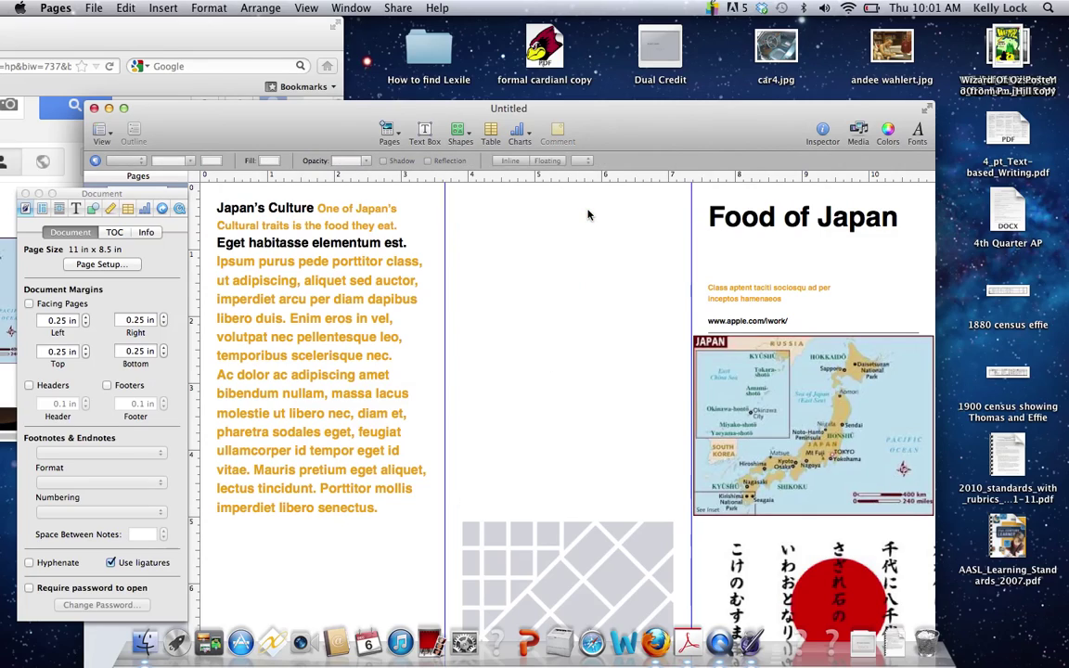
click(129, 9)
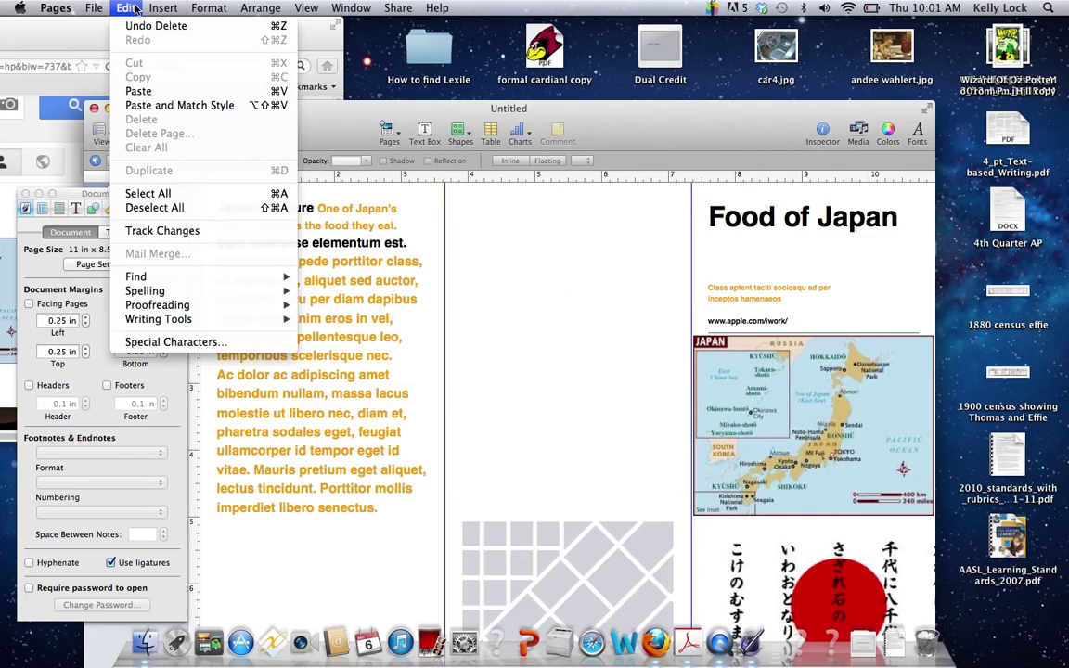
mouse_move(159, 26)
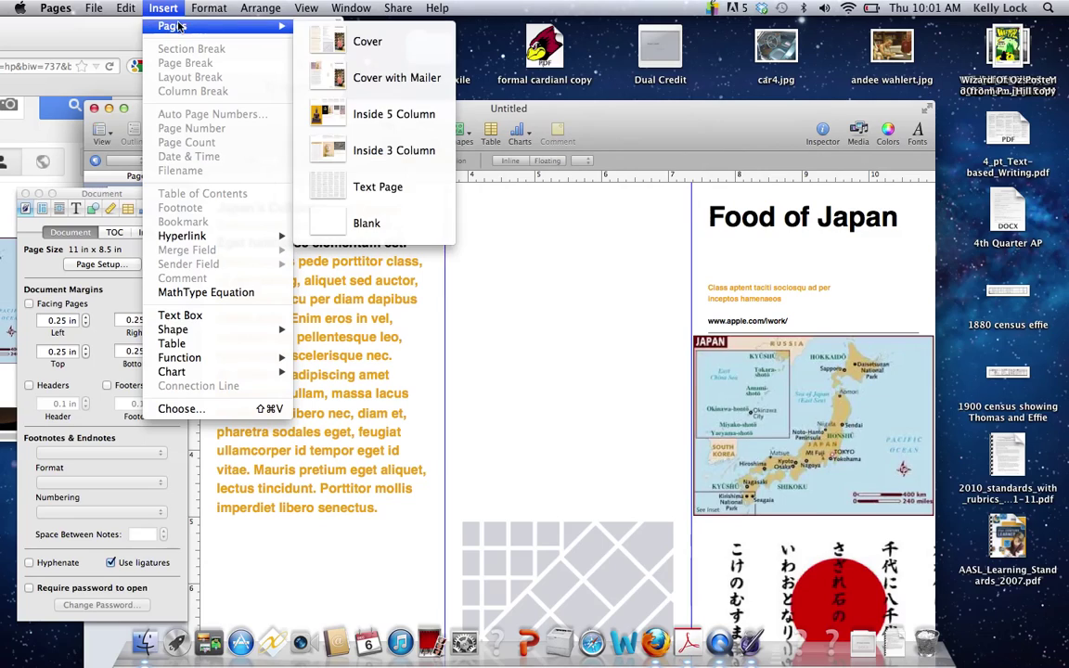
click(565, 300)
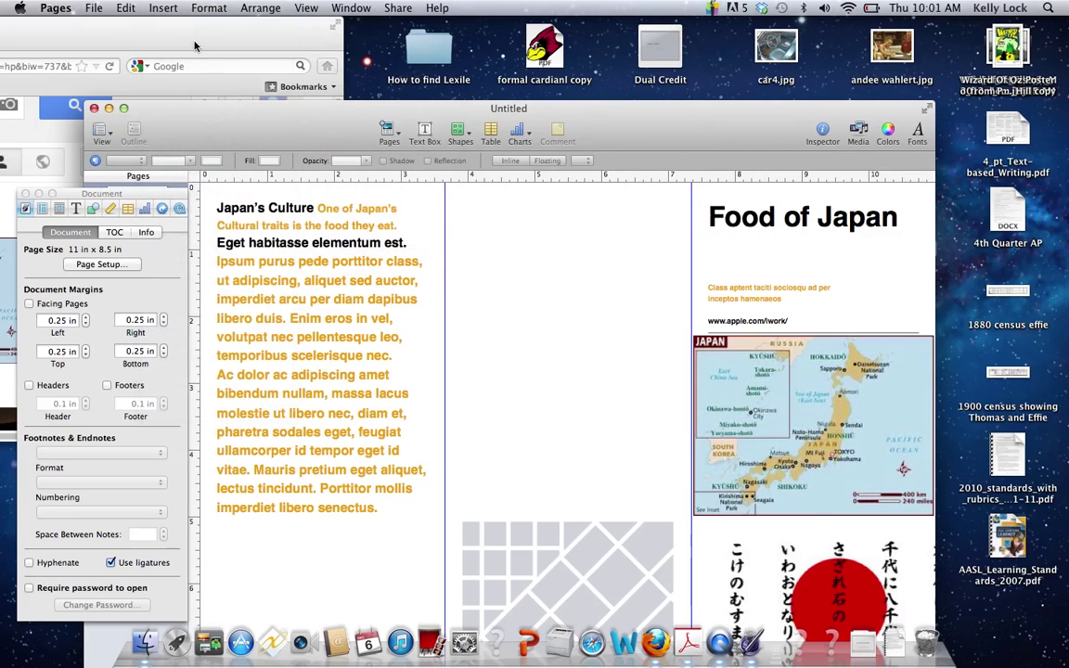
key(super+Tab)
click(170, 113)
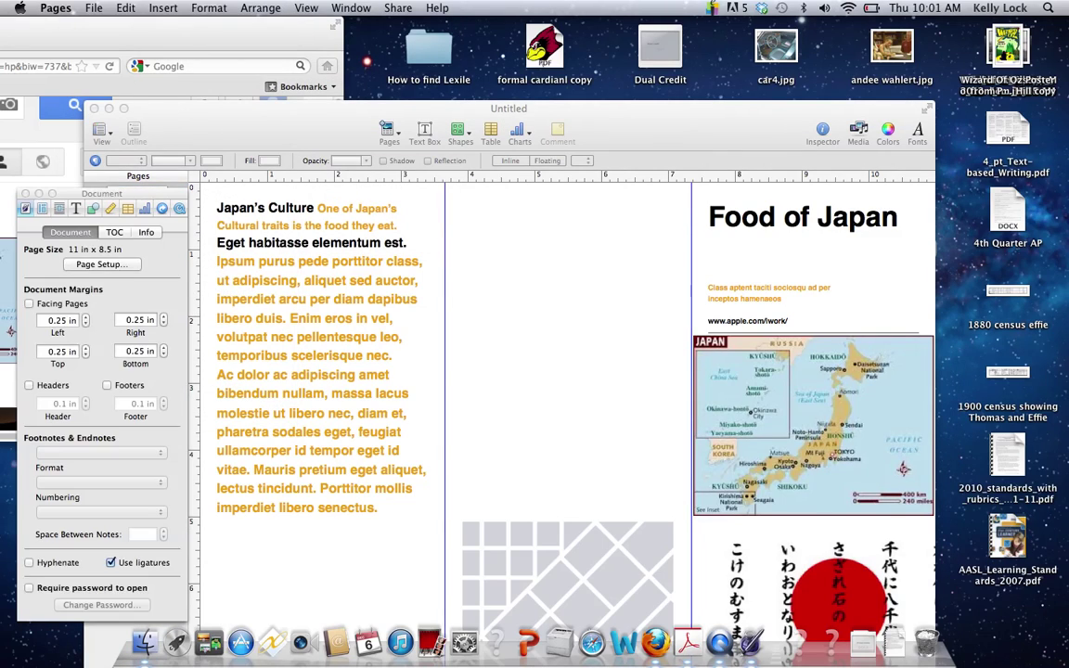
click(94, 8)
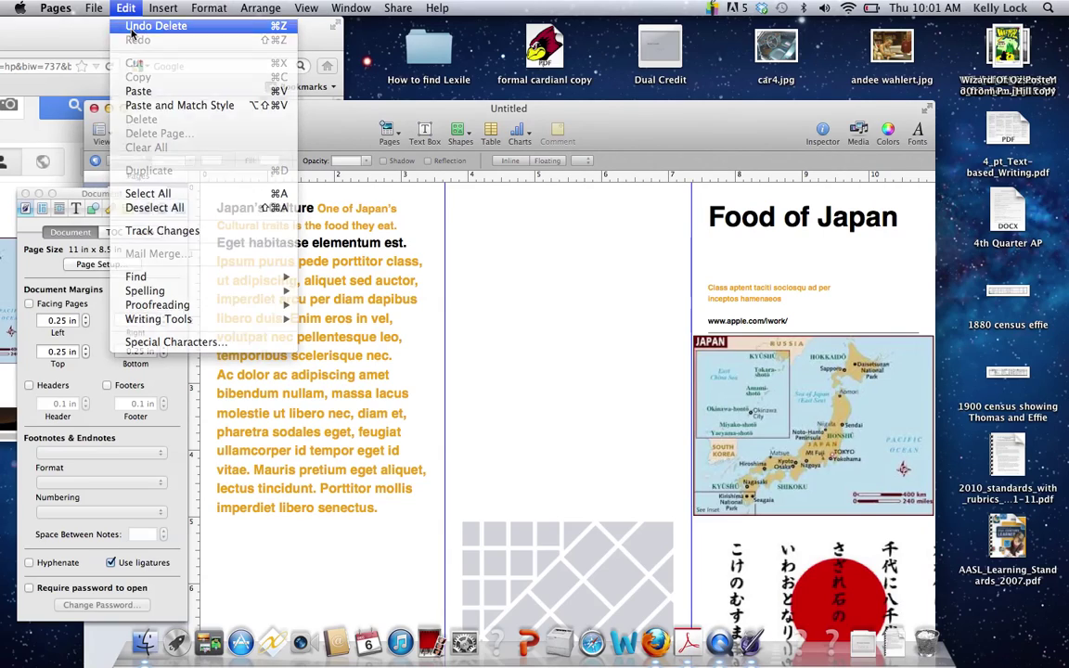
click(130, 28)
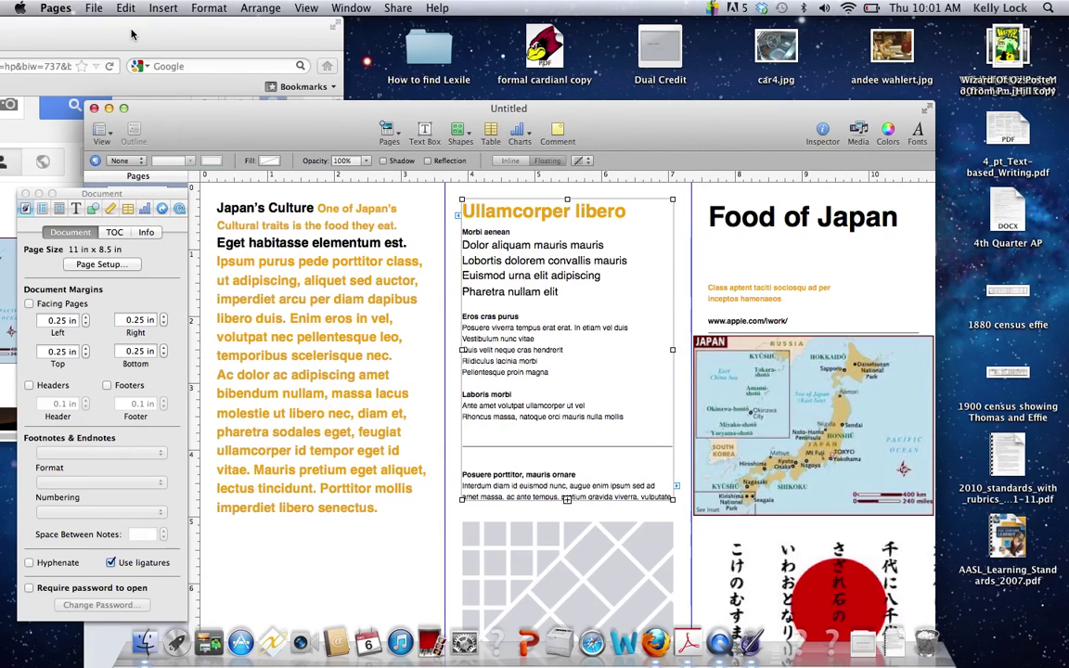